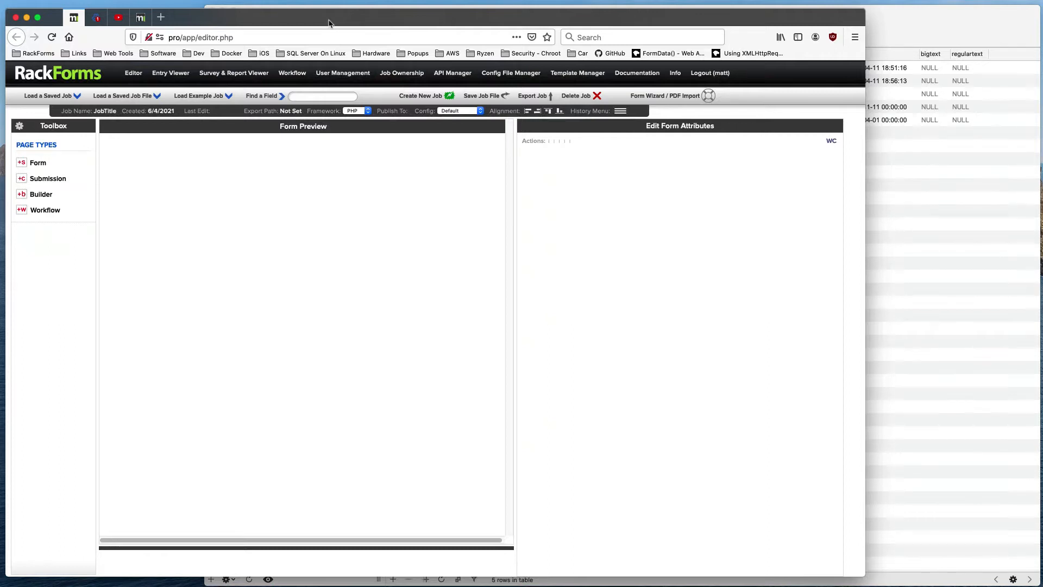
Add a sortable form page containing two text fields, deleting the surplus third one.
left_click(34, 165)
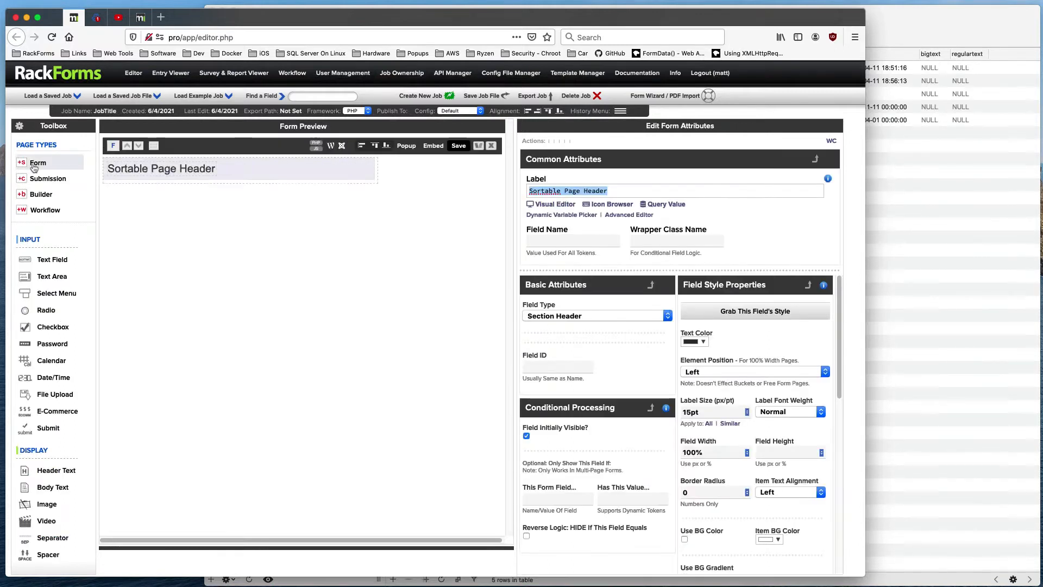
left_click(434, 173)
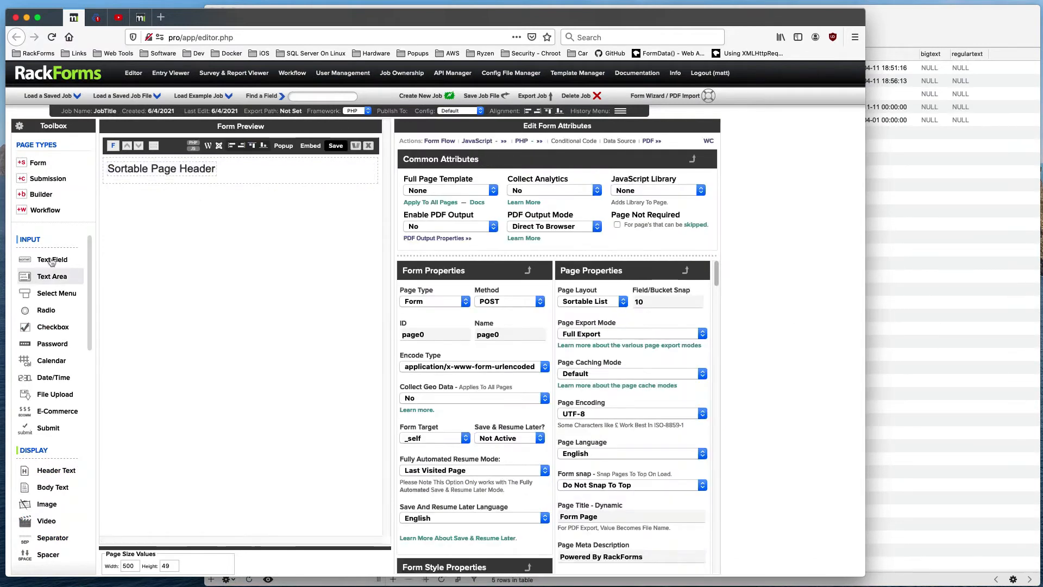
left_click(52, 260)
left_click(51, 260)
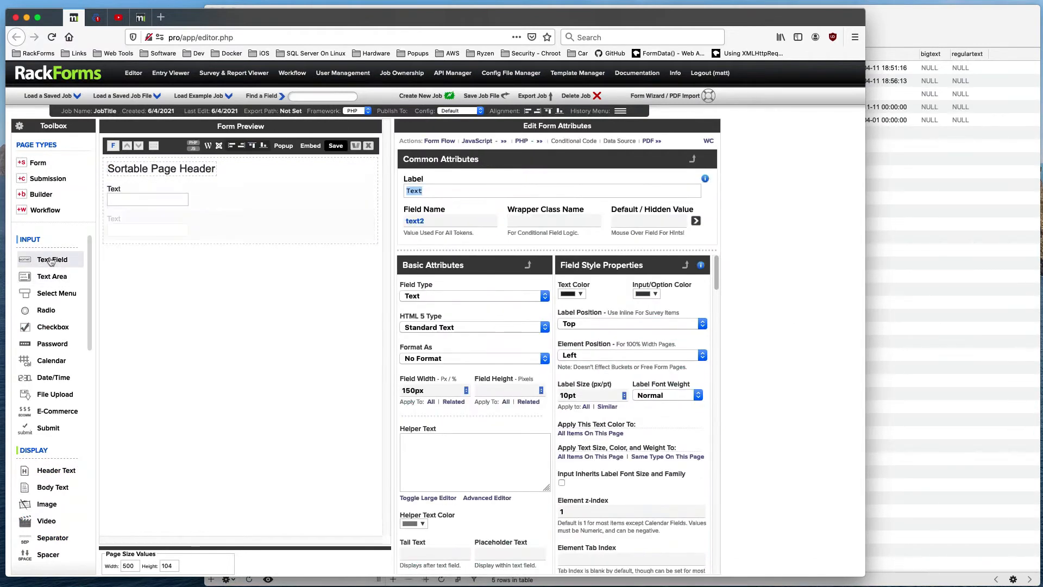
left_click(51, 260)
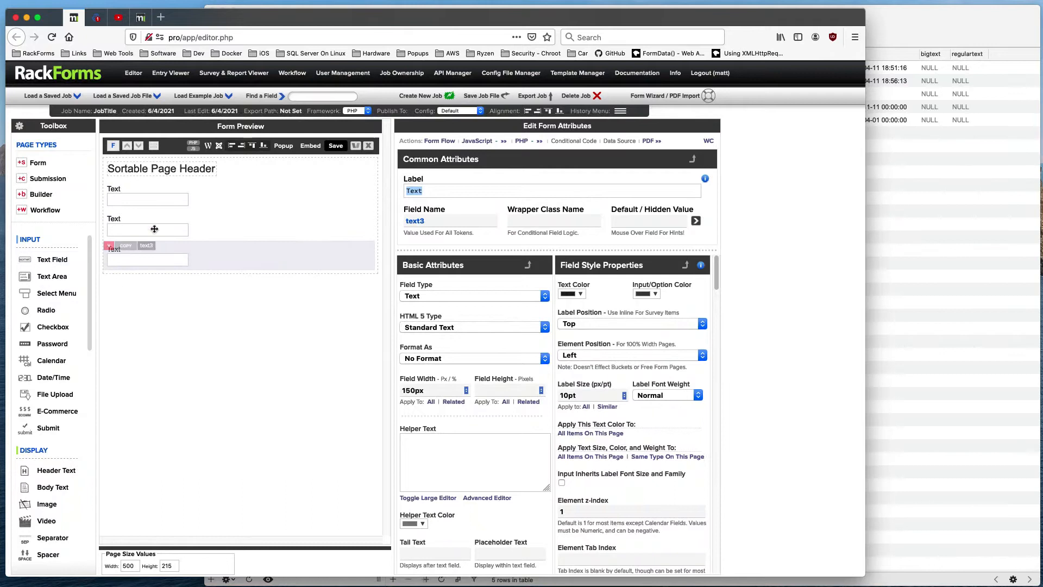
left_click(107, 247)
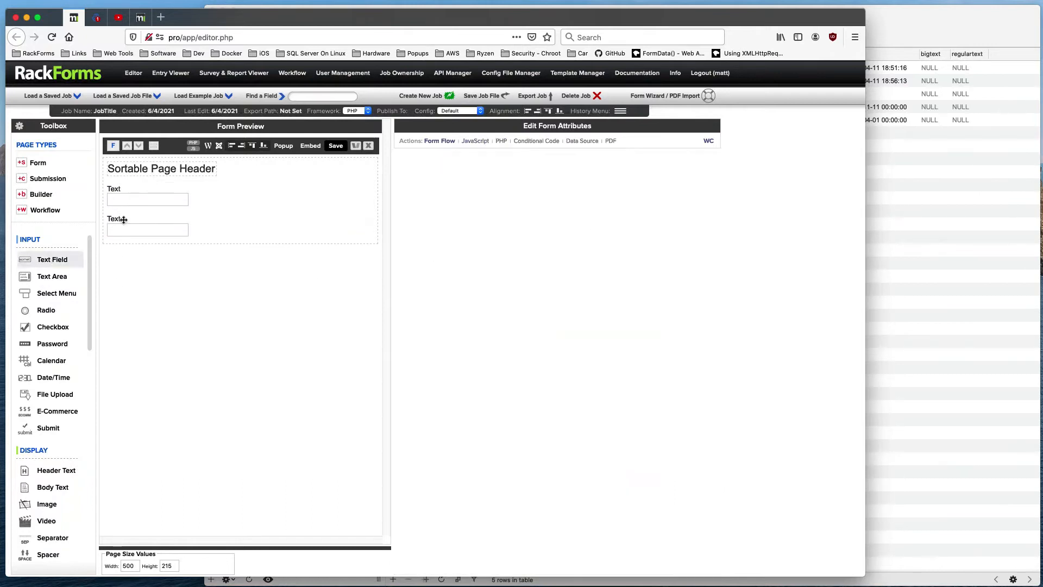
Add a select menu and a submit button below the second text field, plus a submission page.
left_click(192, 227)
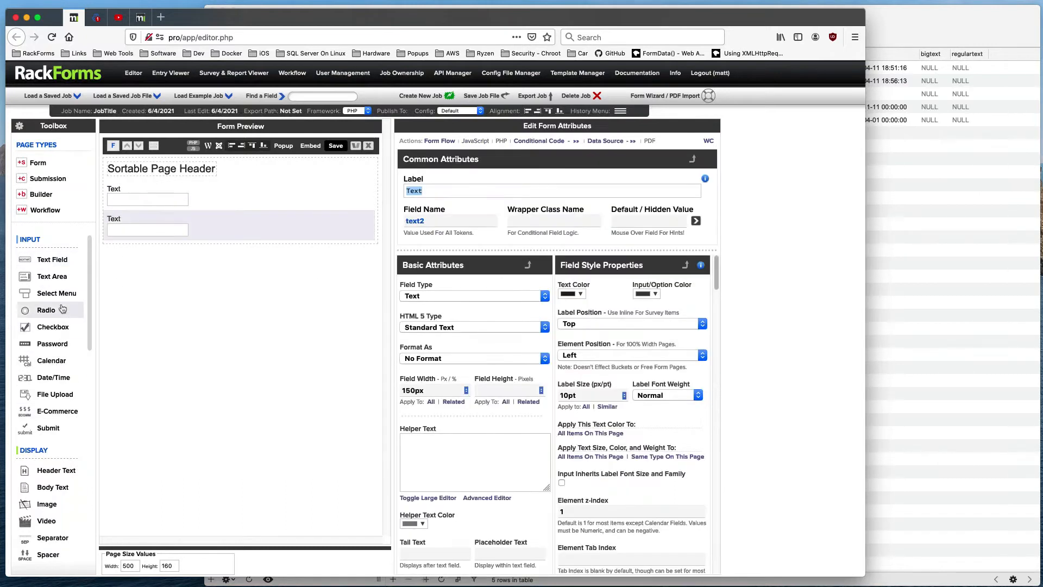
left_click(57, 293)
left_click(48, 428)
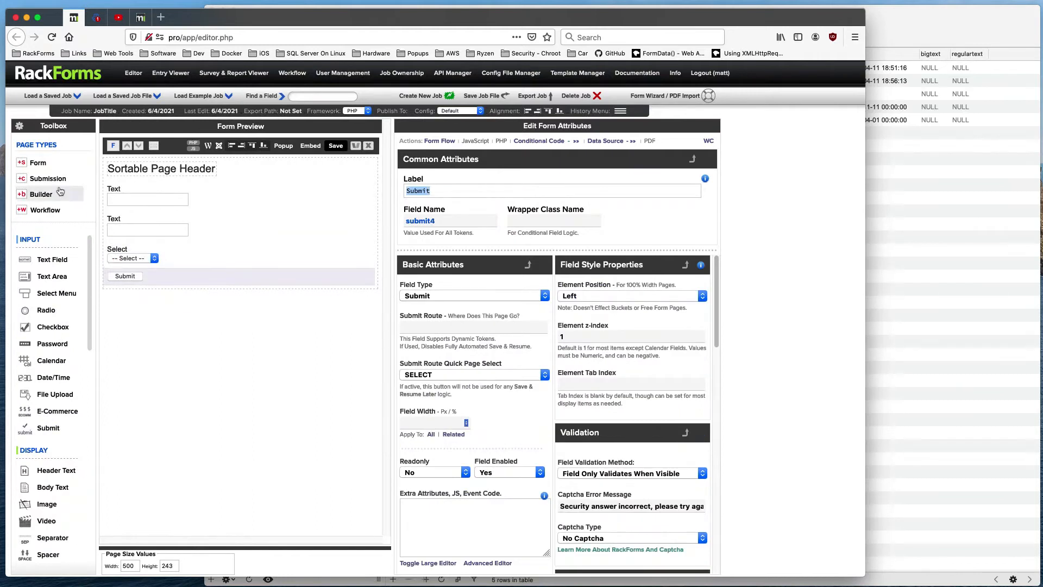
left_click(53, 179)
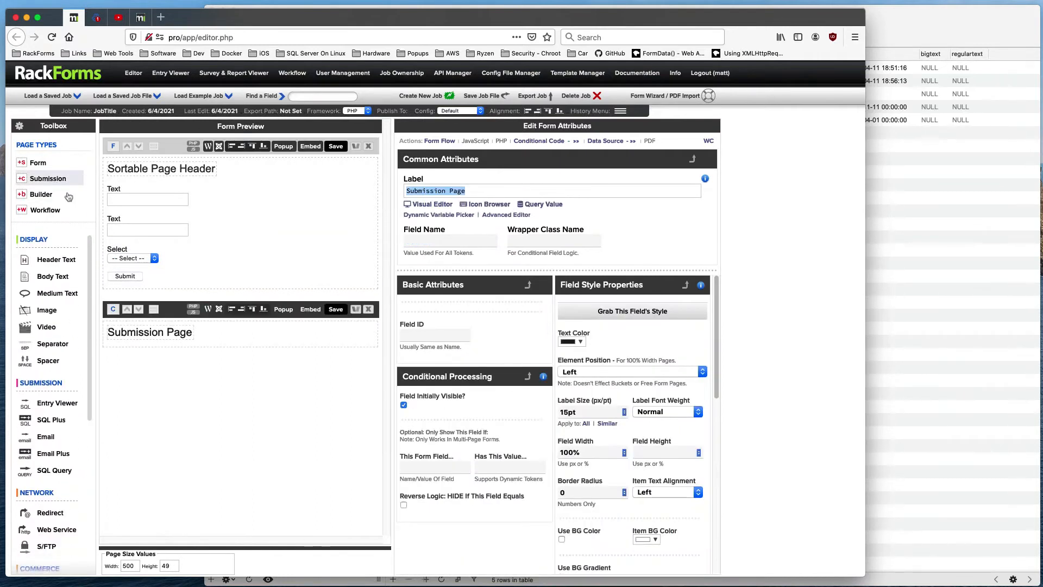
Switch to the MySQL database client and examine the columns and first record of the fb_demo table.
left_click(176, 169)
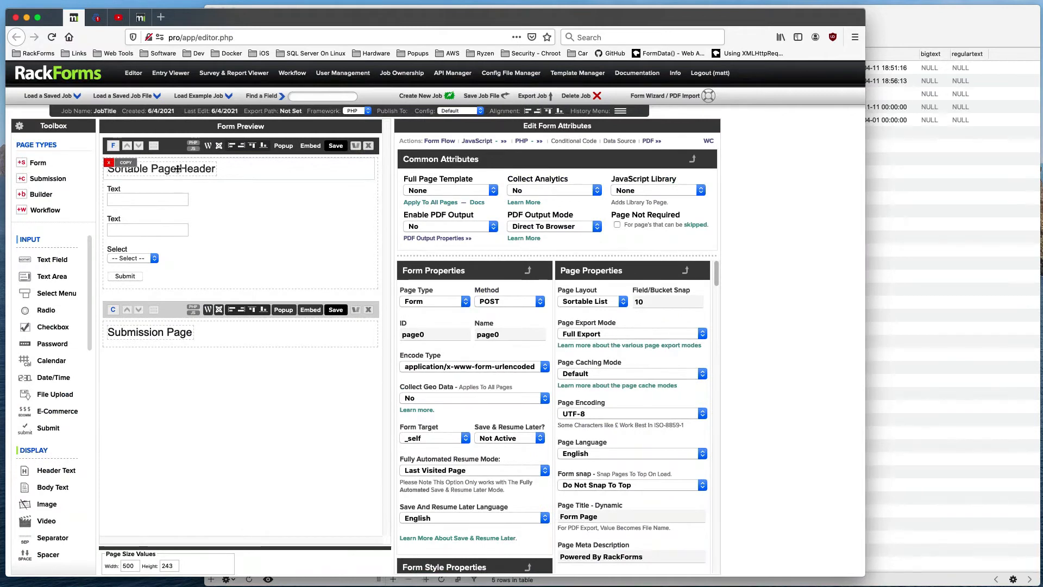
left_click(206, 196)
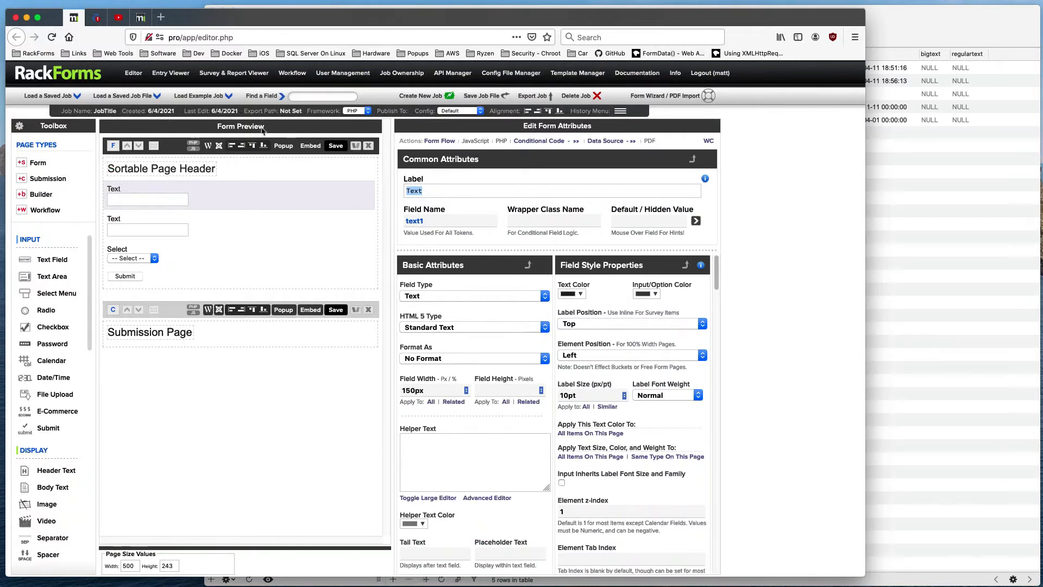
left_click(911, 52)
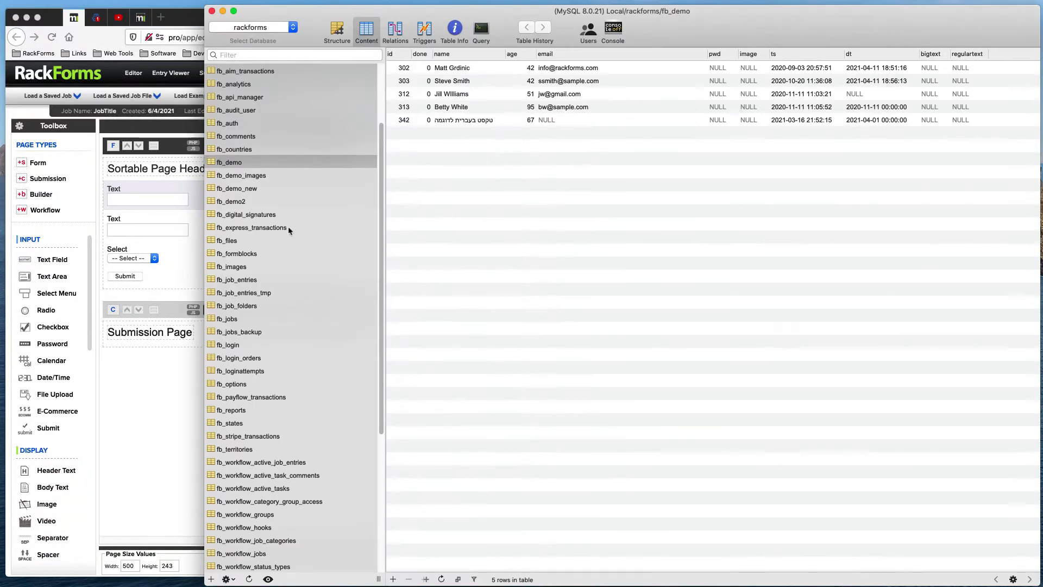
left_click(214, 165)
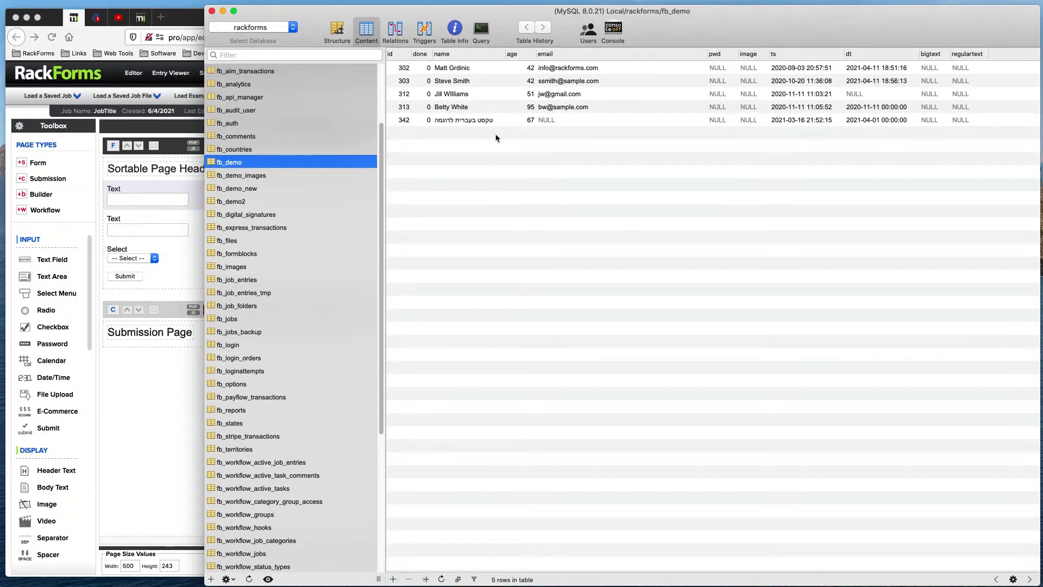
left_click(445, 67)
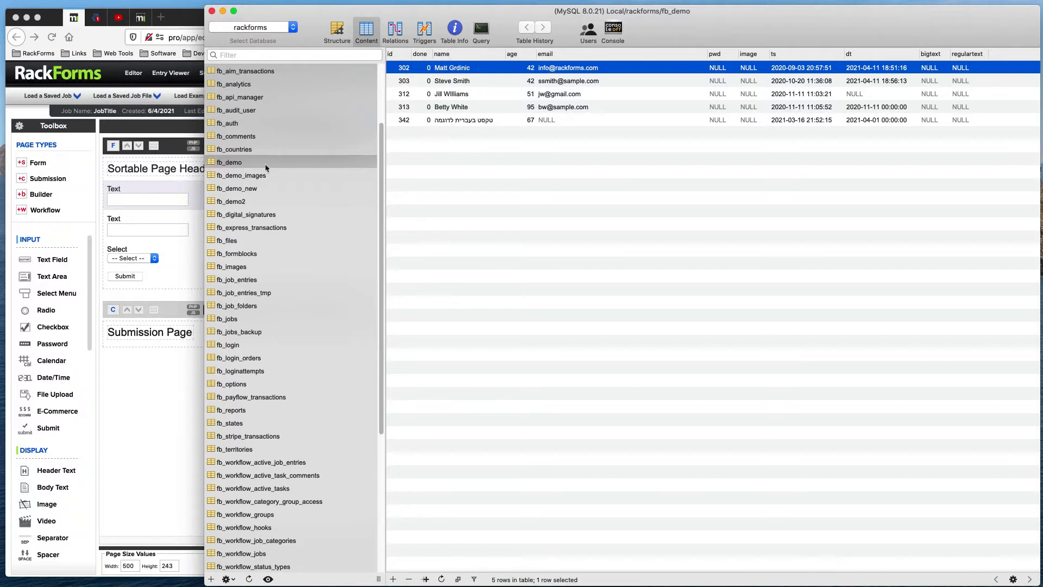
Switch back to the RackForms editor and label the two text fields Name and Age and the select menu Email.
left_click(150, 205)
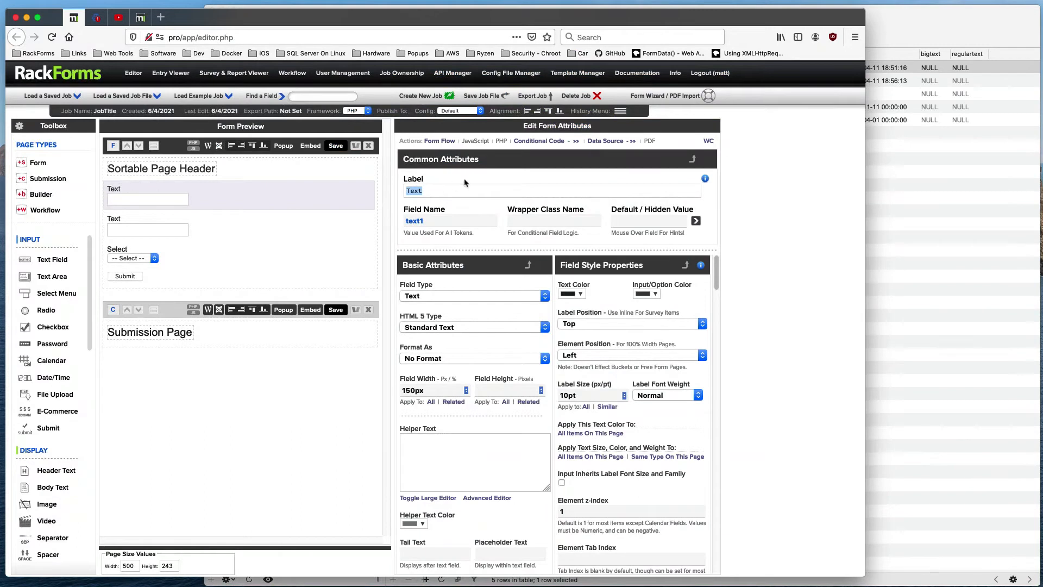
type("Name")
left_click(241, 229)
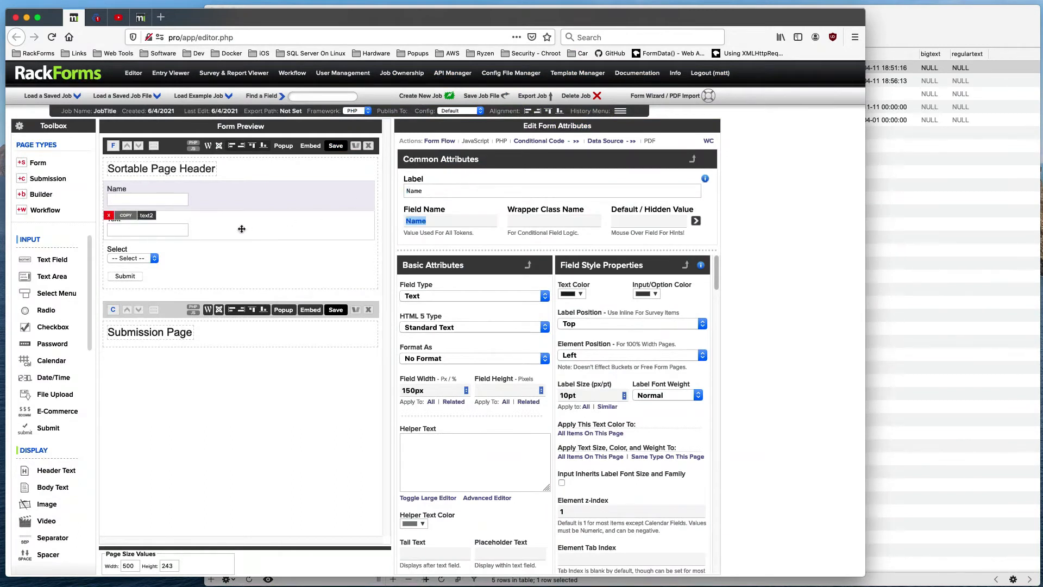
type("Age")
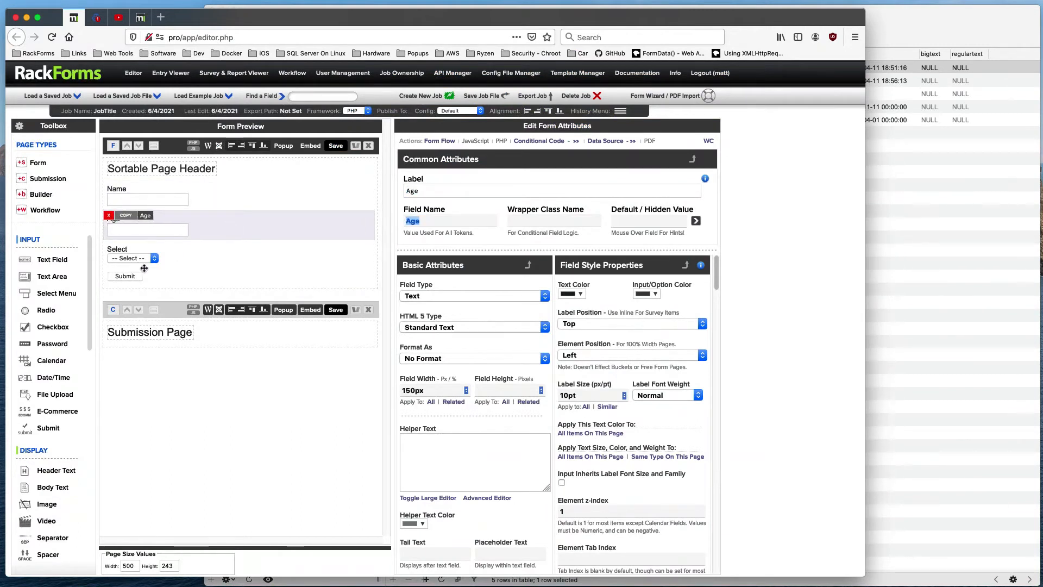
left_click(180, 252)
type("Email")
key("Tab")
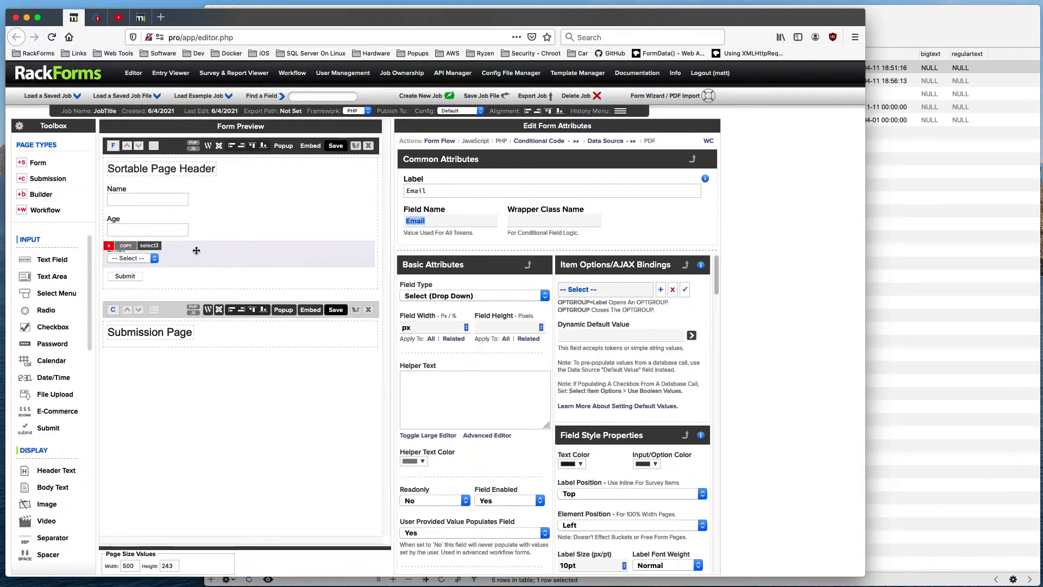
Check the fb_demo column names in the database client and rename the form fields to lowercase name, age and email.
left_click(906, 178)
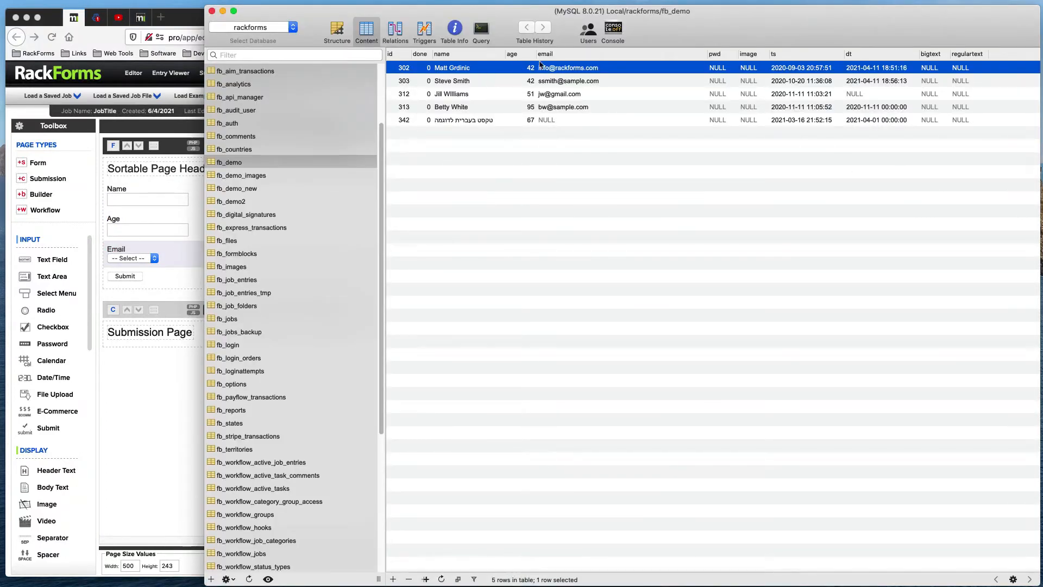
left_click(175, 200)
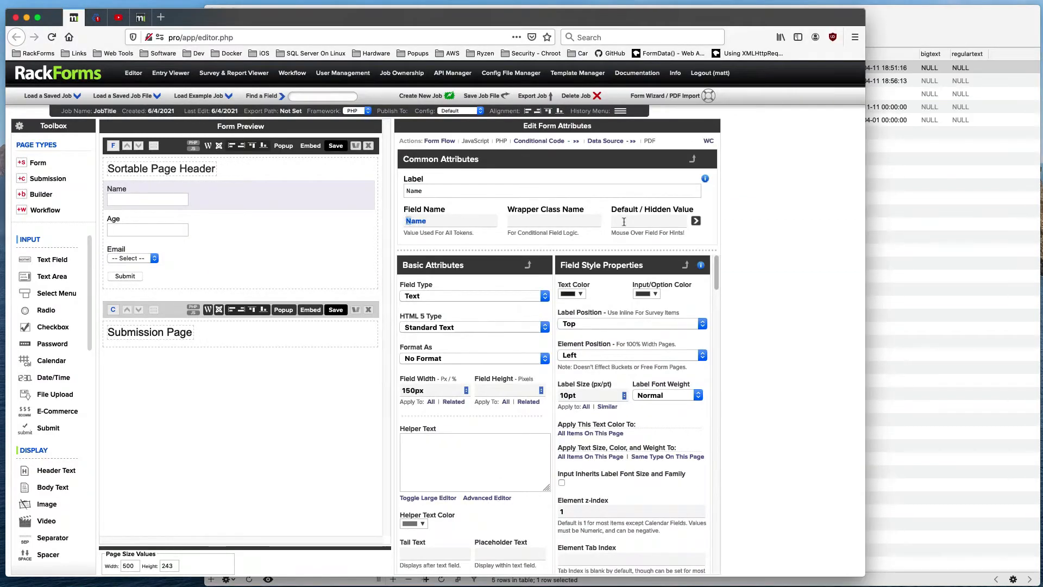
mouse_move(623, 222)
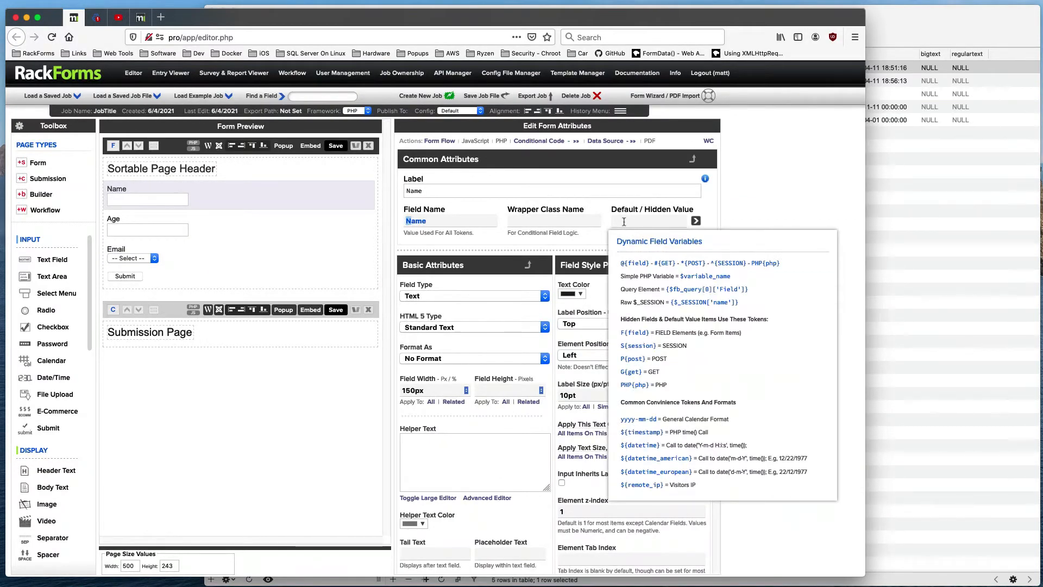
left_click(888, 159)
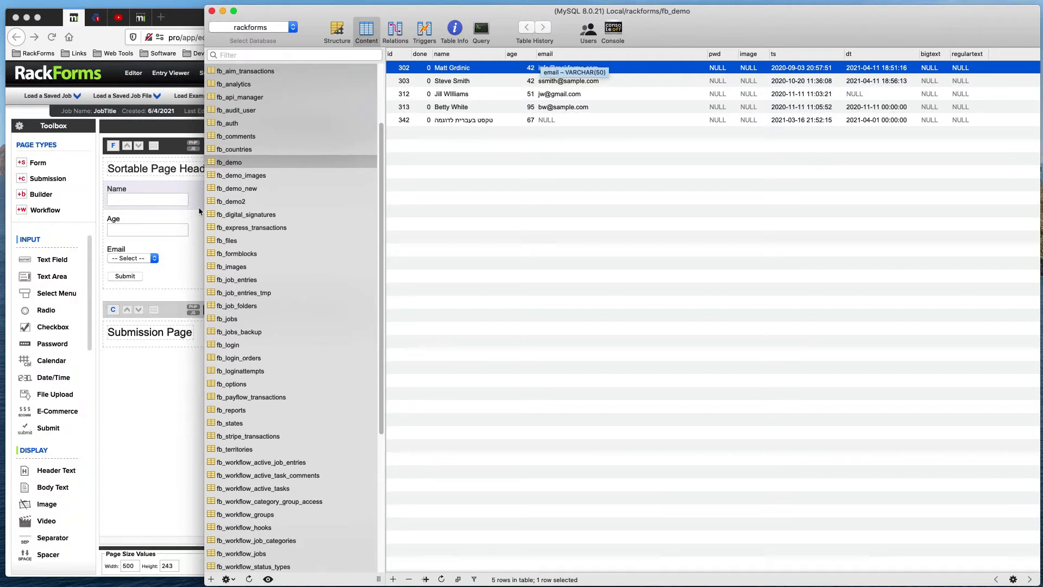
left_click(182, 204)
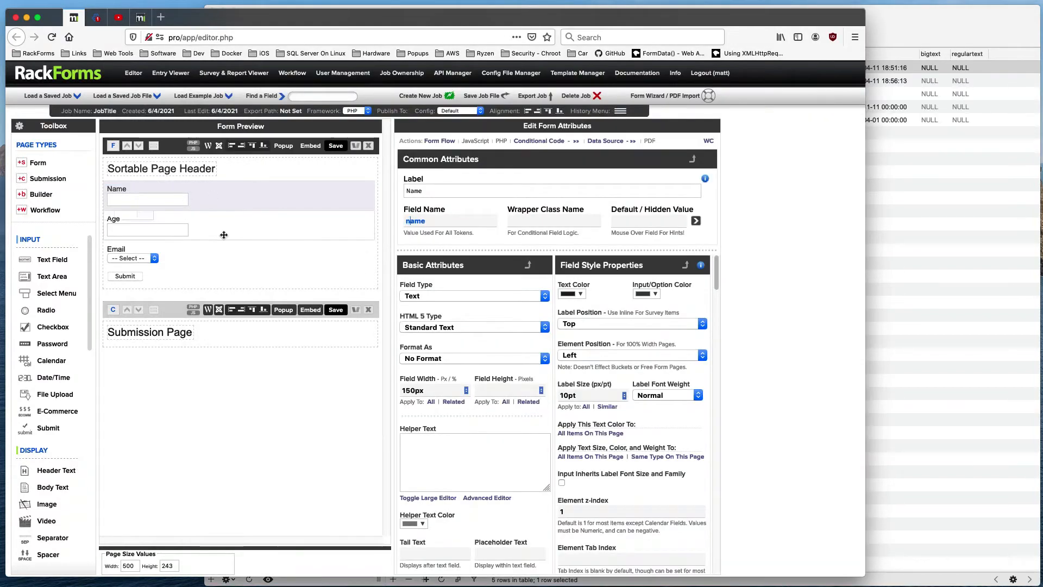
left_click(199, 218)
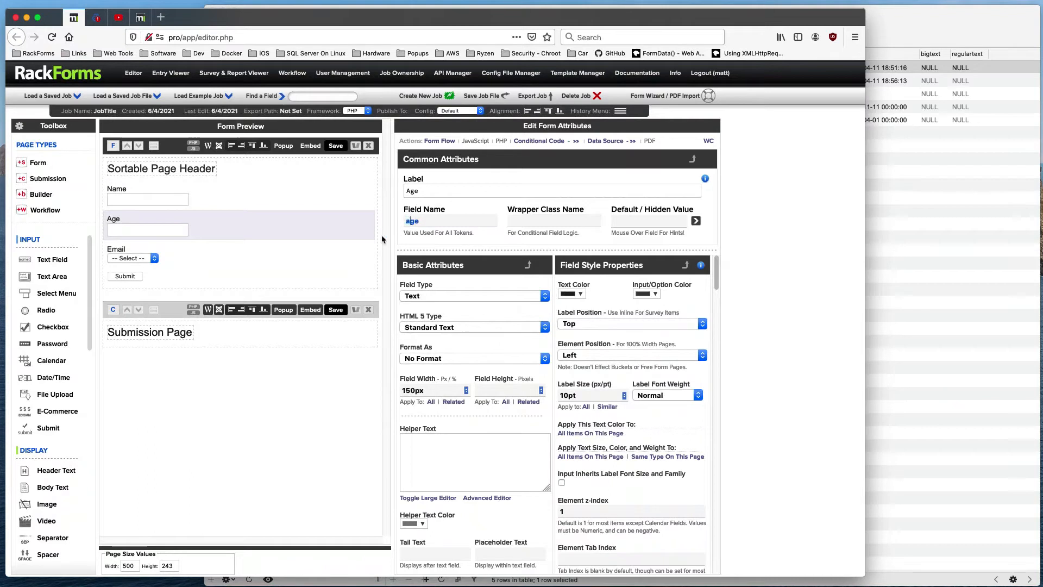
left_click(199, 260)
type("email")
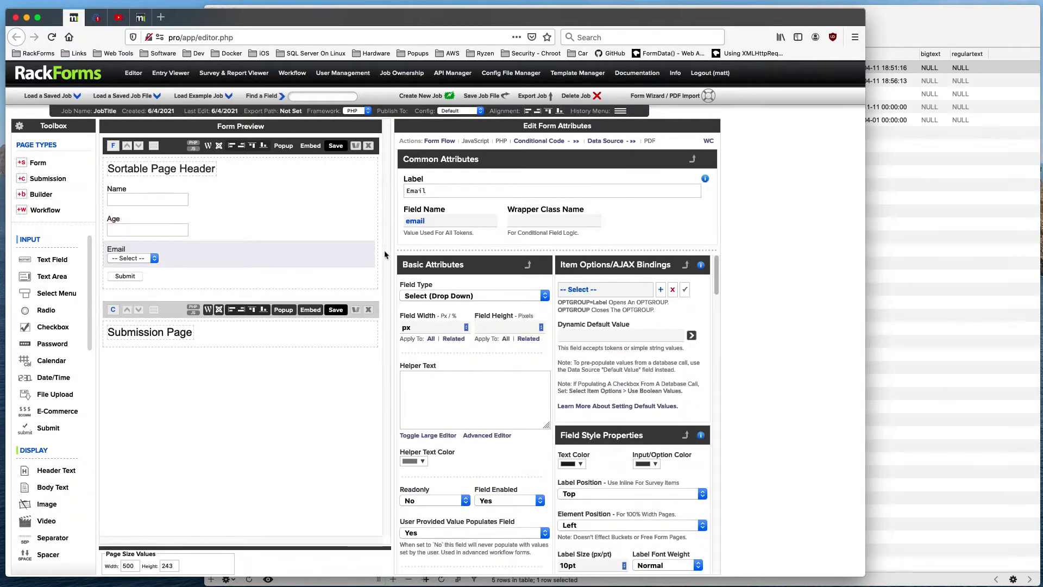
Open the MySQL SQL+ Automator for the form page and set its table name to fb_demo.
left_click(178, 311)
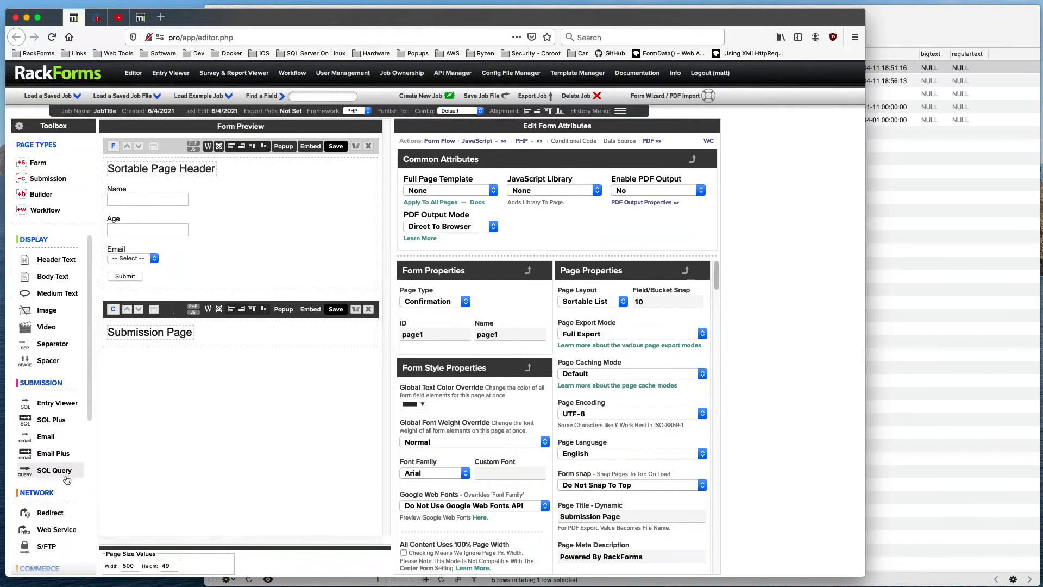
left_click(242, 201)
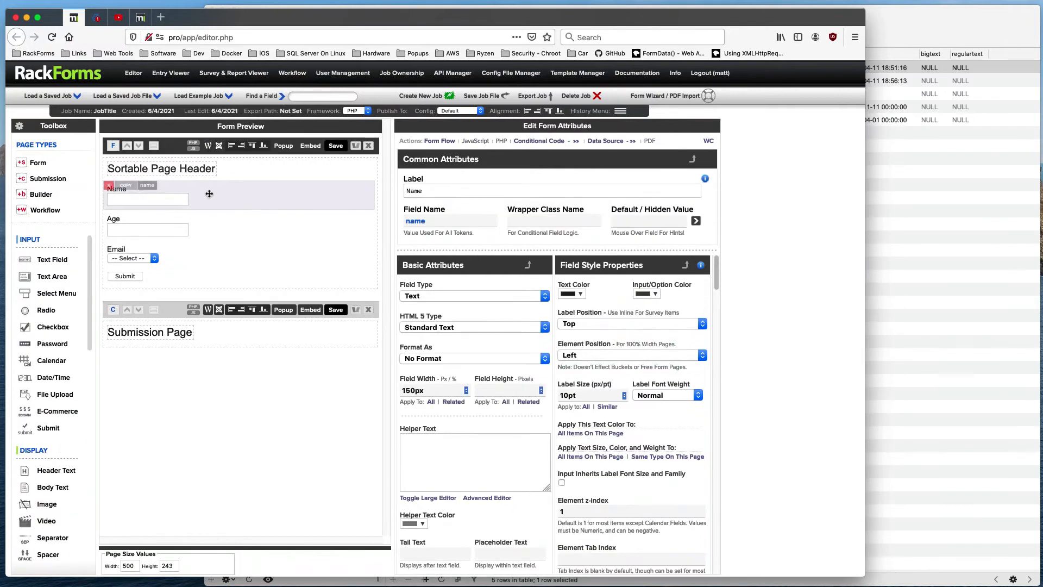
right_click(215, 195)
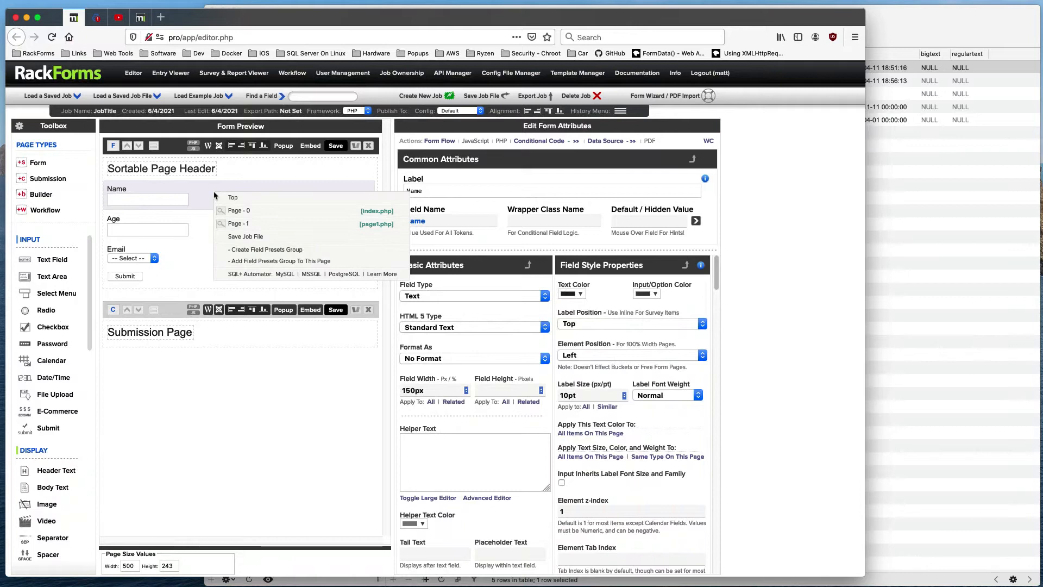
left_click(286, 276)
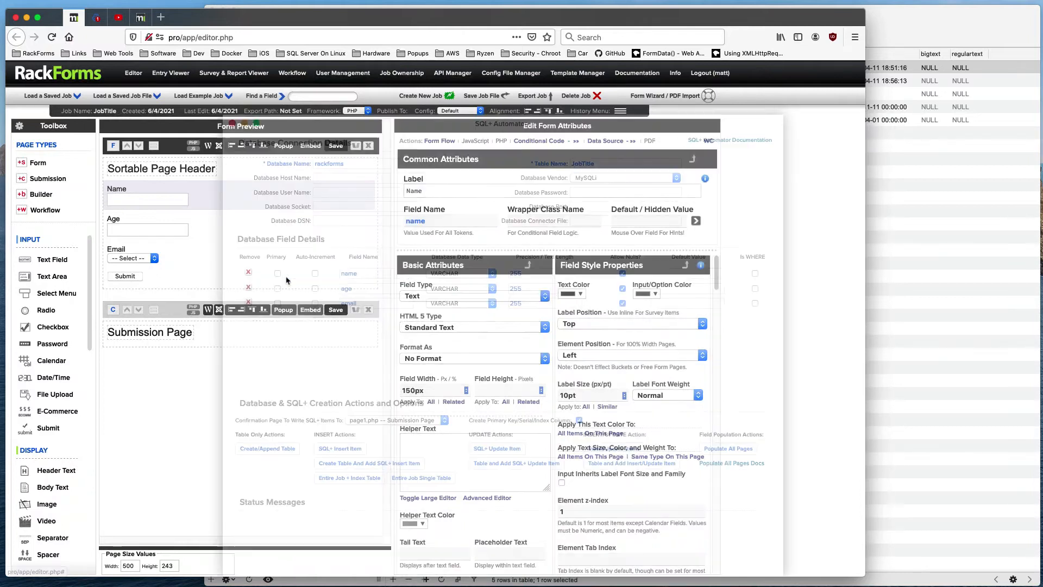
key("super+a")
type("fb_demo")
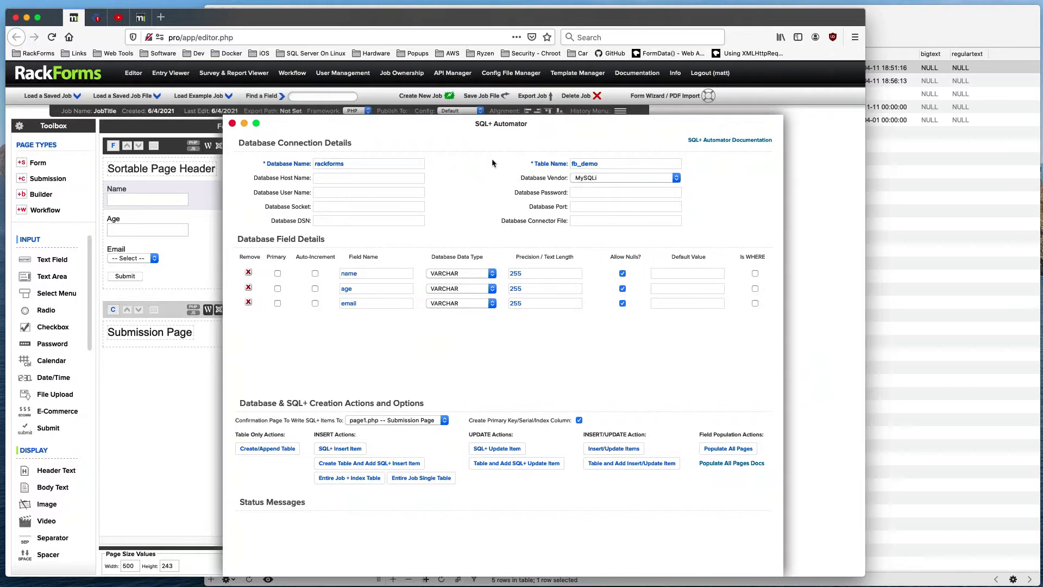
Compare with the database table, generate an SQL+ insert item on the submission page, and review its SQL code and variables.
left_click(971, 188)
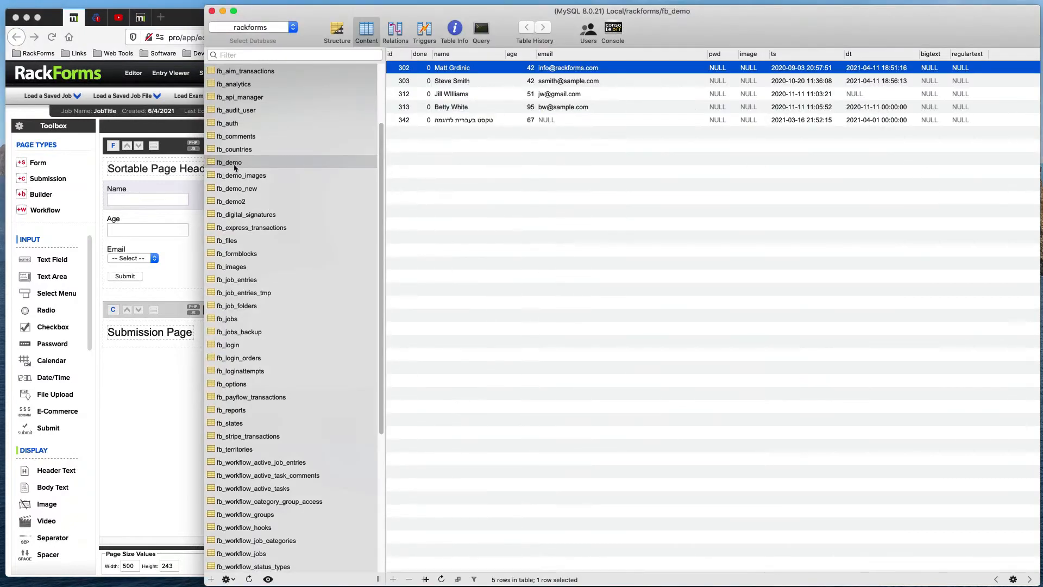
left_click(196, 182)
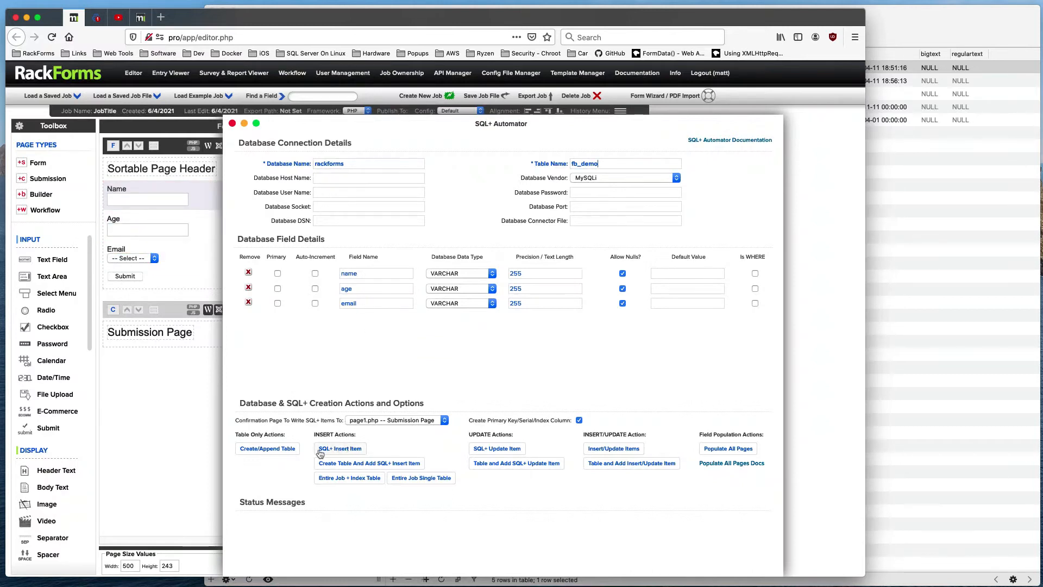
left_click(337, 448)
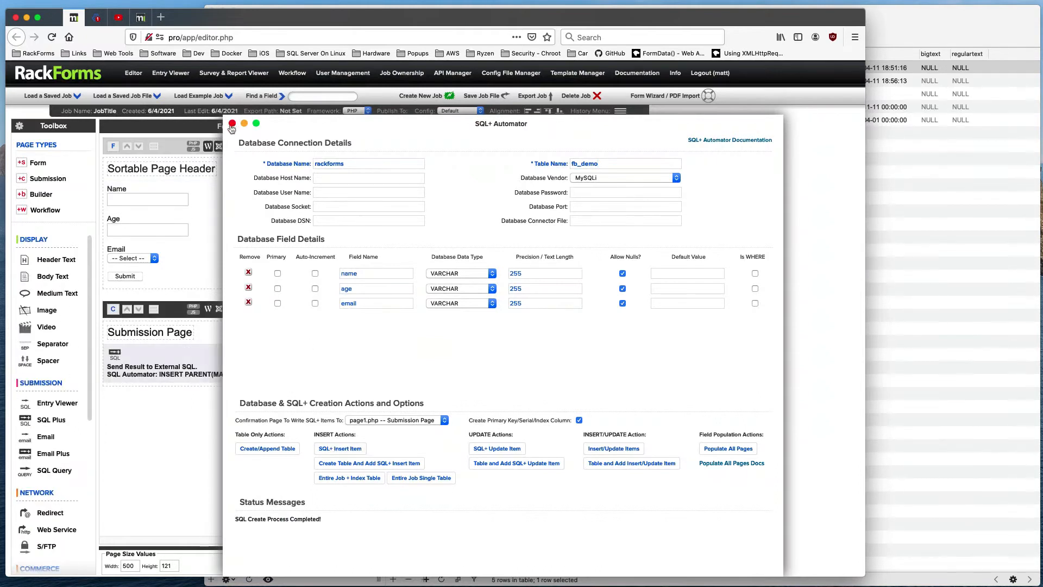
left_click(231, 124)
left_click_drag(496, 202, 388, 192)
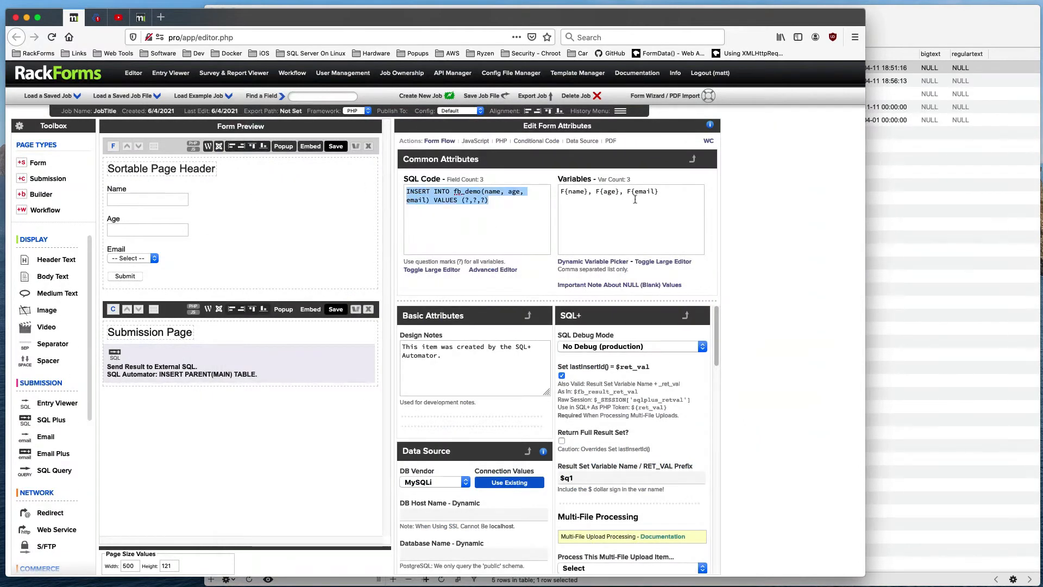
double_click(573, 192)
Save the form page, submit a test entry with name New Value and age 99, and close the preview window.
left_click(337, 146)
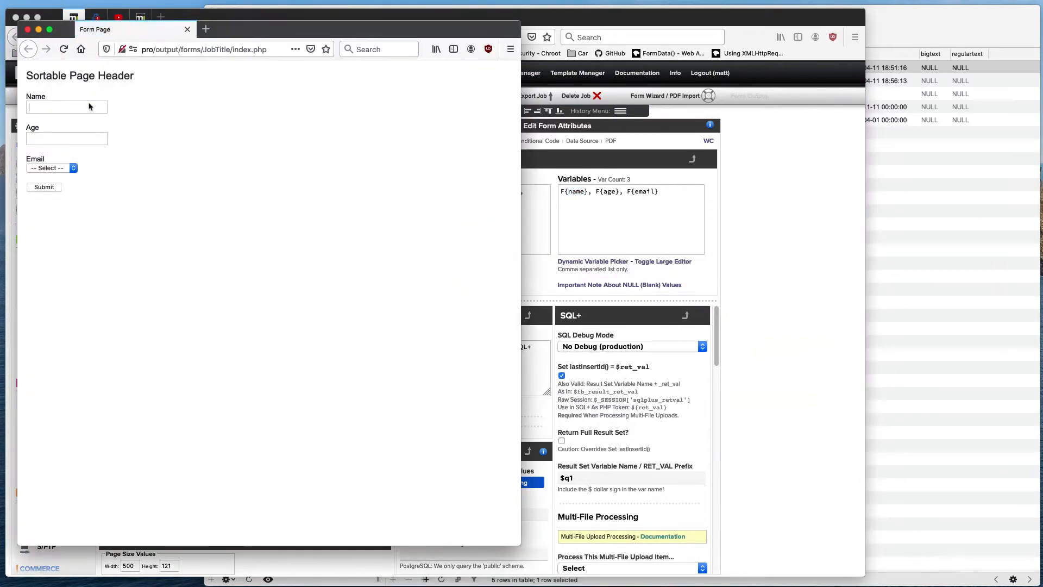
type("New Value")
left_click(64, 141)
type("99")
left_click(47, 168)
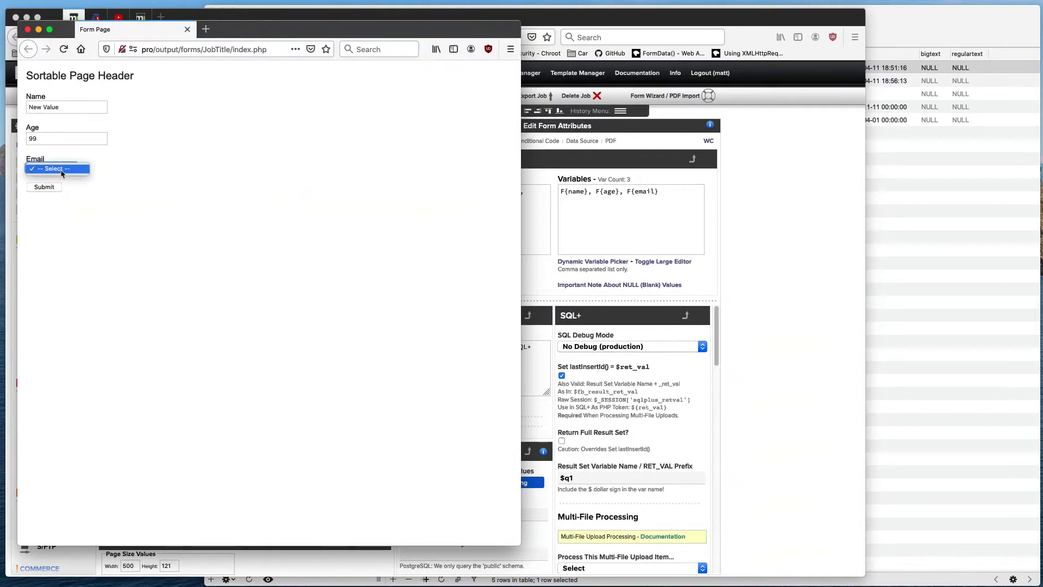
left_click(42, 169)
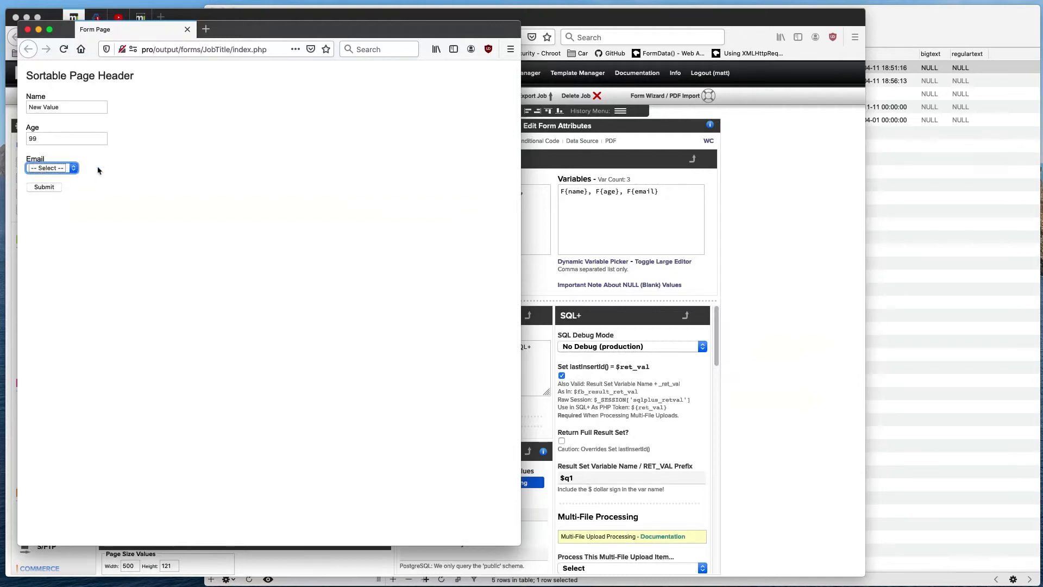
left_click(49, 188)
left_click(27, 29)
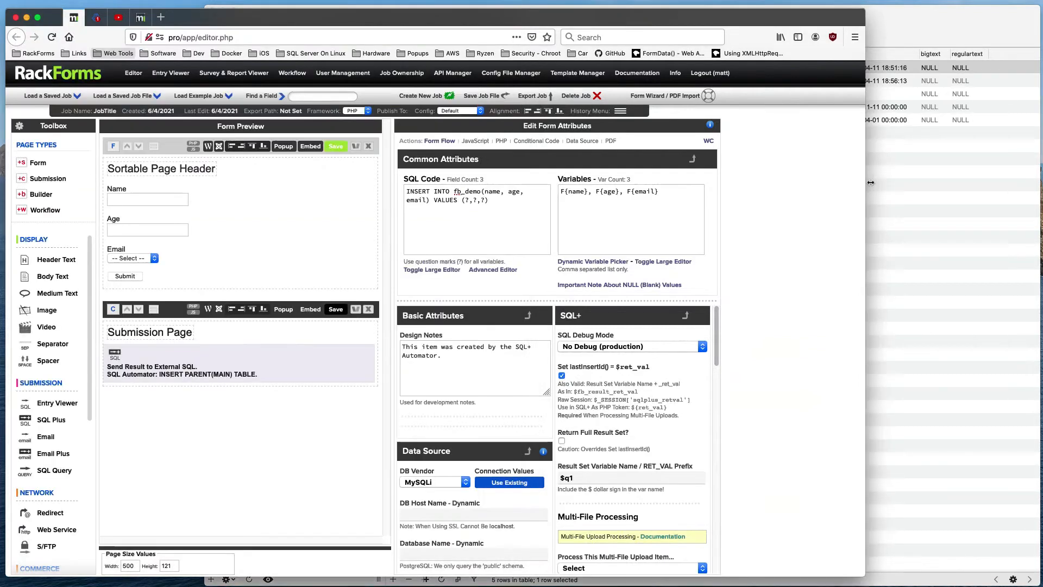
Switch to the database client, refresh the fb_demo table to check for the submitted record, and return to the RackForms editor.
left_click(873, 174)
key("super+r")
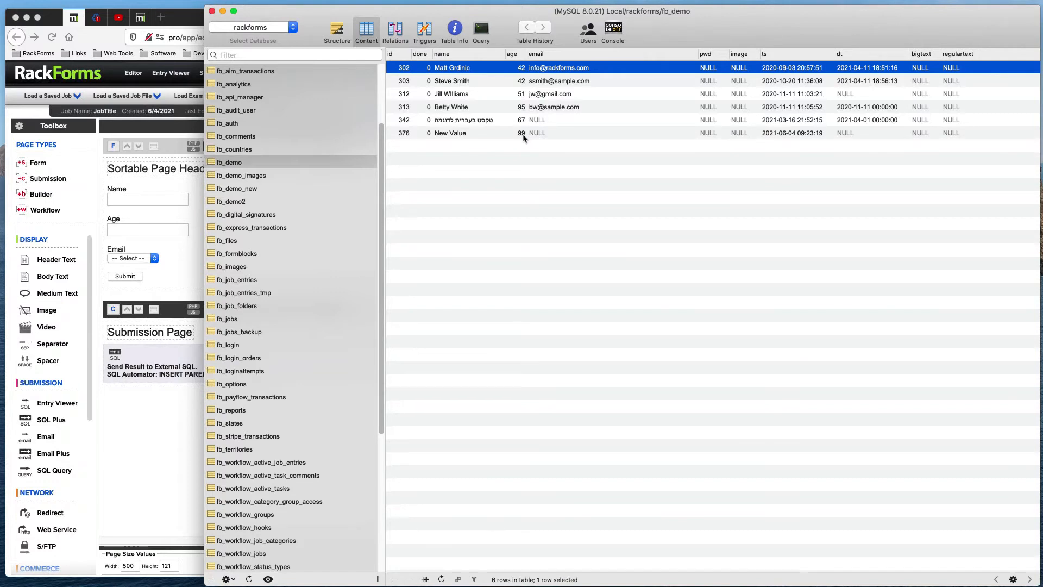
left_click(160, 361)
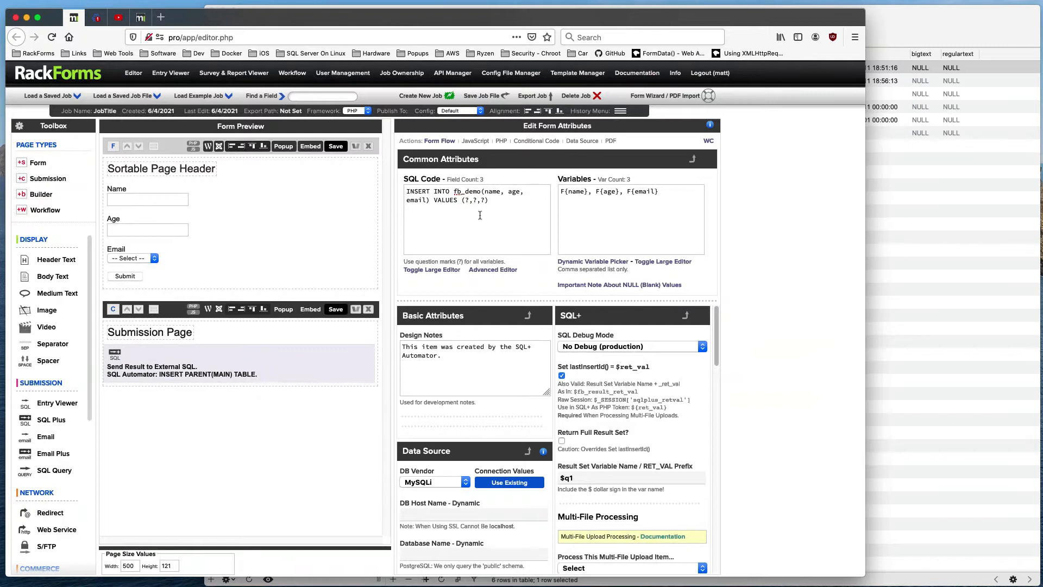
Highlight the SQL+ item's INSERT statement for review, and delete that item from the submission page.
left_click_drag(507, 209, 333, 142)
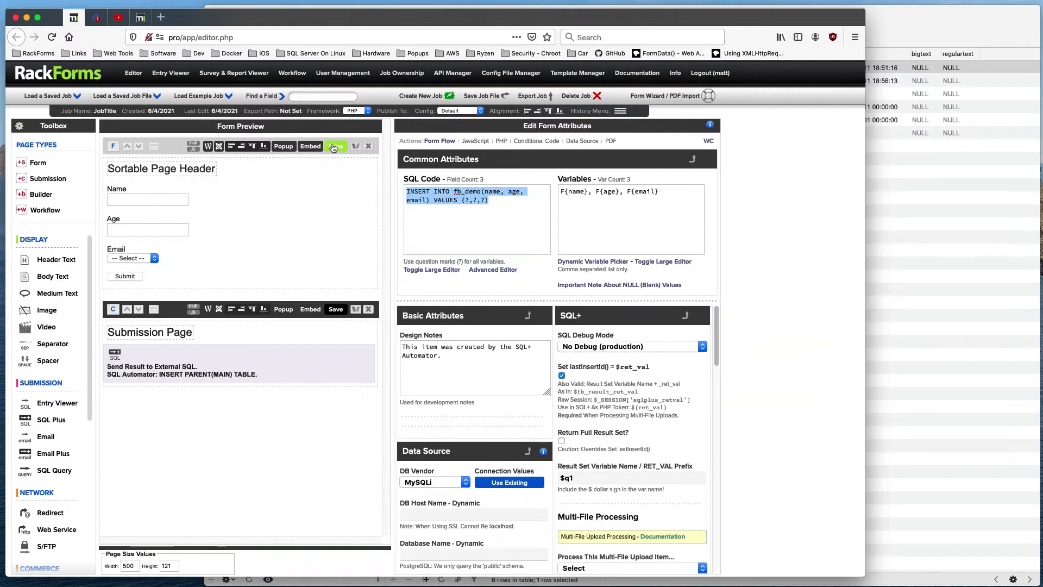
left_click(108, 348)
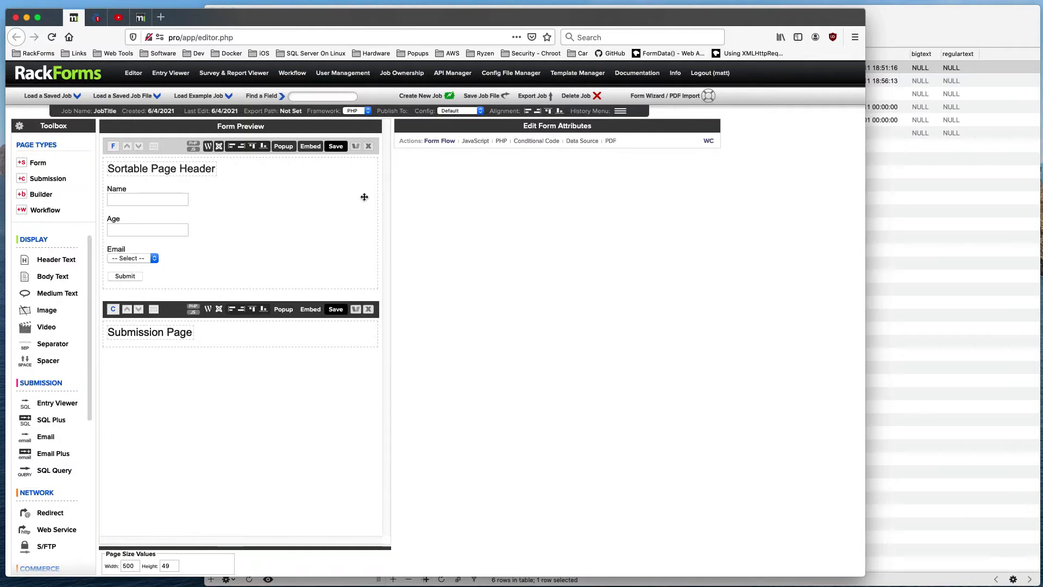
left_click(193, 322)
Look up the id of the New Value record in the database client's fb_demo table and return to the RackForms editor.
left_click(877, 230)
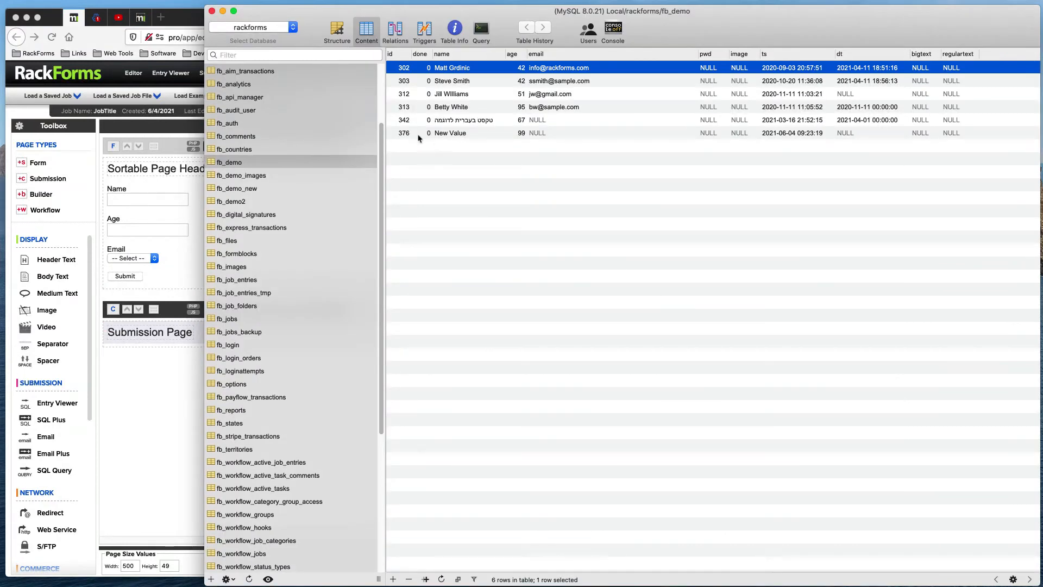
double_click(402, 134)
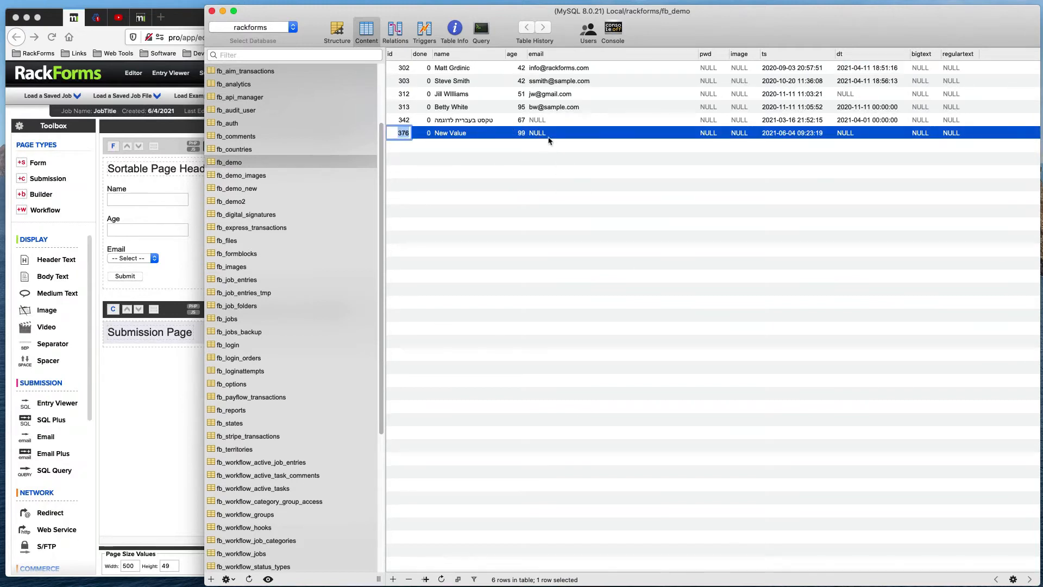
key("Escape")
left_click(478, 174)
left_click(154, 355)
Open the MySQL SQL+ Automator for the form page and enter fb_demo as the table name.
left_click(196, 227)
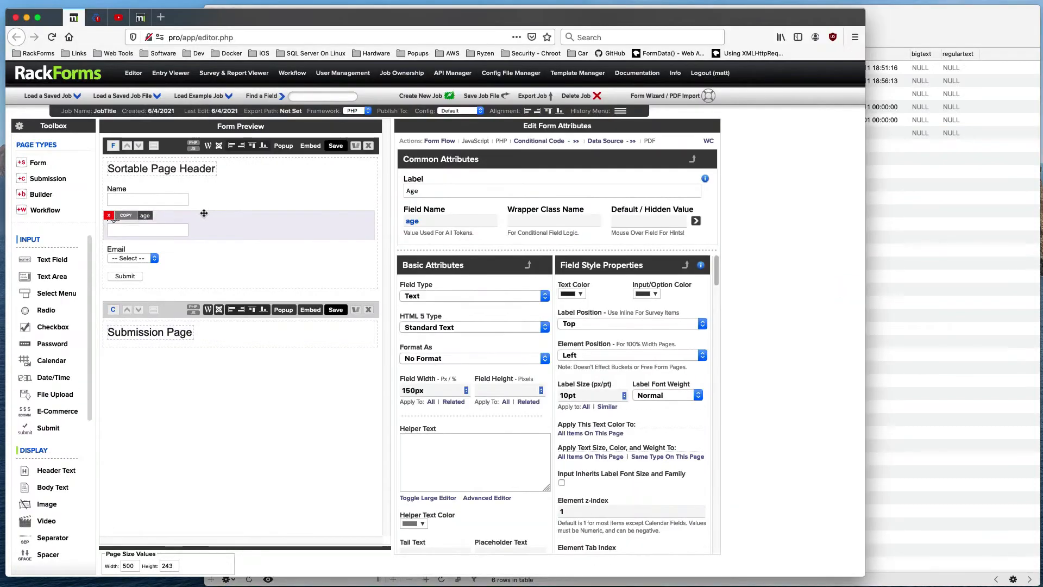
right_click(213, 218)
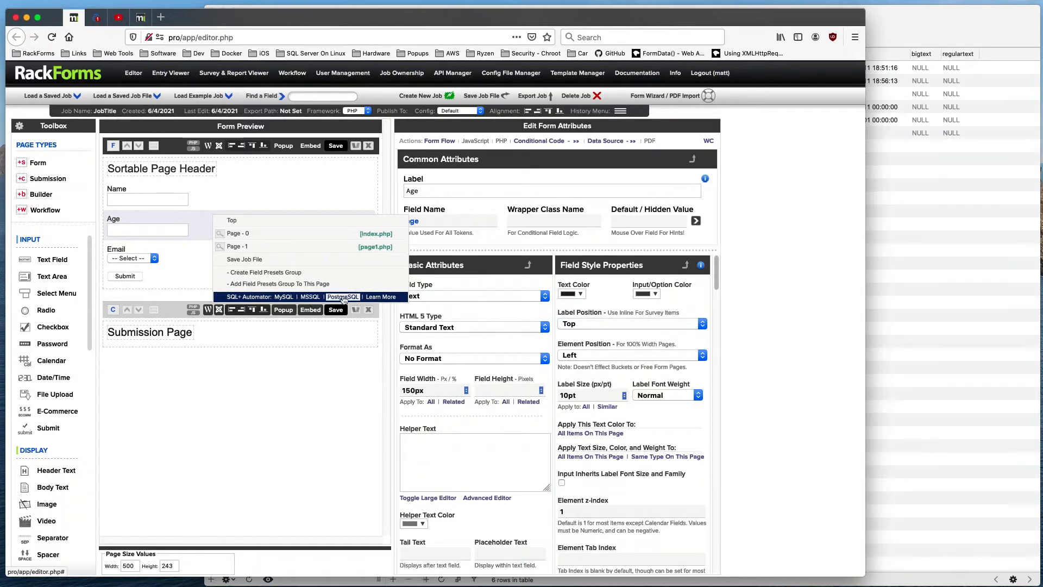
left_click(283, 299)
key("Tab")
type("fb_demo")
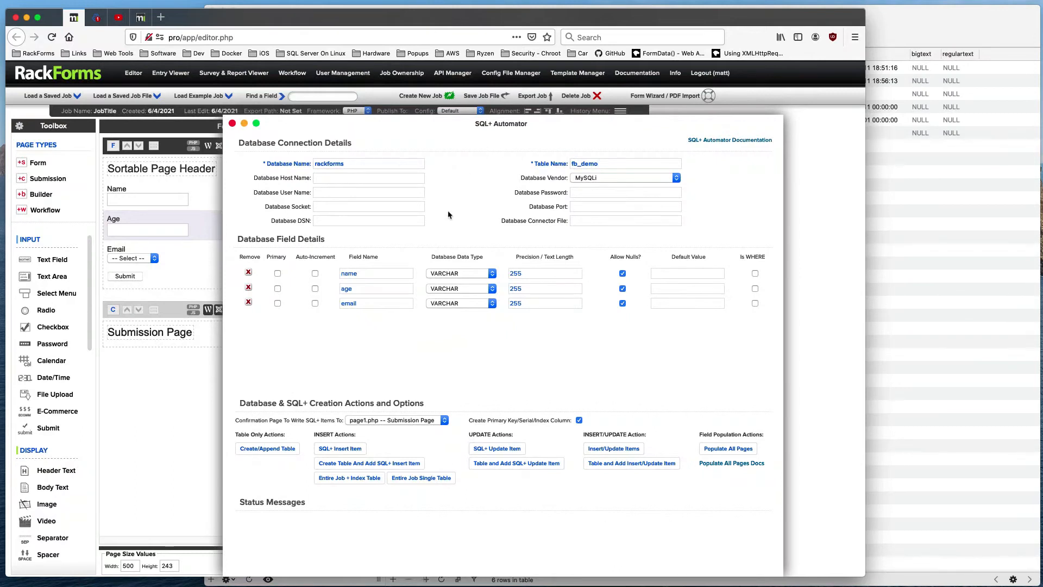
Generate the Populate All Pages items for the existing fb_demo table and close the SQL+ Automator.
left_click(744, 451)
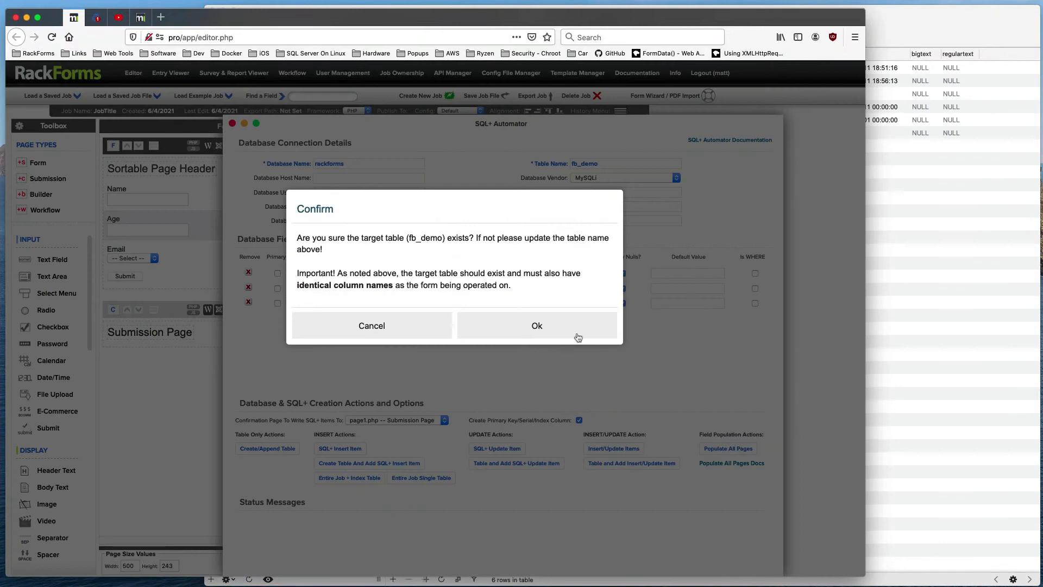
left_click(558, 335)
left_click(233, 124)
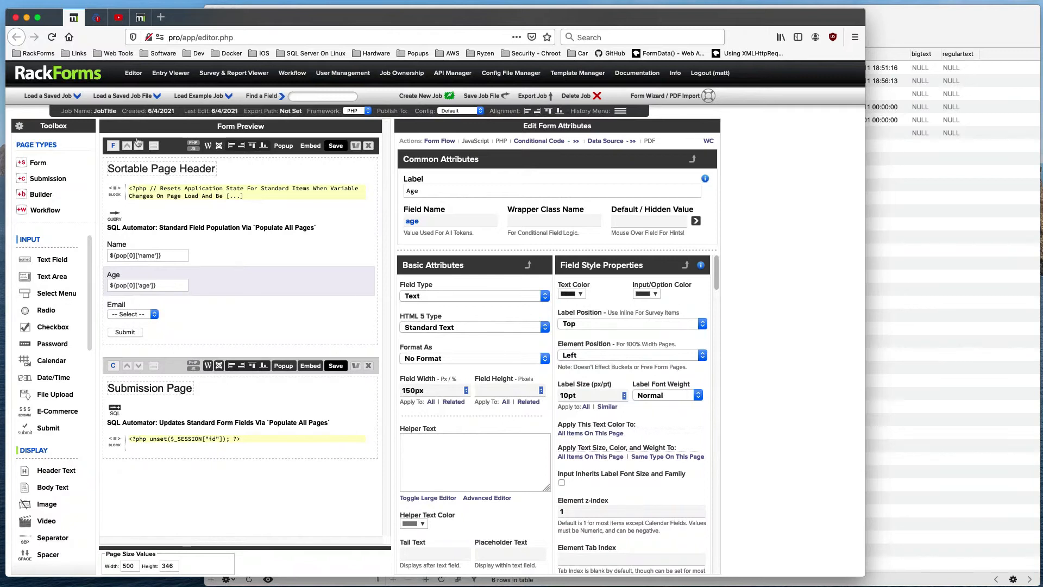
Review the form page's generated code block, SELECT query, and default values for the Name and Email fields.
left_click(215, 193)
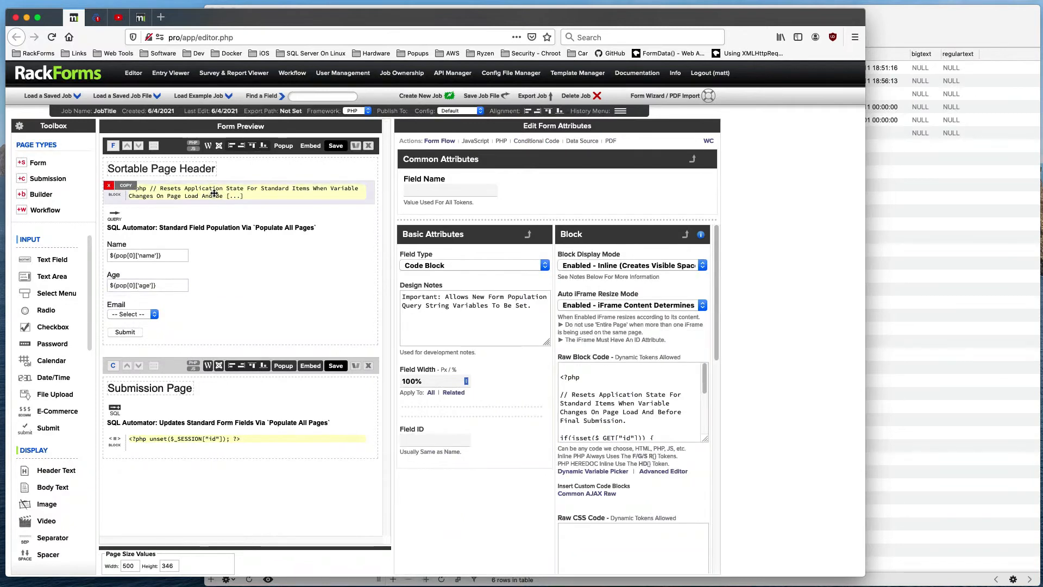
left_click(205, 229)
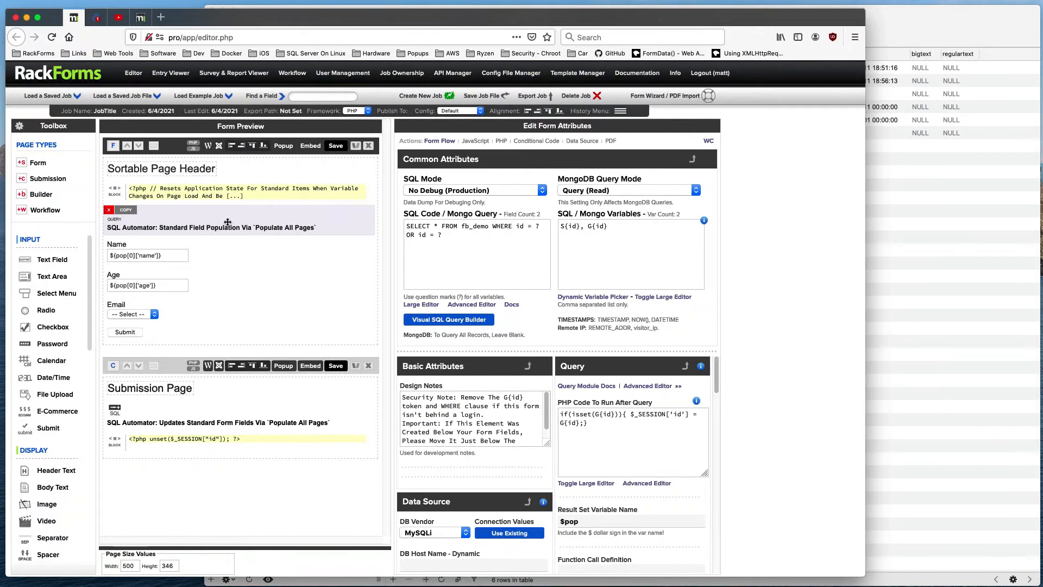
triple_click(474, 232)
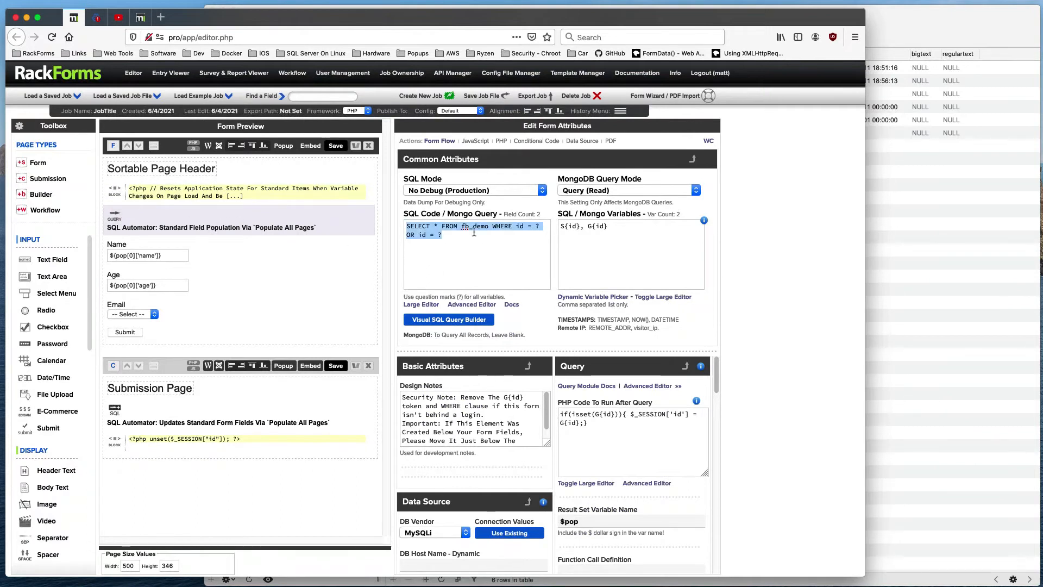
left_click(172, 248)
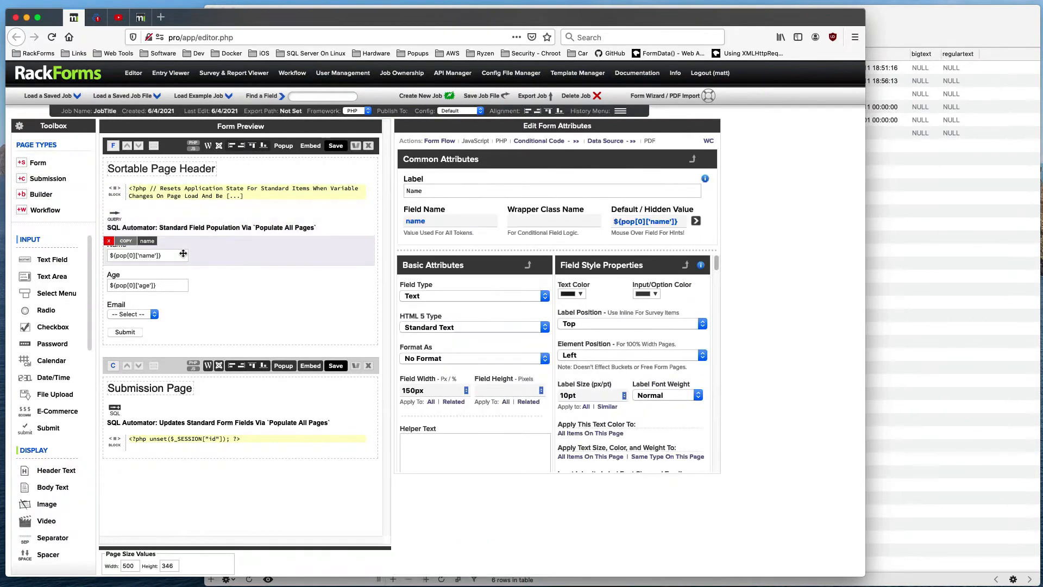
left_click(179, 302)
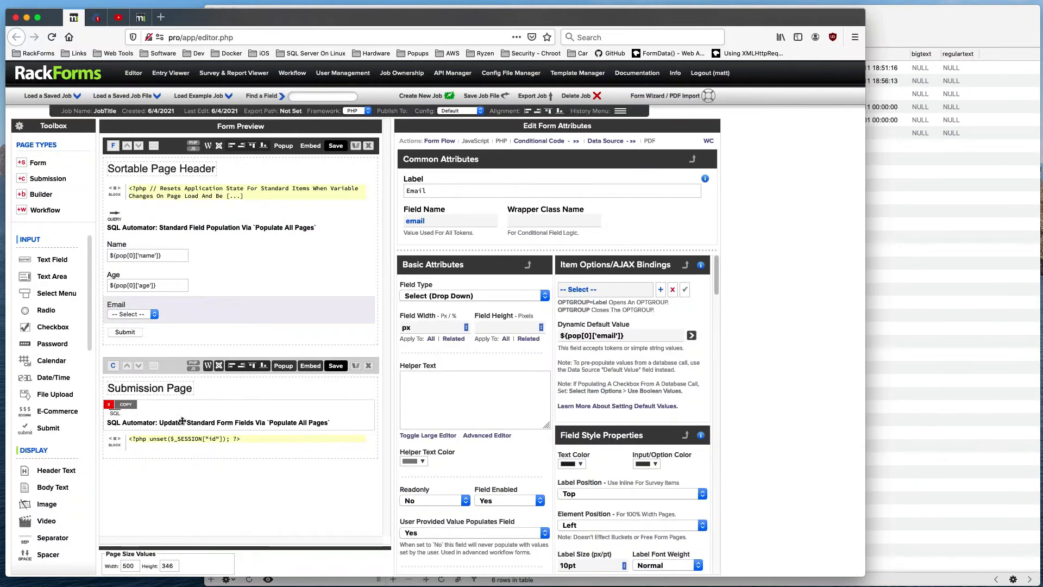
Review the submission page's generated UPDATE statement and the code block that unsets the session id.
left_click(188, 420)
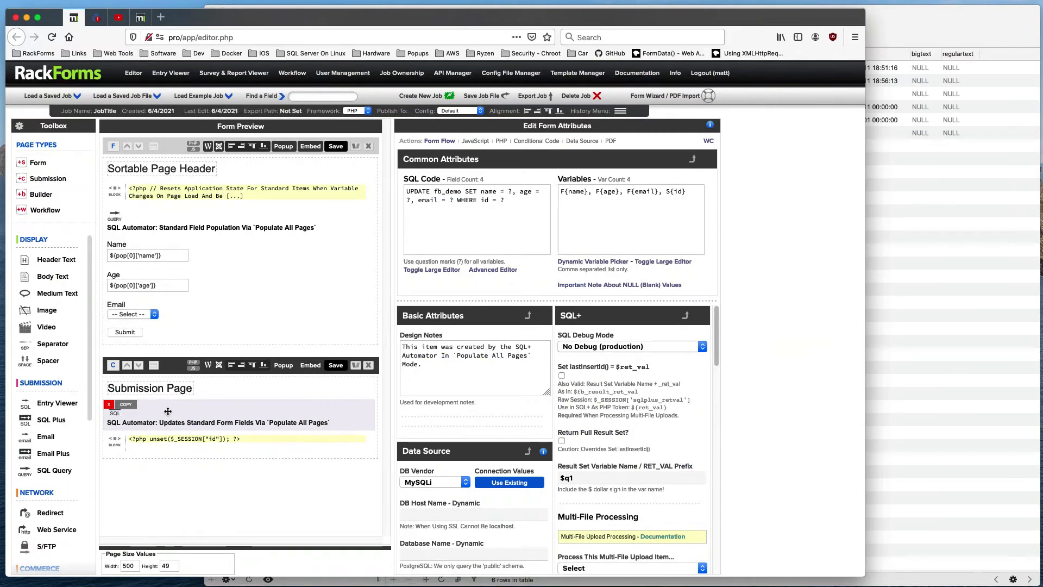
double_click(422, 191)
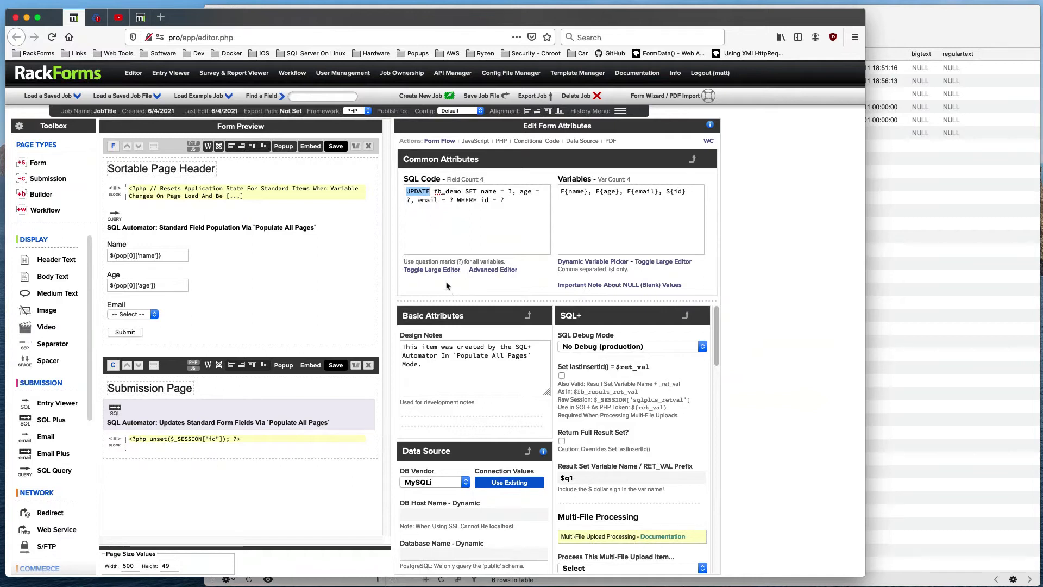
left_click(288, 447)
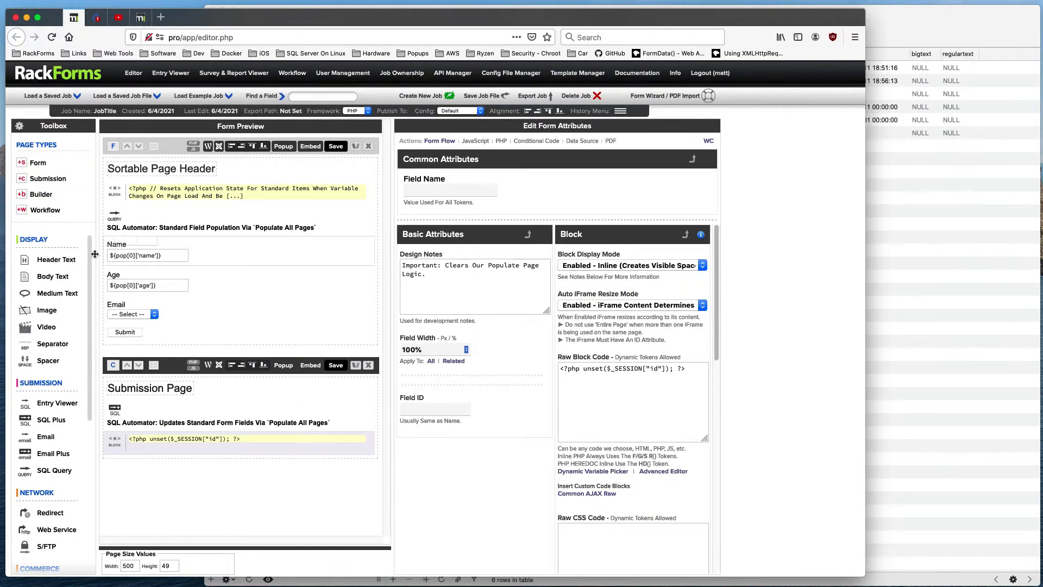
Save the form page with its populate items and widen the form preview window.
left_click(194, 304)
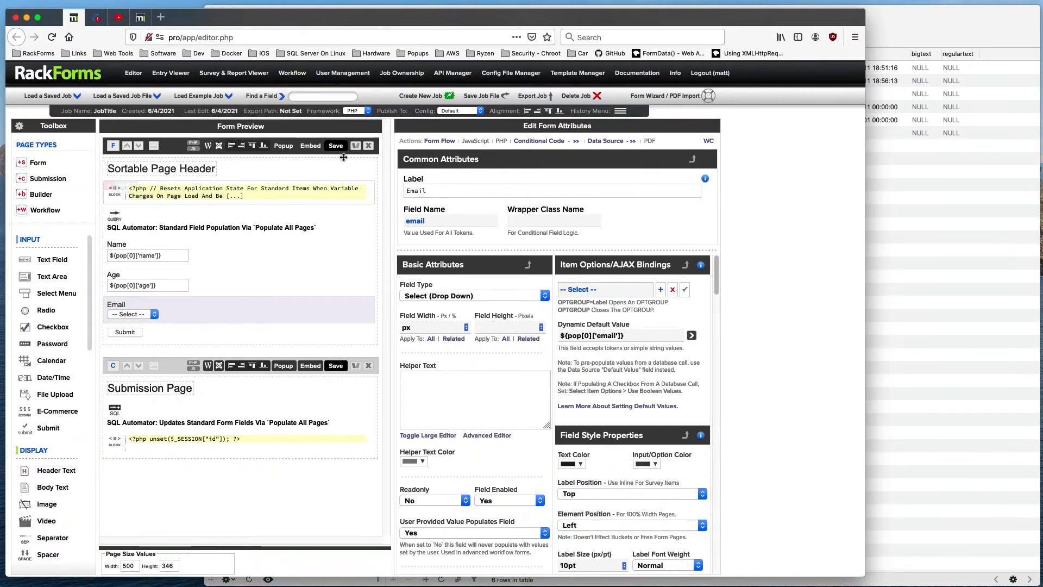
left_click(340, 147)
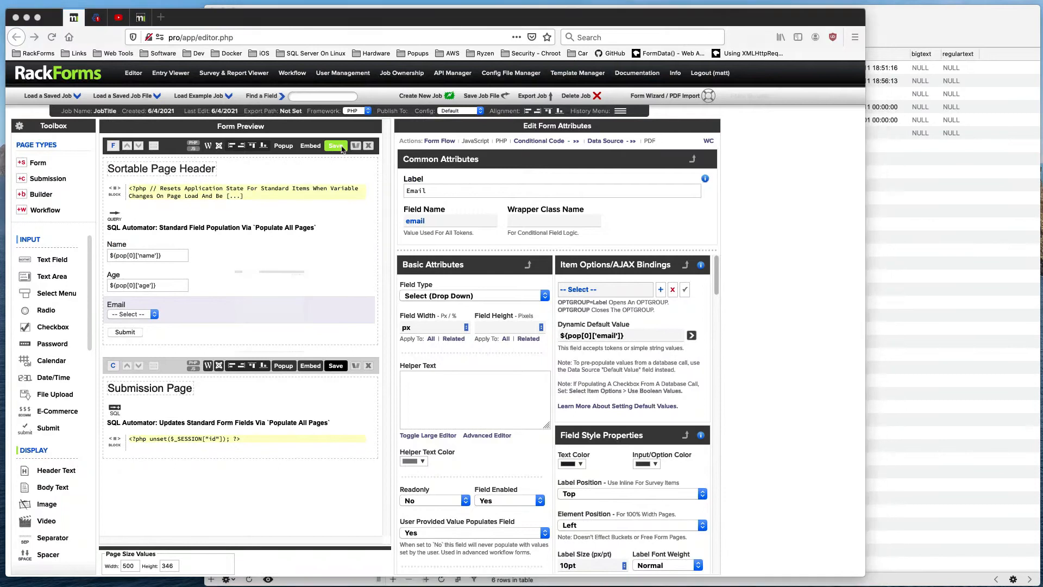
left_click_drag(520, 253, 751, 287)
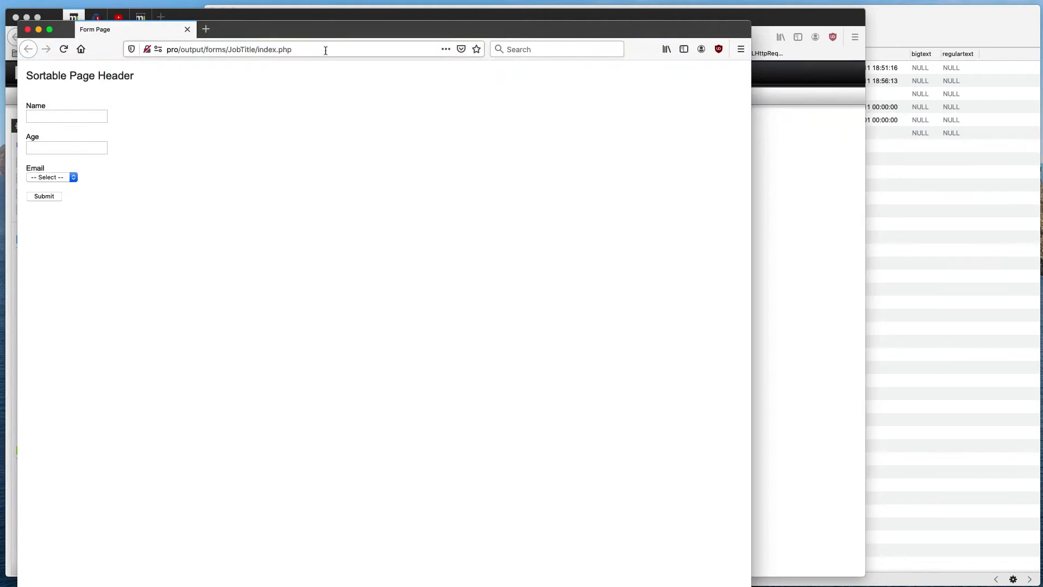
Check the New Value record's id in the database client and load the form preview with ?id=376 appended to its address.
left_click(350, 48)
left_click(351, 48)
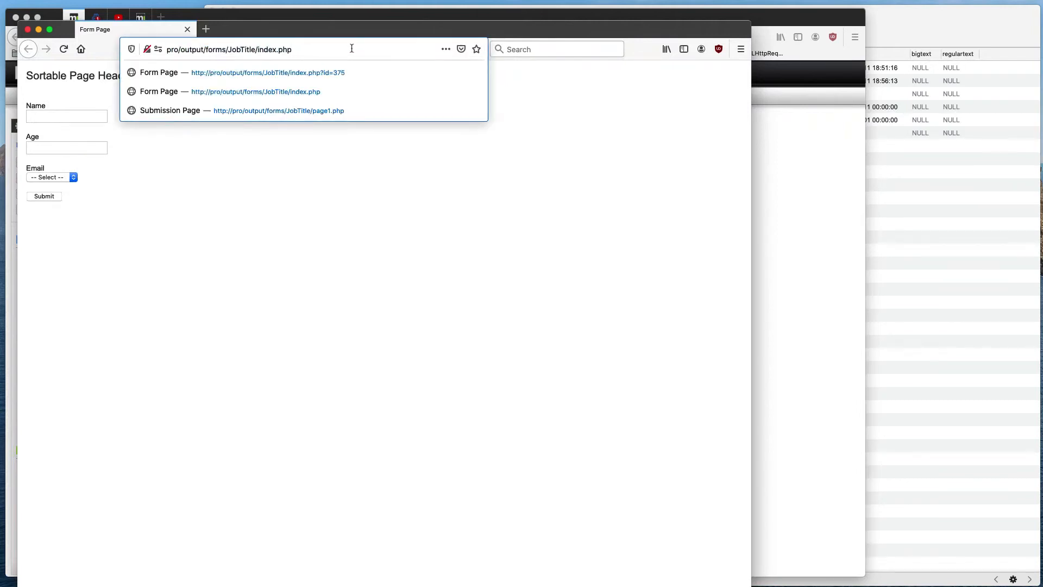
type("?id=")
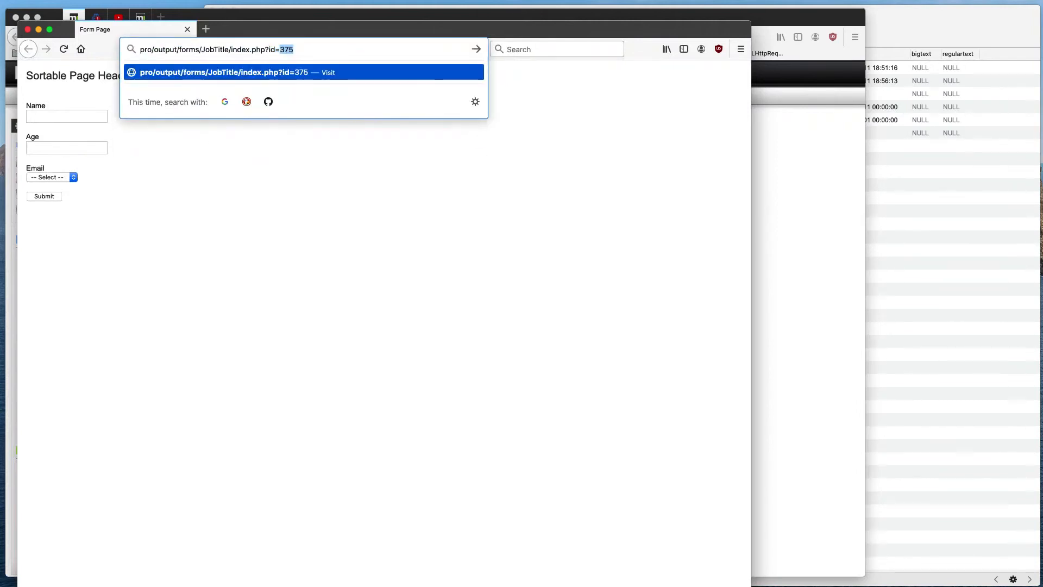
left_click(871, 24)
double_click(405, 134)
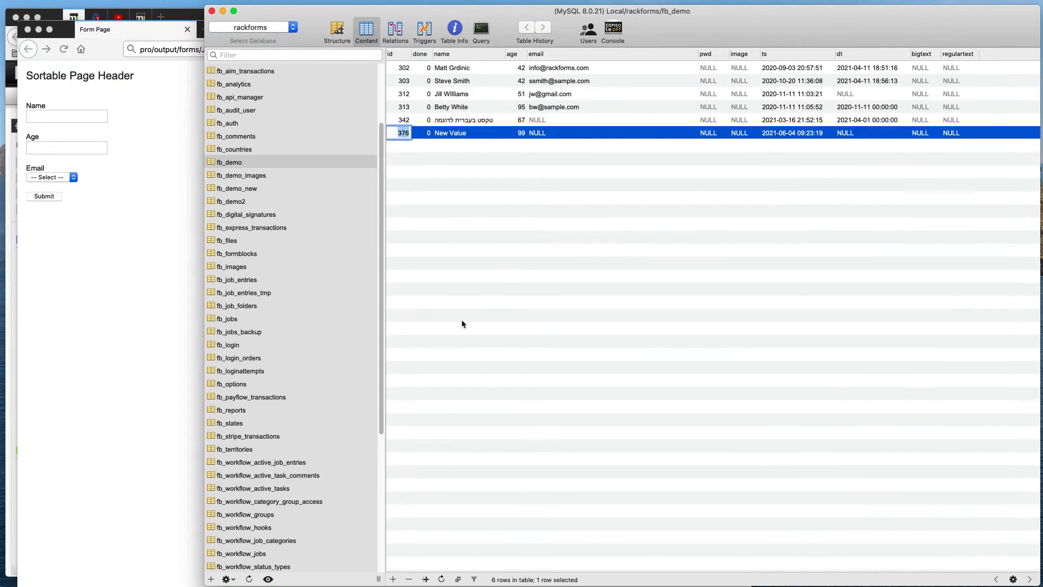
left_click(168, 156)
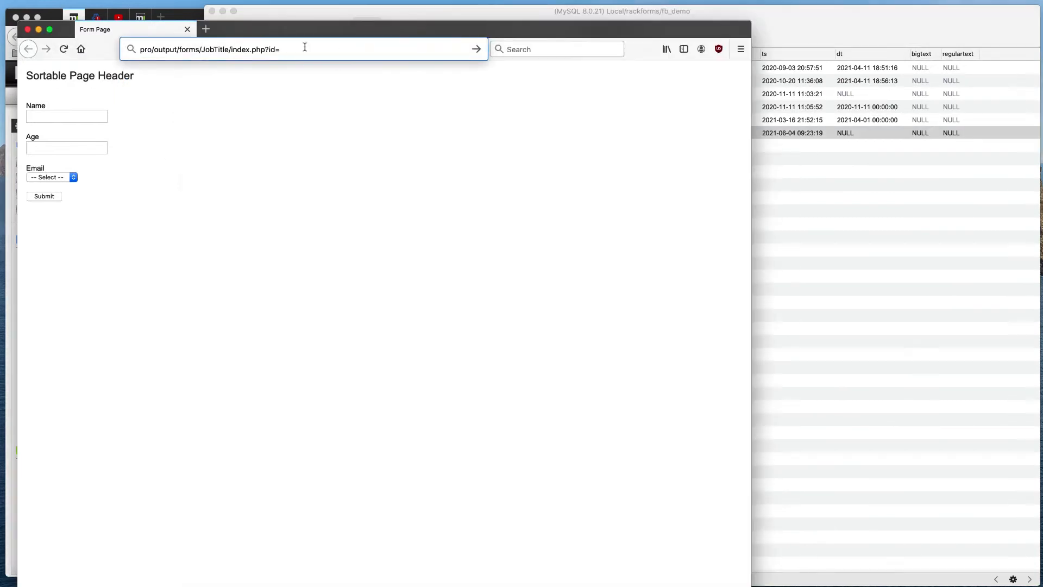
type("376")
key("Return")
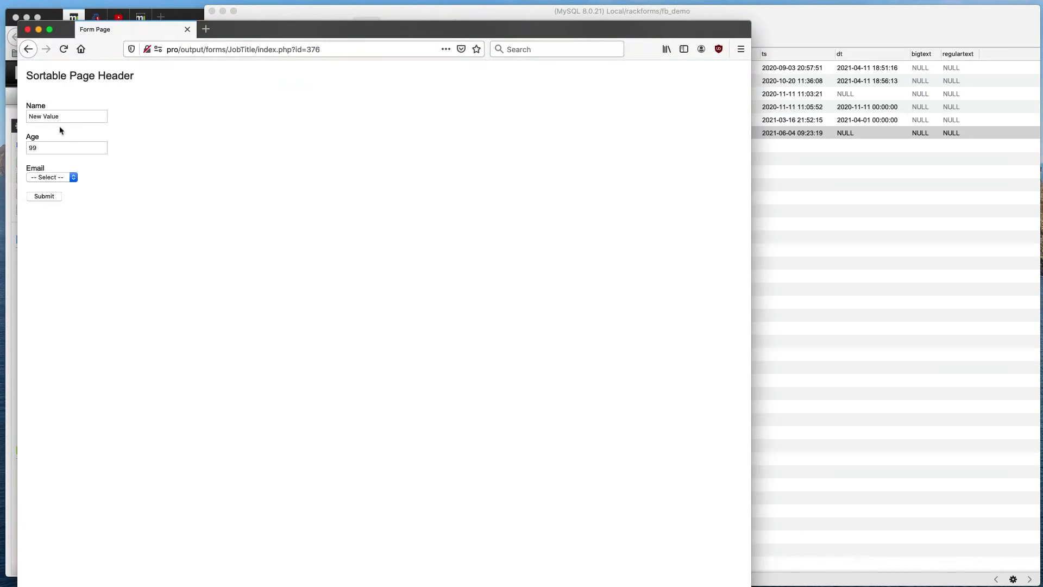
Change the age in the populated form to 21 and submit it.
left_click_drag(49, 144, 10, 144)
type("21")
left_click(46, 196)
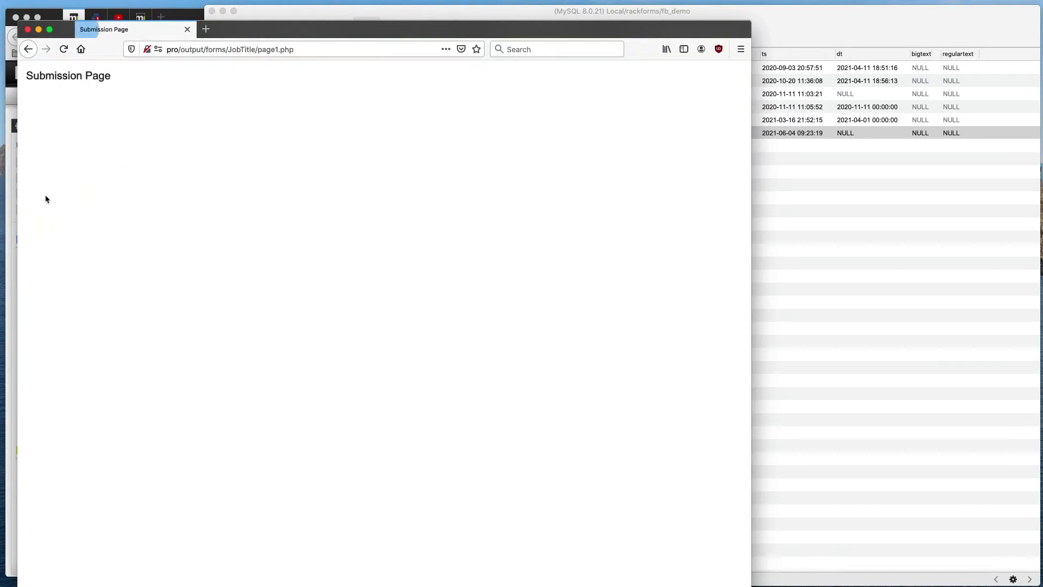
Check the New Value record's age in the database client's fb_demo table, and return to the RackForms editor.
left_click_drag(118, 76, 21, 65)
left_click_drag(221, 36, 155, 34)
left_click(693, 170)
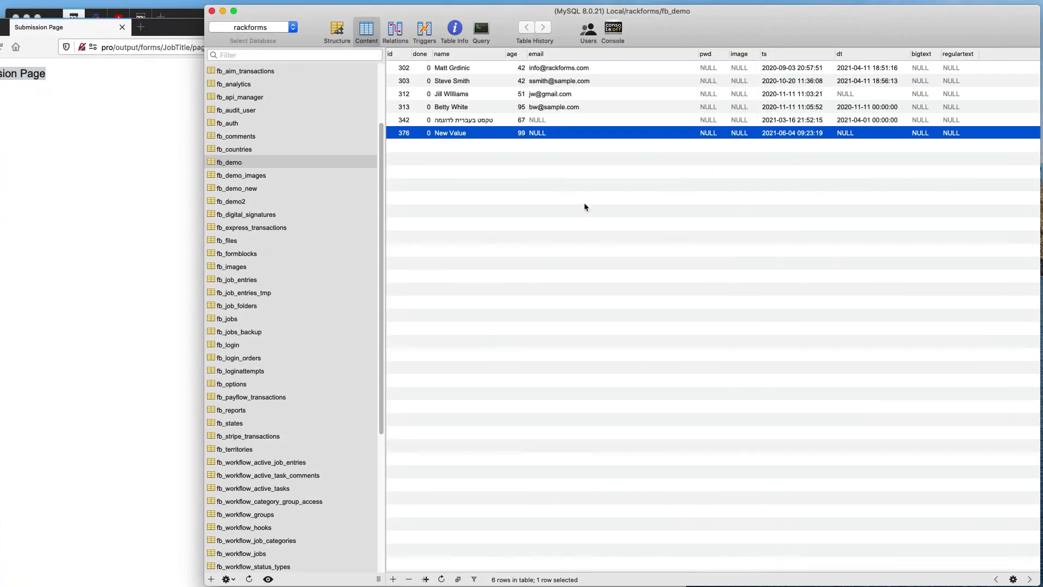
double_click(520, 133)
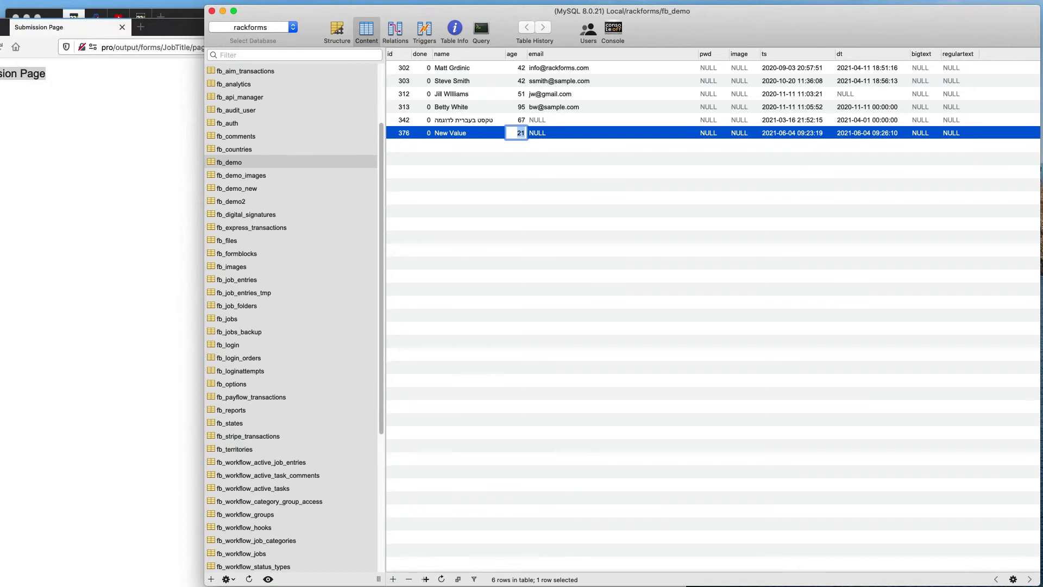
left_click(122, 27)
left_click(173, 27)
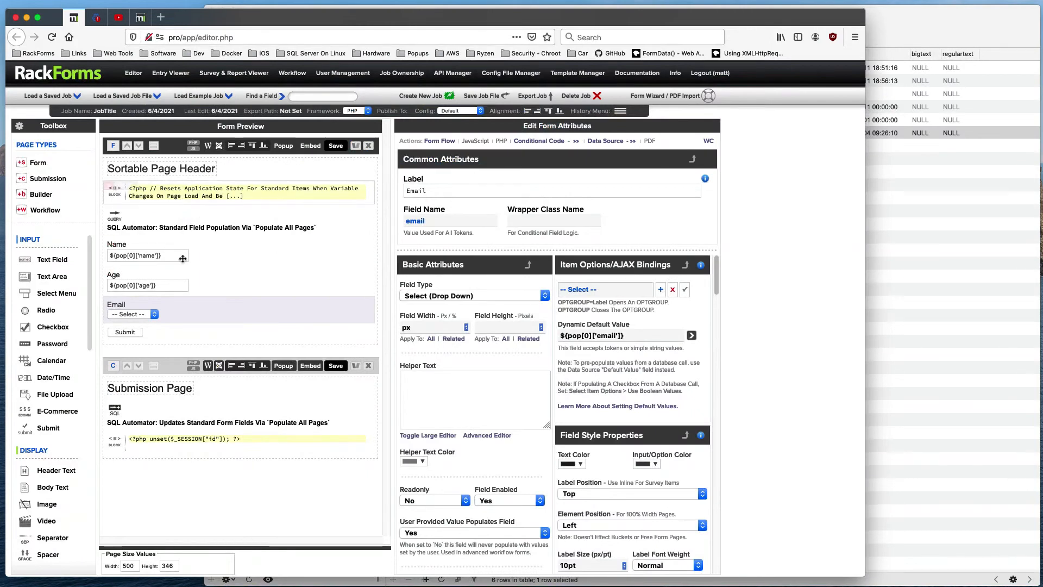
Examine the form page's session-reset code block and the query item that populates the fields.
left_click(222, 189)
scroll(673, 414, "down", 5)
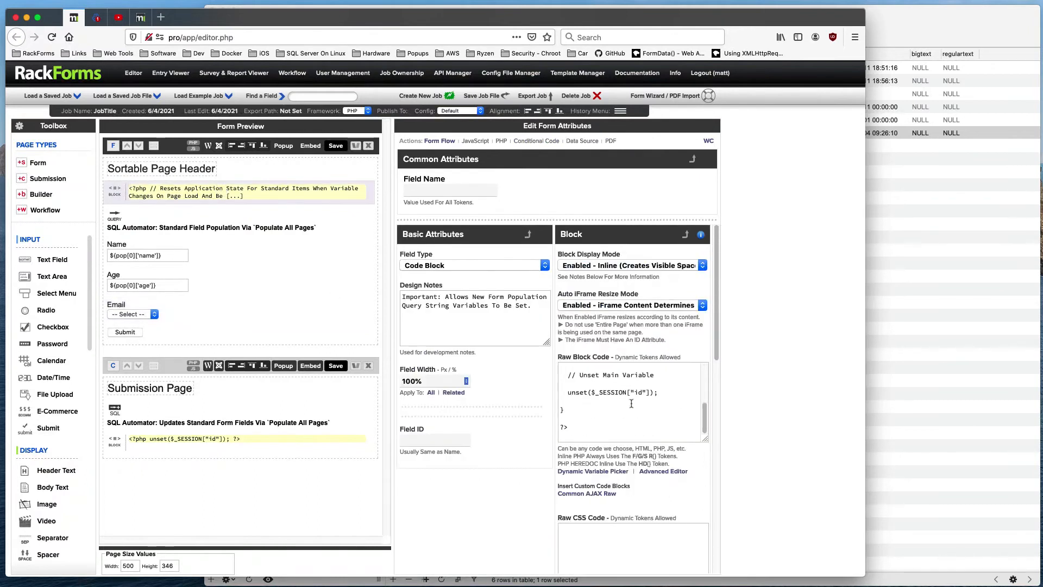
left_click(197, 213)
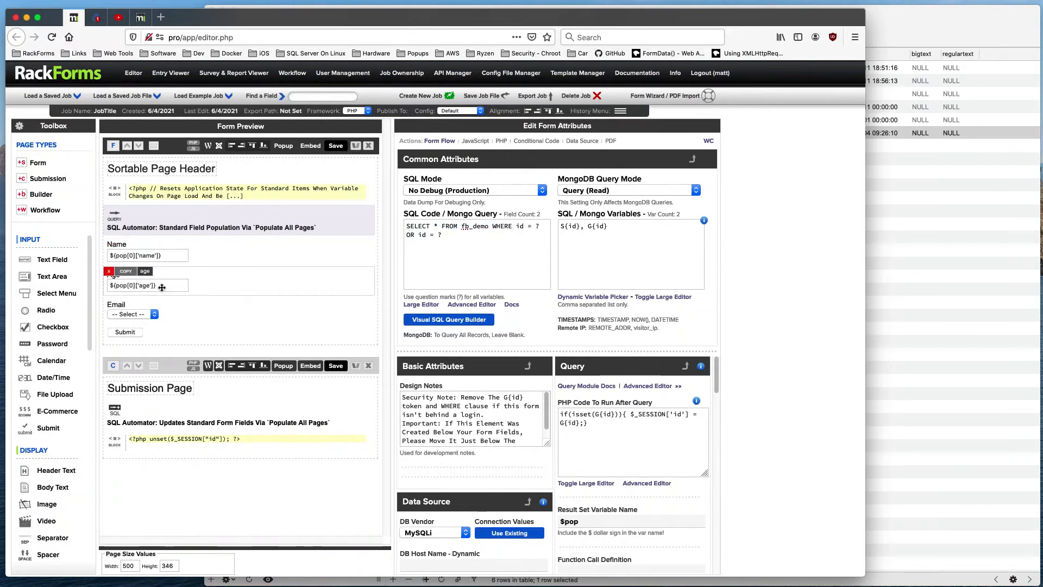
Review the Populate All Pages action in the SQL+ Automator and close its window.
left_click(239, 205)
right_click(239, 205)
left_click(326, 288)
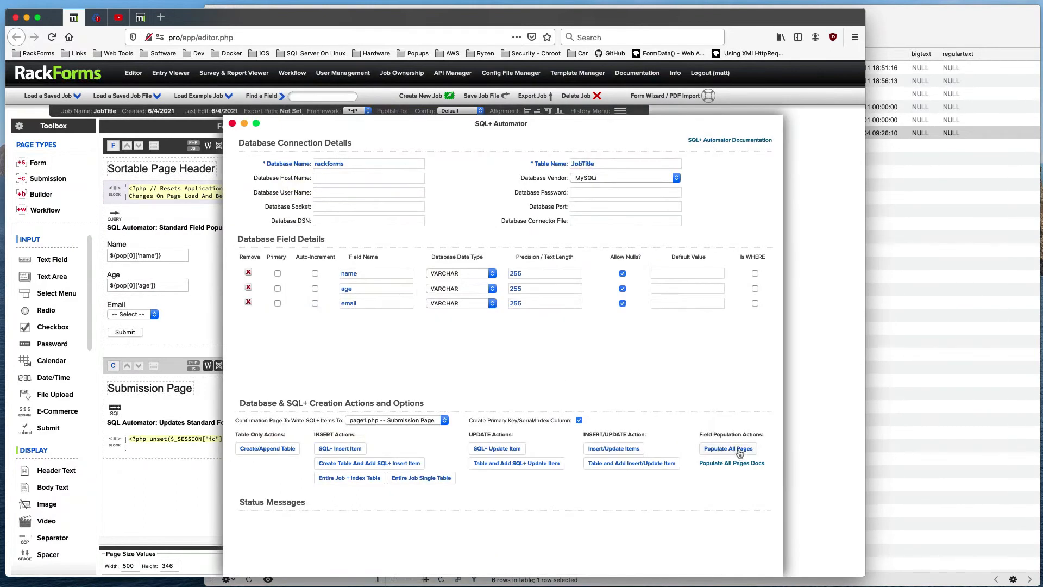
left_click(232, 124)
mouse_move(301, 255)
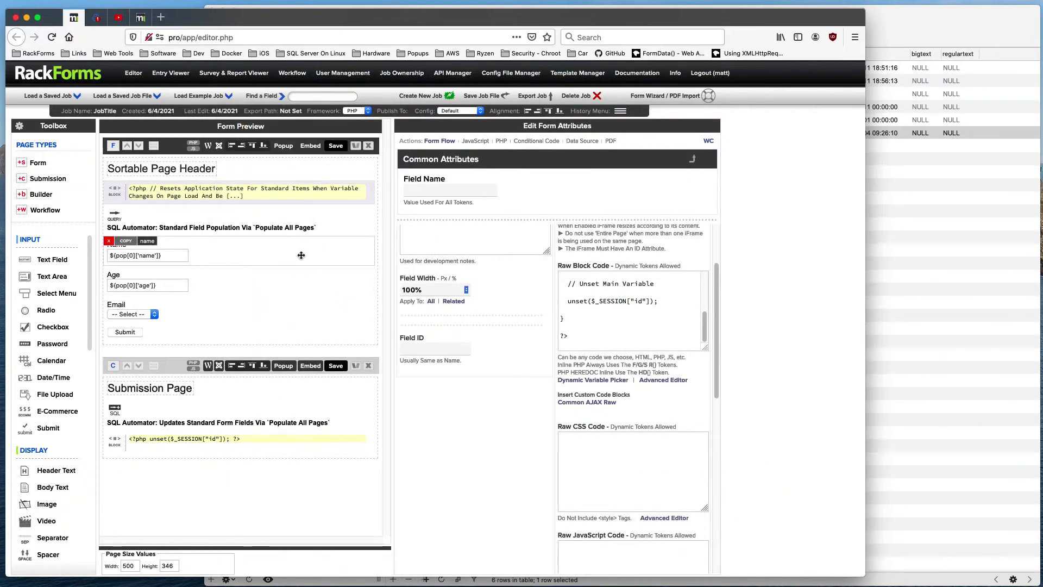
Save and preview the form page, load it with ?id=376 in its address, and close the preview.
left_click(336, 145)
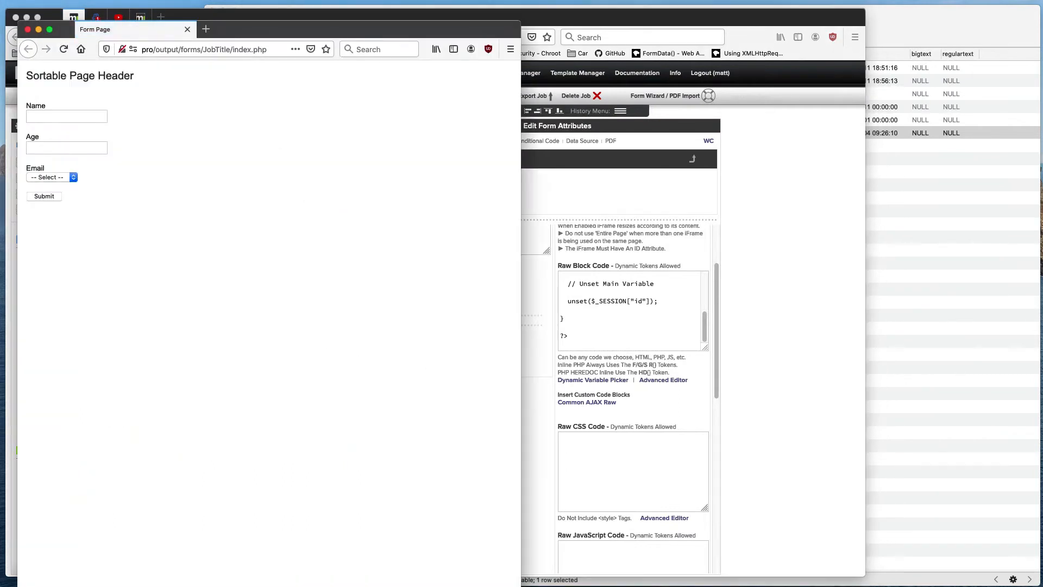
left_click(314, 52)
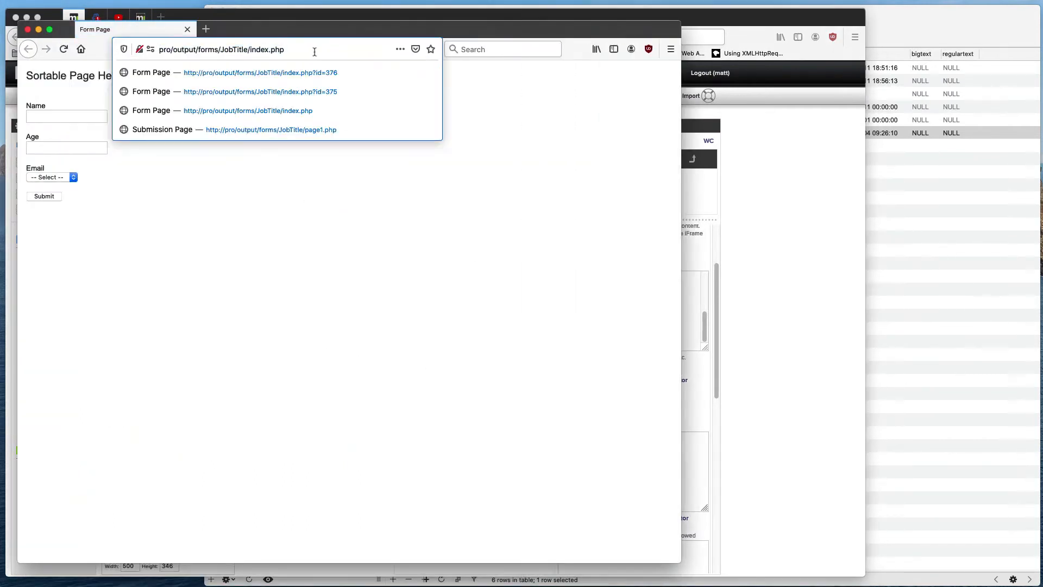
left_click(305, 73)
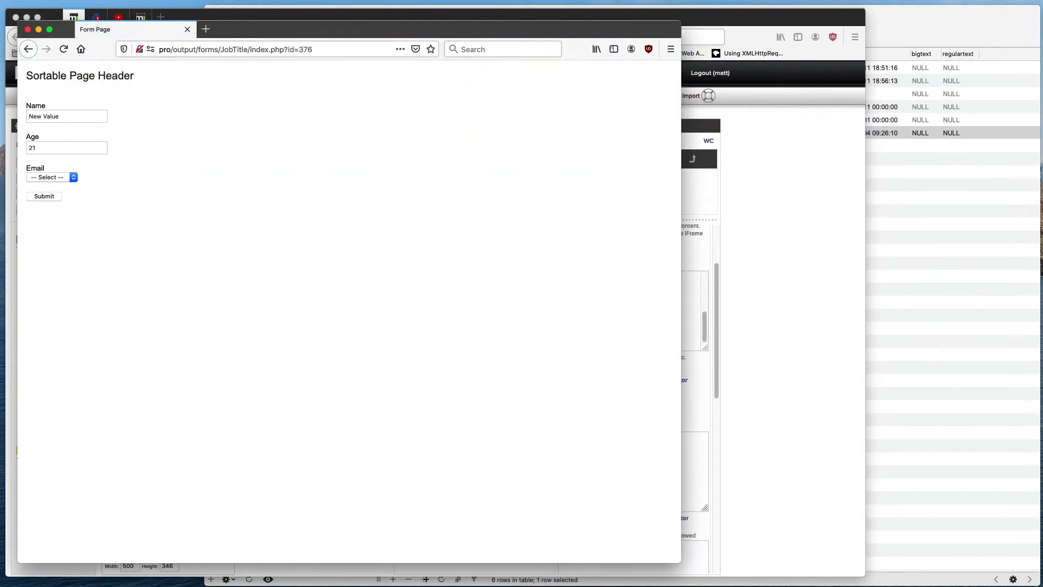
left_click(28, 30)
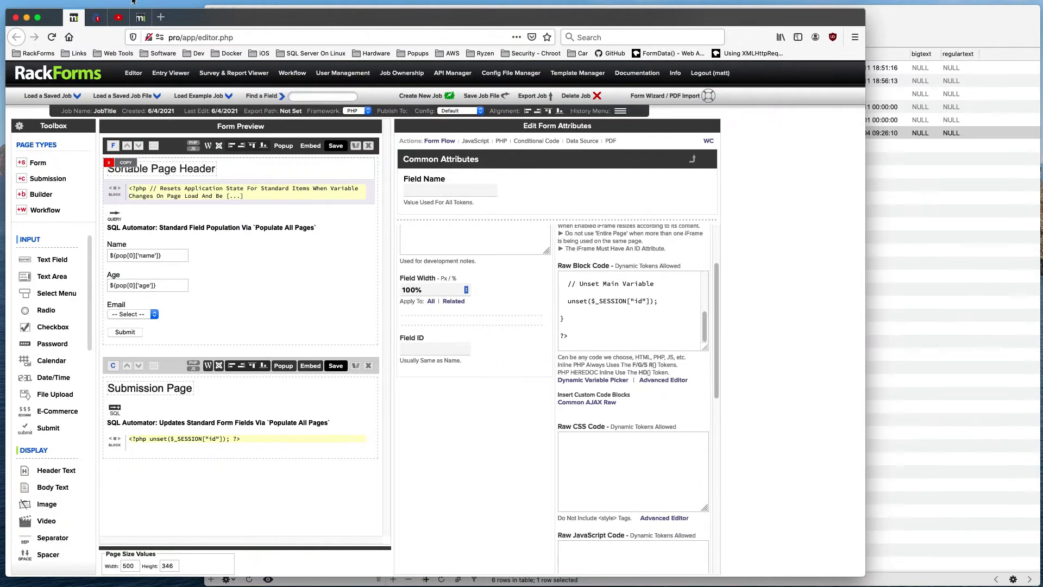
Add a Builder page to the job and move it above the form page.
left_click(177, 147)
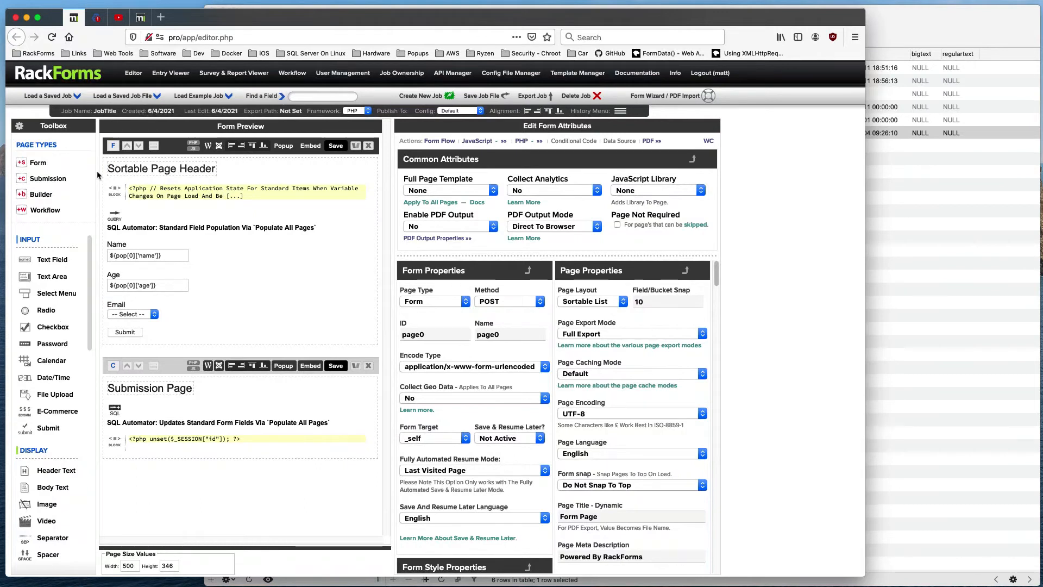
left_click(43, 194)
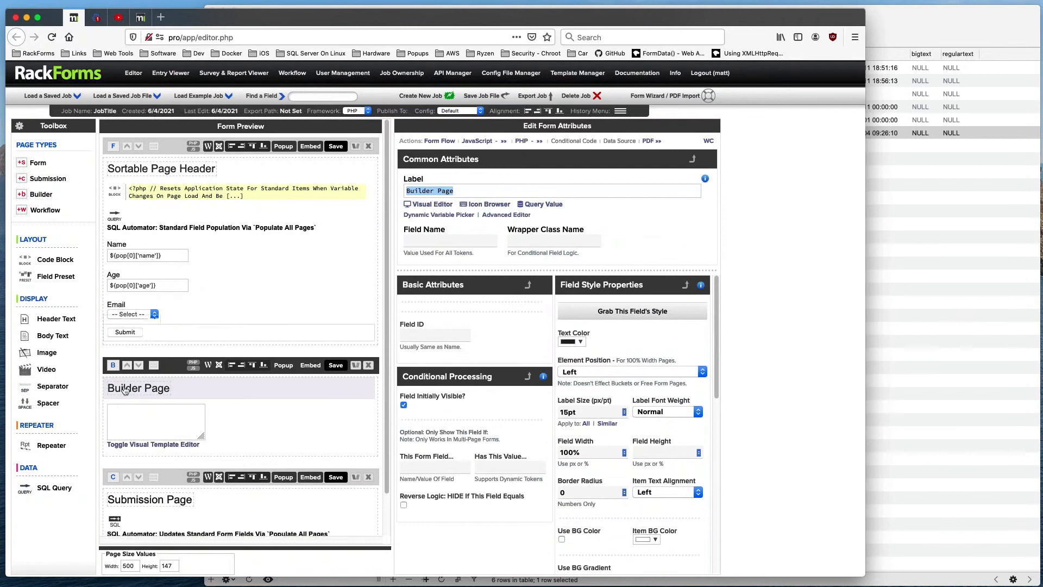
left_click_drag(124, 390, 176, 146)
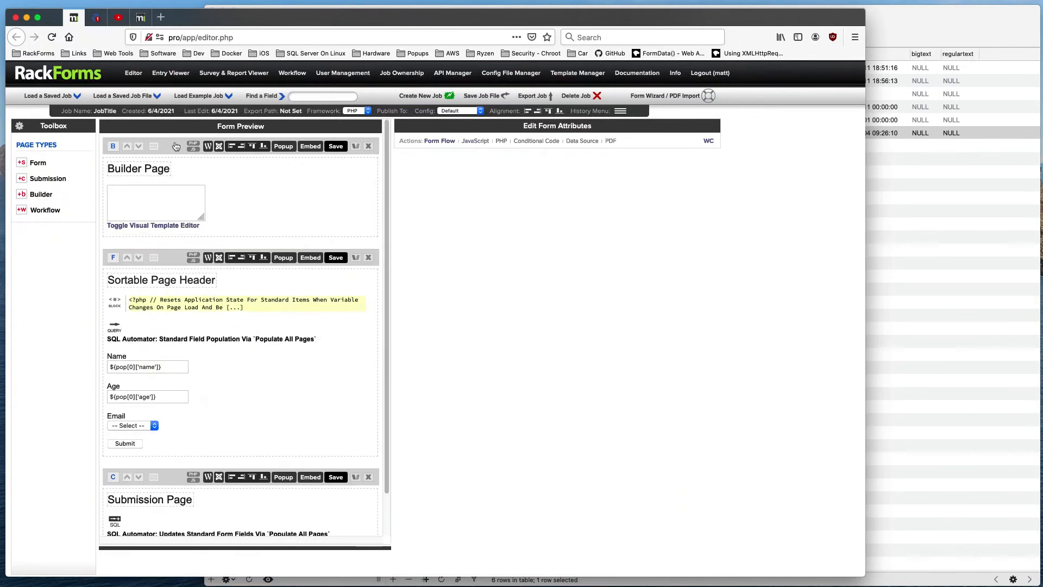
Set the builder page's repeater SQL to SELECT id, name, age FROM fb_demo and generate a basic horizontal template.
left_click(231, 208)
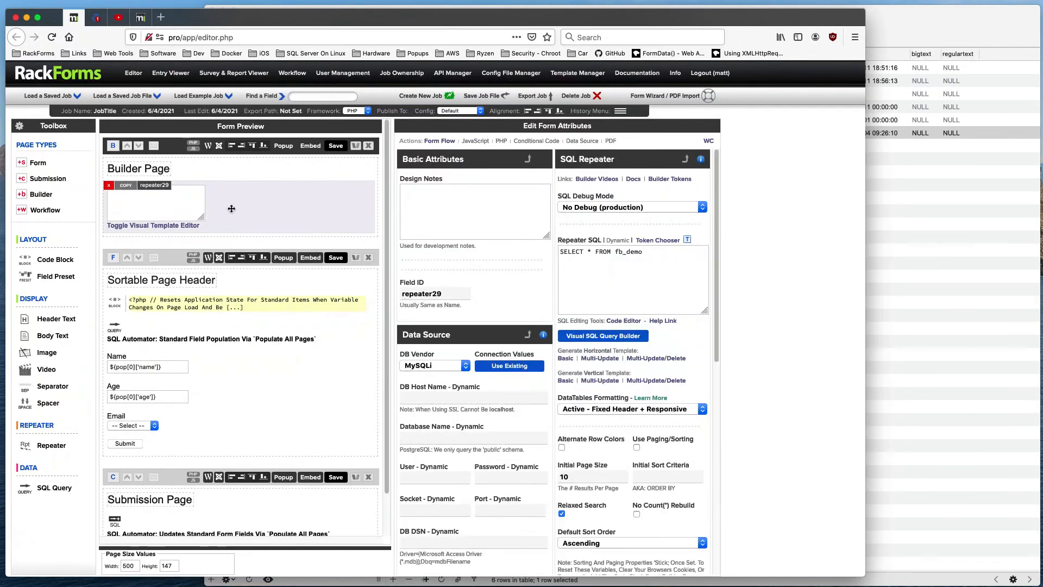
left_click(589, 251)
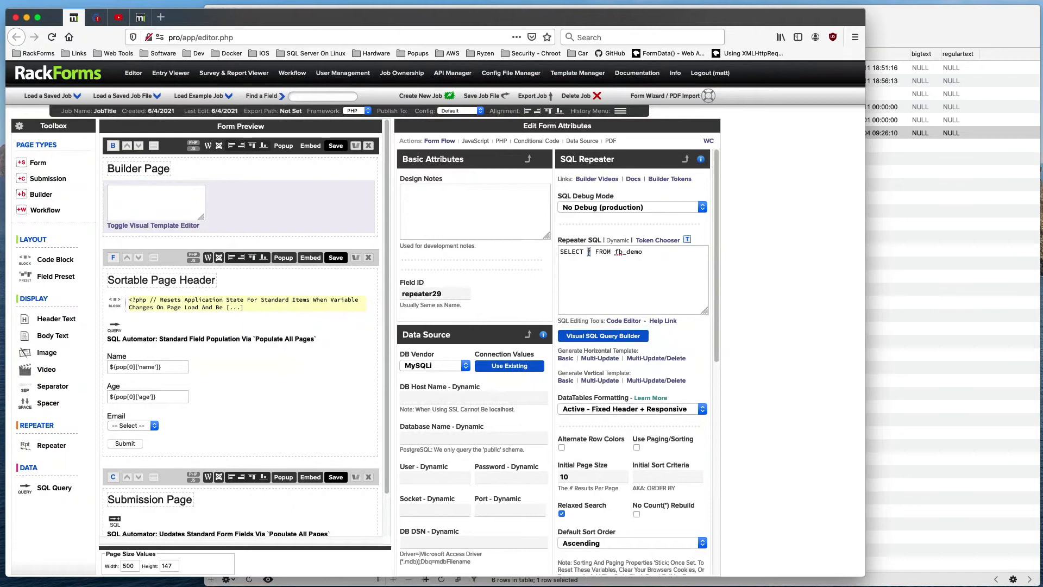
key("BackSpace")
type("id, name, age")
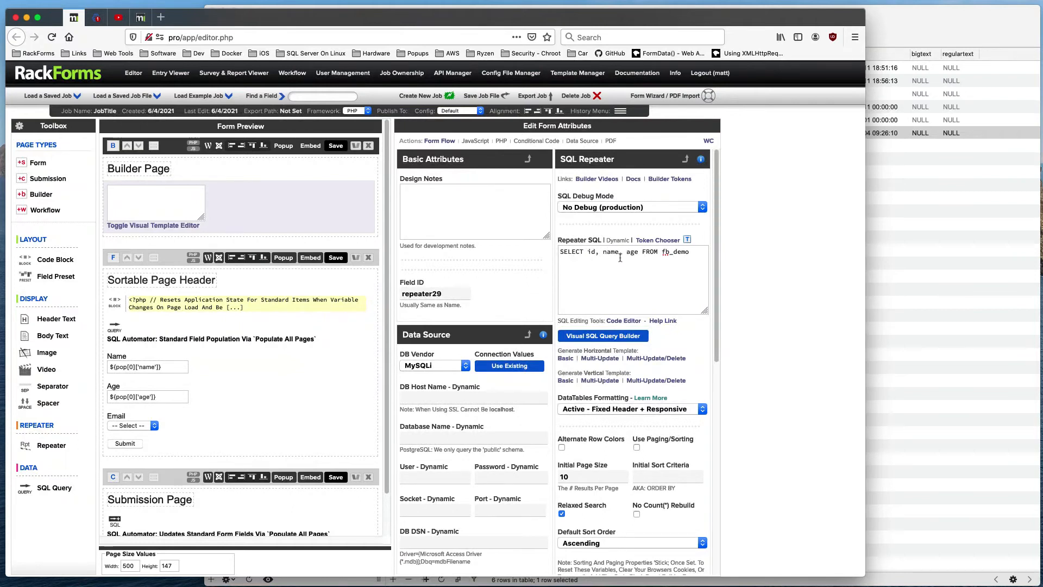
left_click_drag(661, 251, 690, 252)
left_click(568, 360)
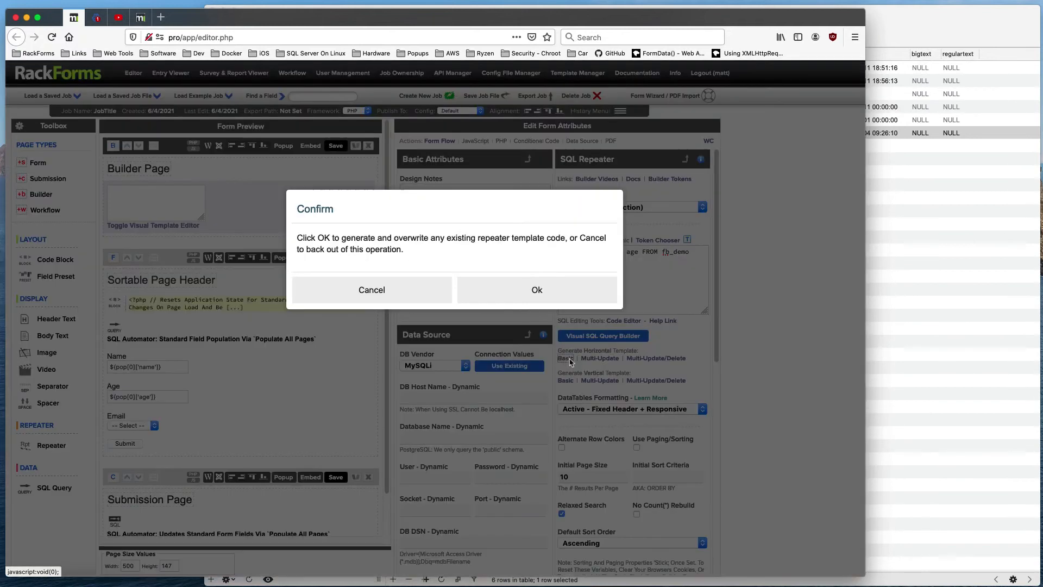
left_click(537, 280)
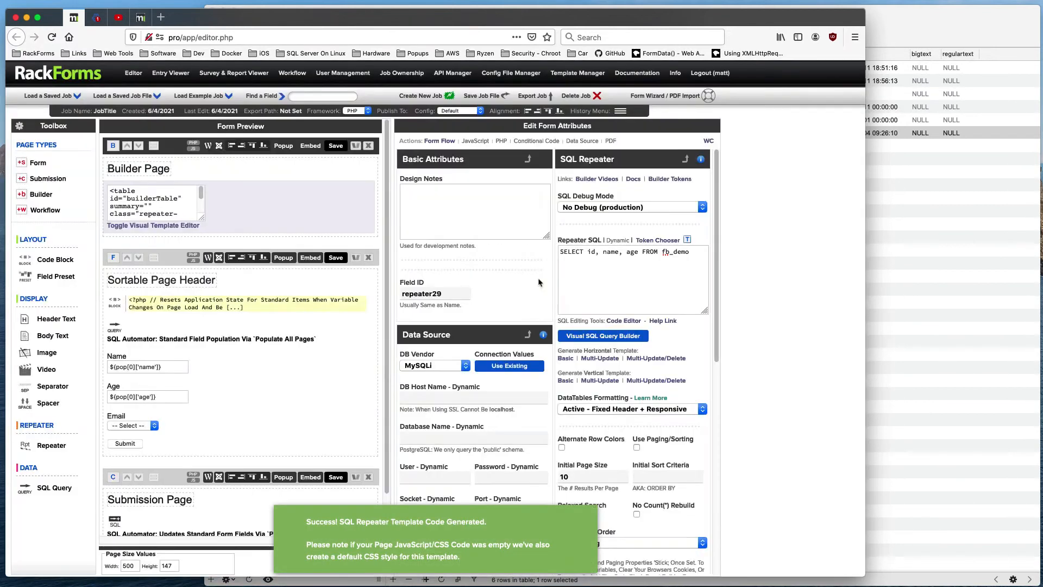
Look over all fb_demo records in the database client and return to the RackForms editor.
left_click(948, 240)
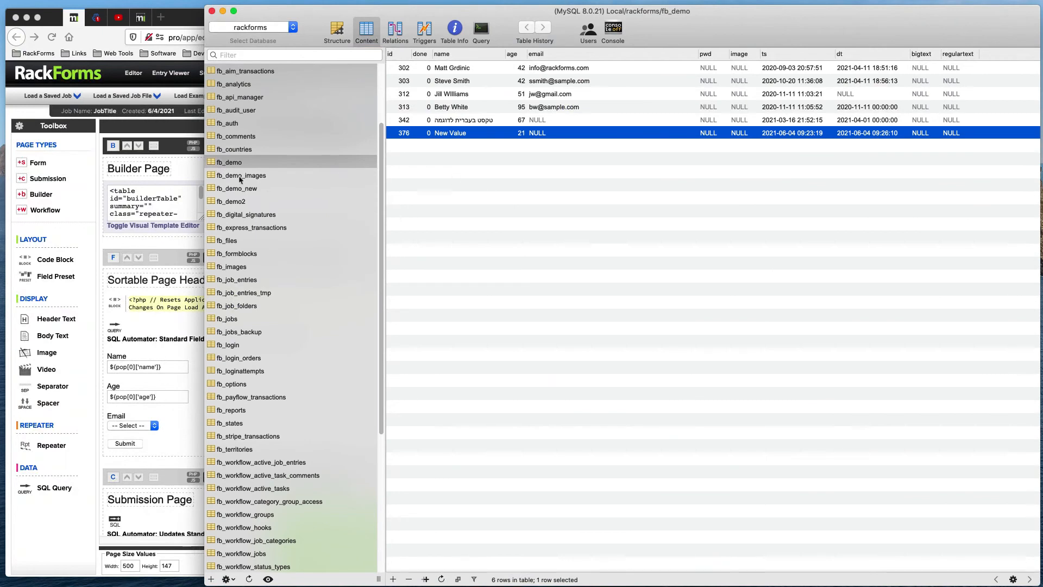
left_click(394, 68, "shift")
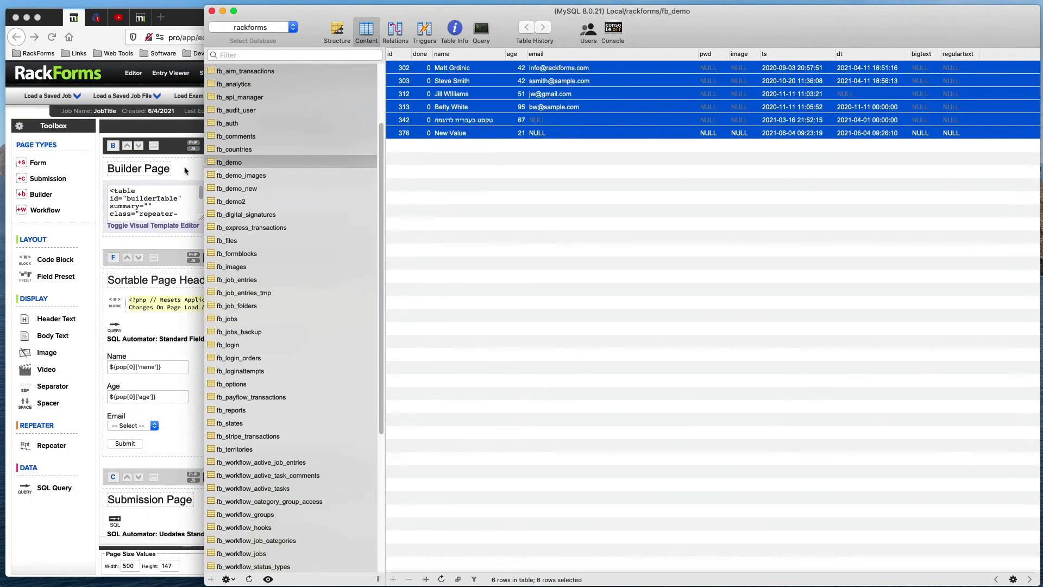
left_click(183, 174)
Save the Builder Page, check its record table in the preview, and close the preview.
left_click(337, 149)
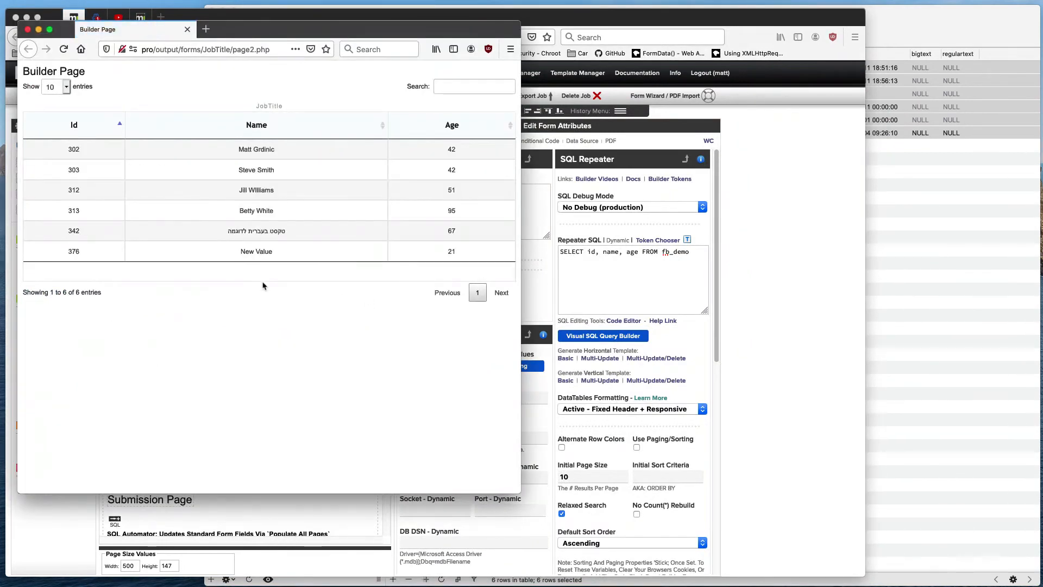
left_click_drag(521, 493, 470, 482)
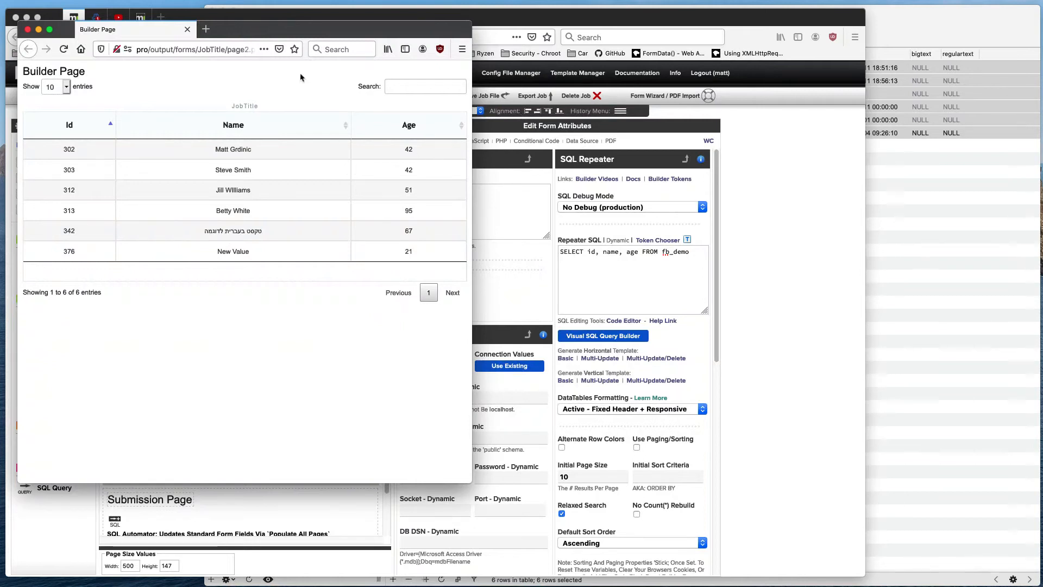
left_click_drag(290, 30, 308, 41)
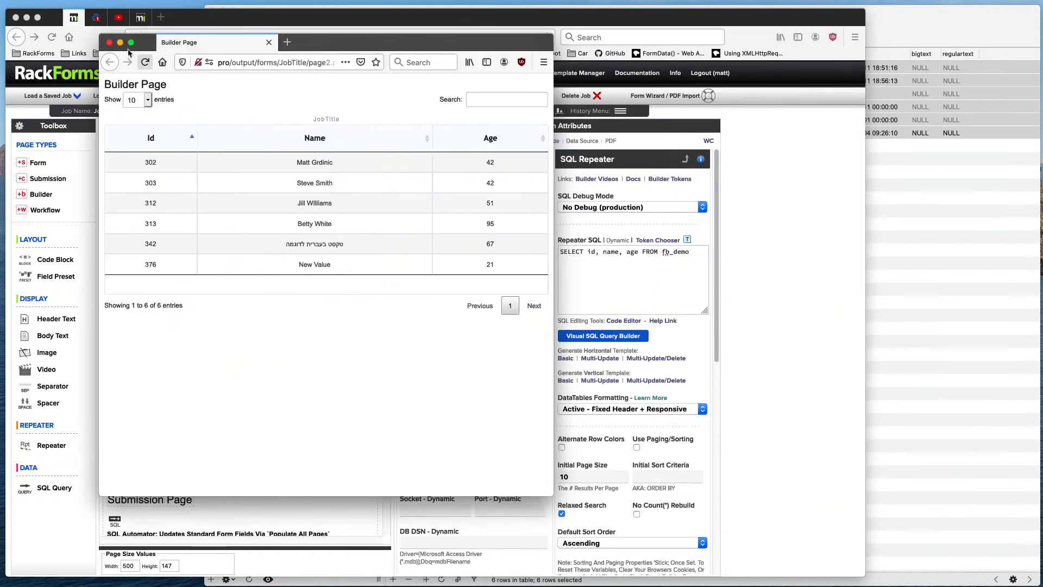
left_click(108, 42)
Insert a column headed Update after Age in the repeater's visual template, and save and preview the page.
left_click(182, 226)
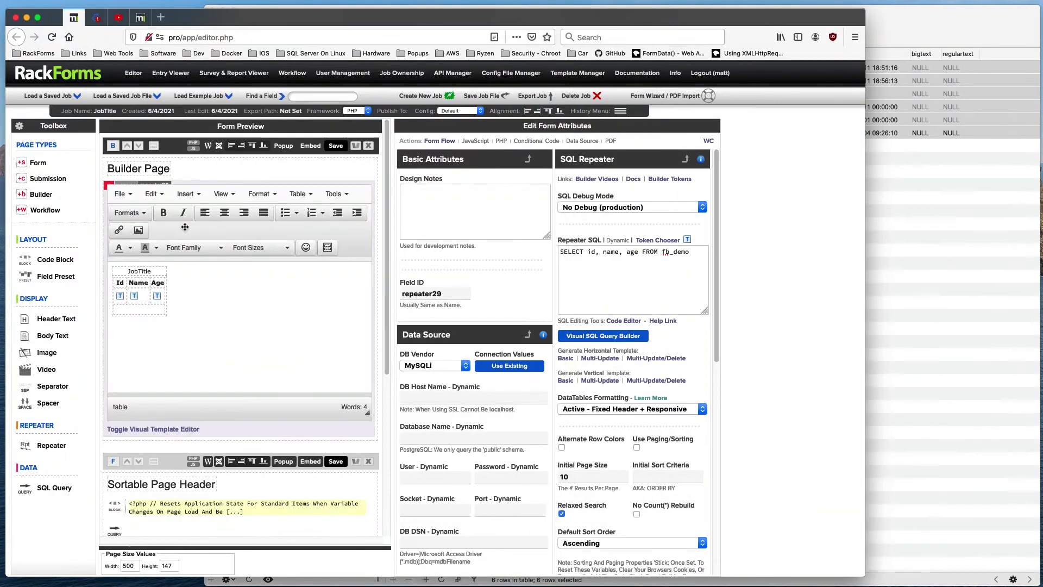
right_click(161, 282)
mouse_move(224, 385)
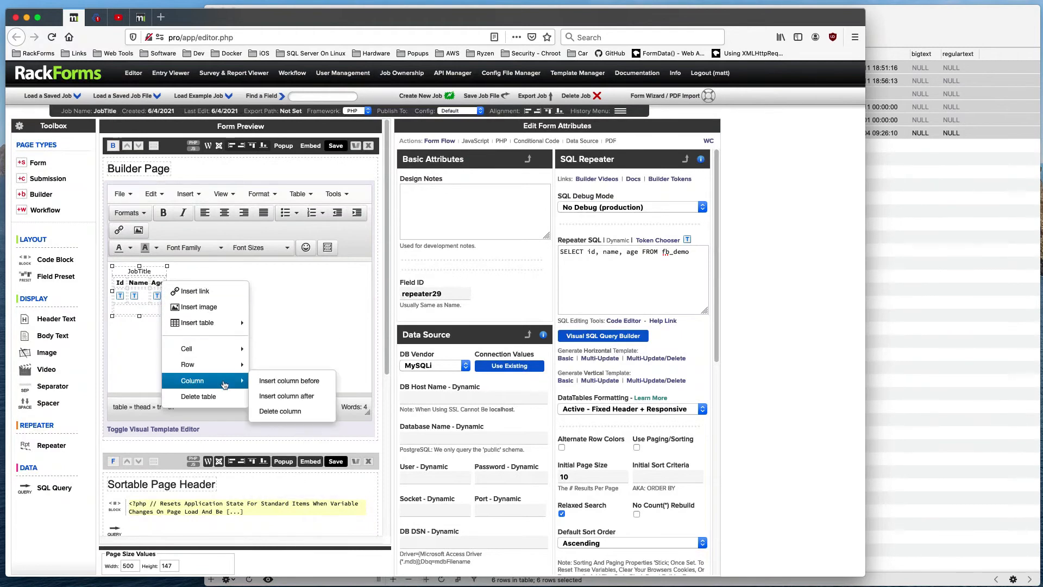
left_click(286, 395)
type("Update")
left_click(180, 293)
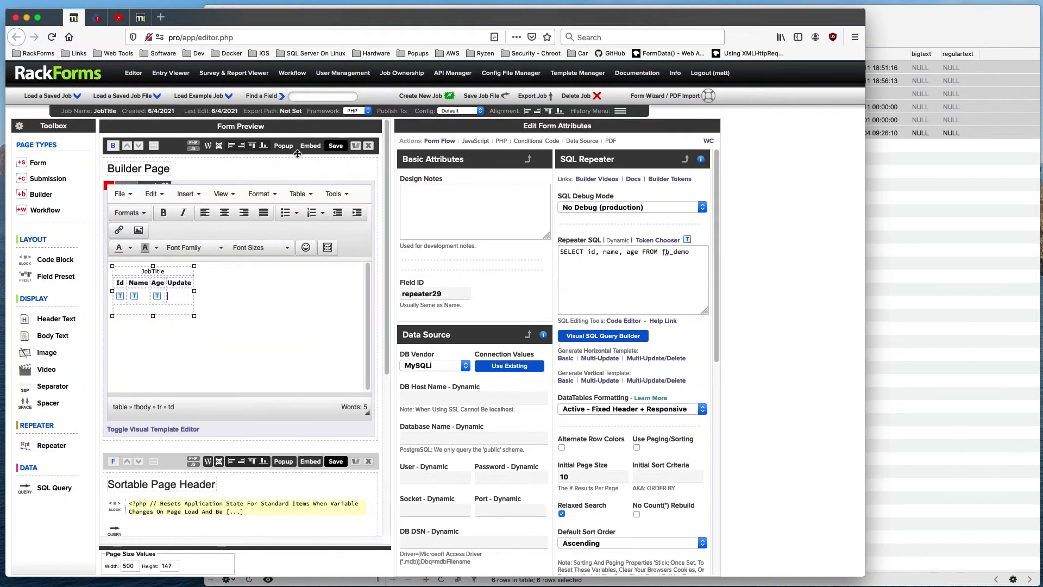
left_click(337, 147)
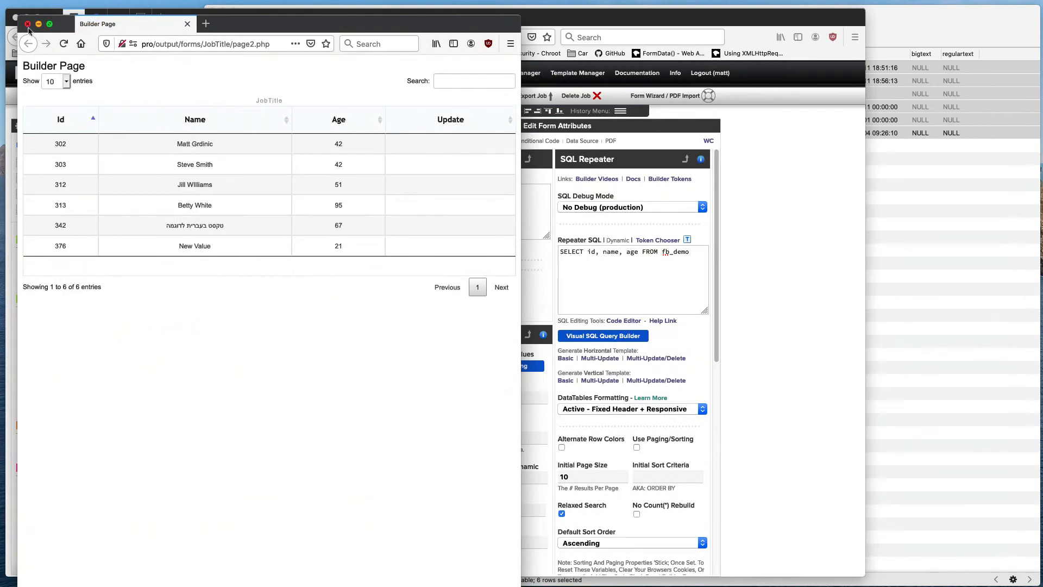
left_click(27, 24)
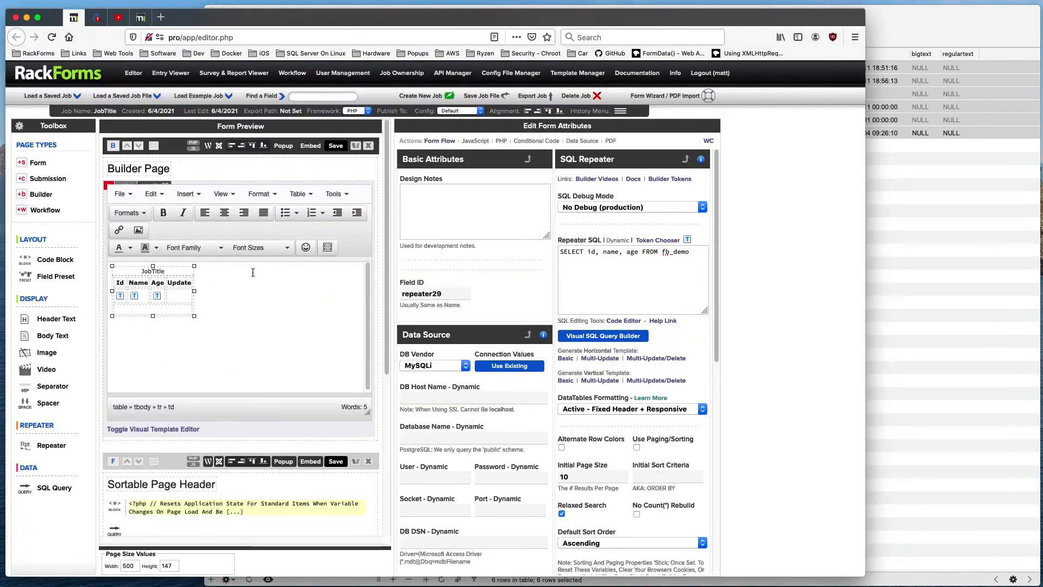
Read through the built-in variables in the Builder Tokens documentation and close it.
left_click(665, 181)
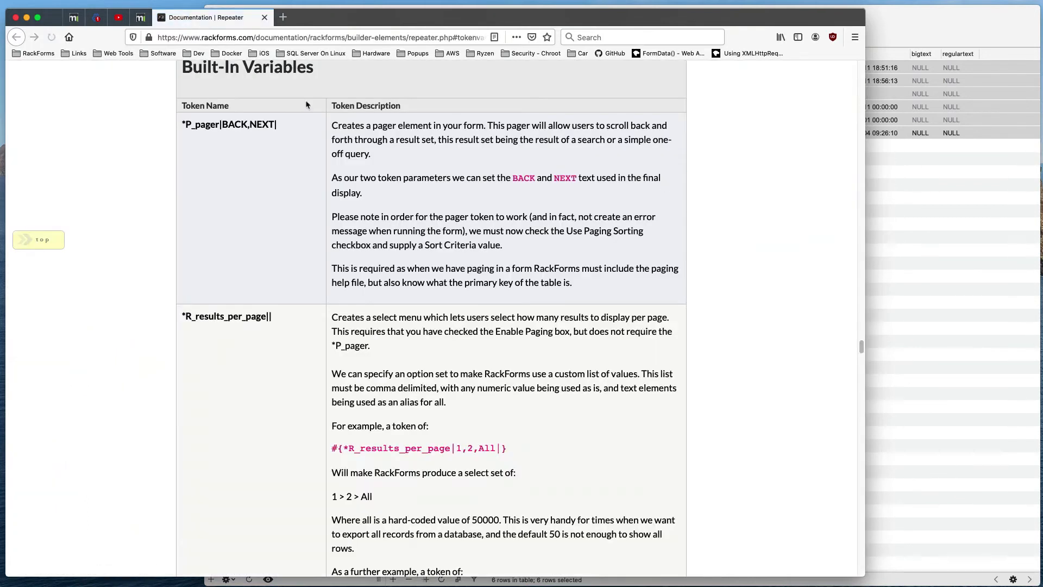
scroll(333, 157, "down", 10)
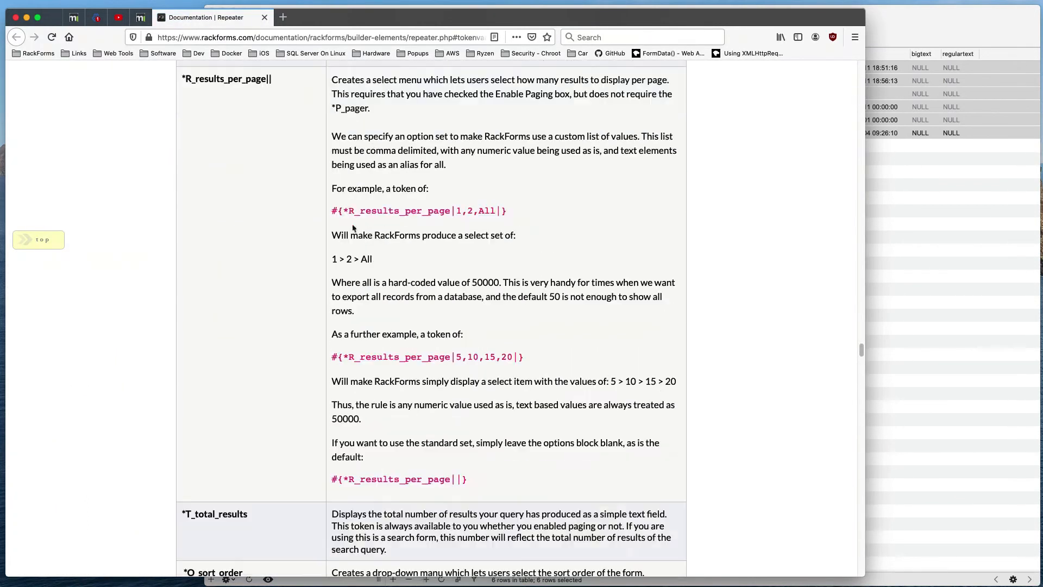
scroll(349, 239, "down", 2)
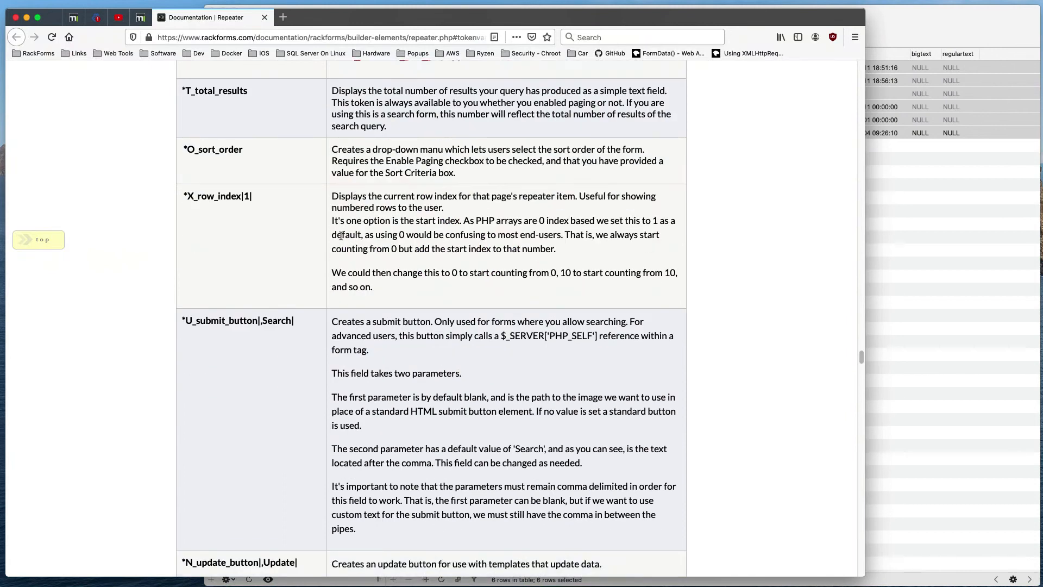
scroll(340, 246, "down", 5)
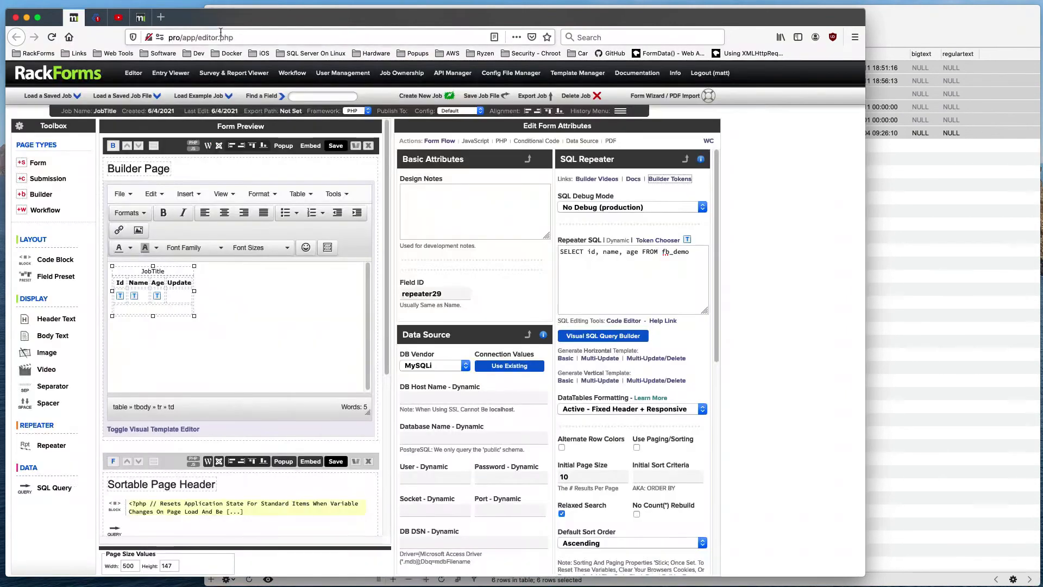
left_click(264, 17)
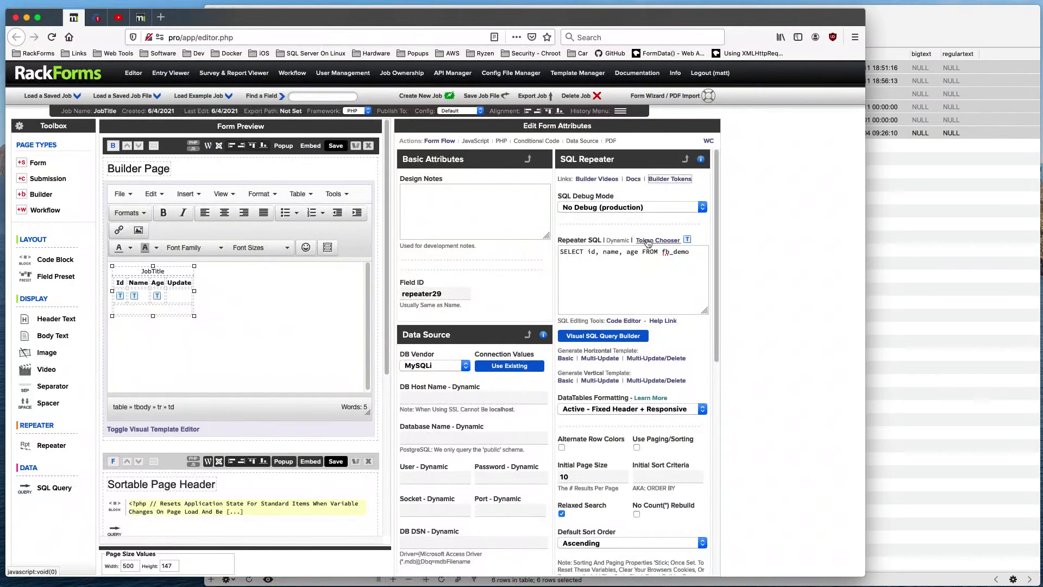
Insert the id field's Link token into the cell below the Update heading.
left_click(652, 240)
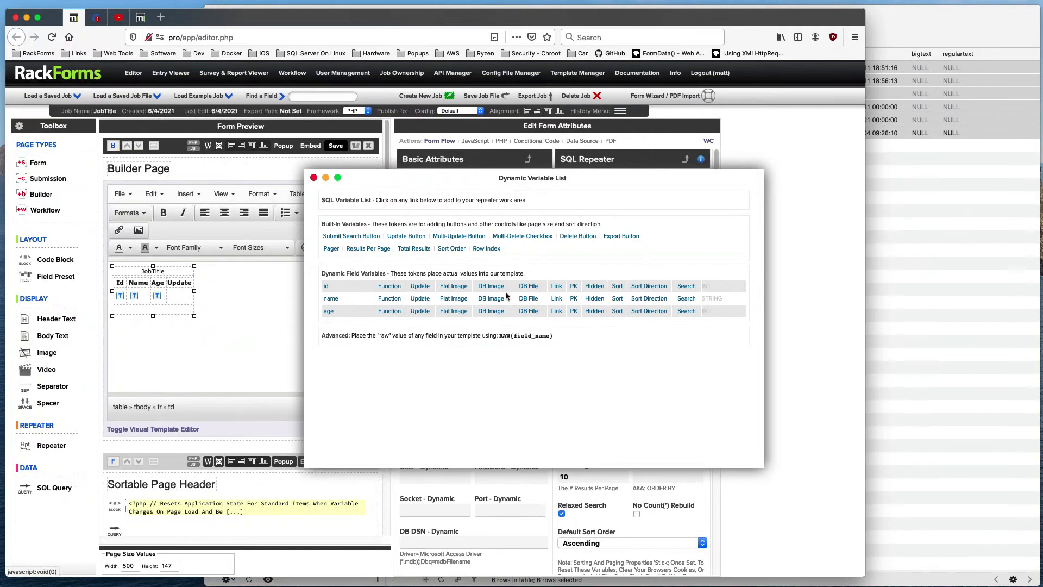
left_click(179, 296)
left_click(557, 286)
left_click(313, 177)
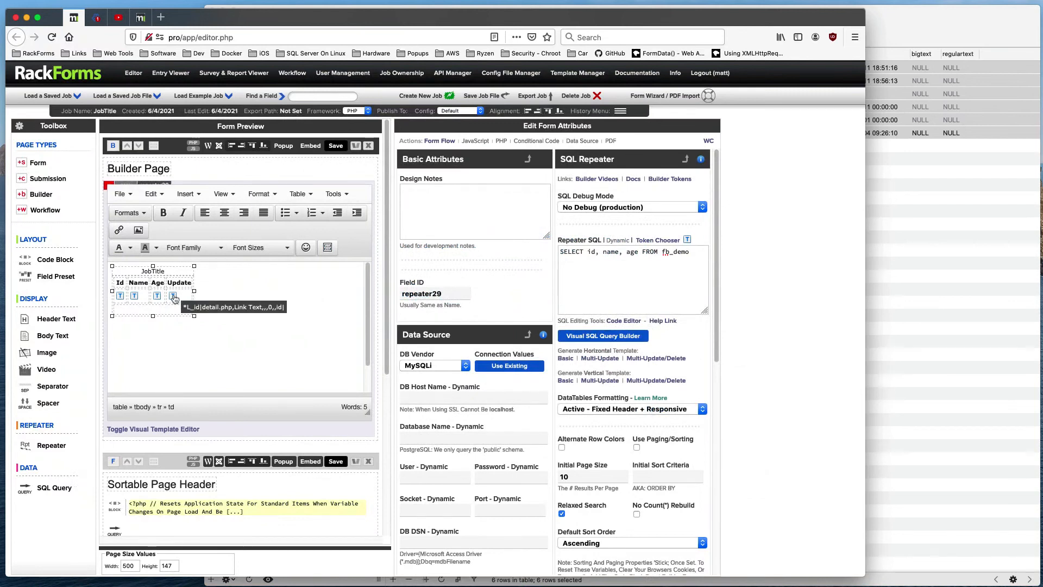
Review the id field's Link option in the token chooser, and save and preview the Builder Page.
left_click(663, 242)
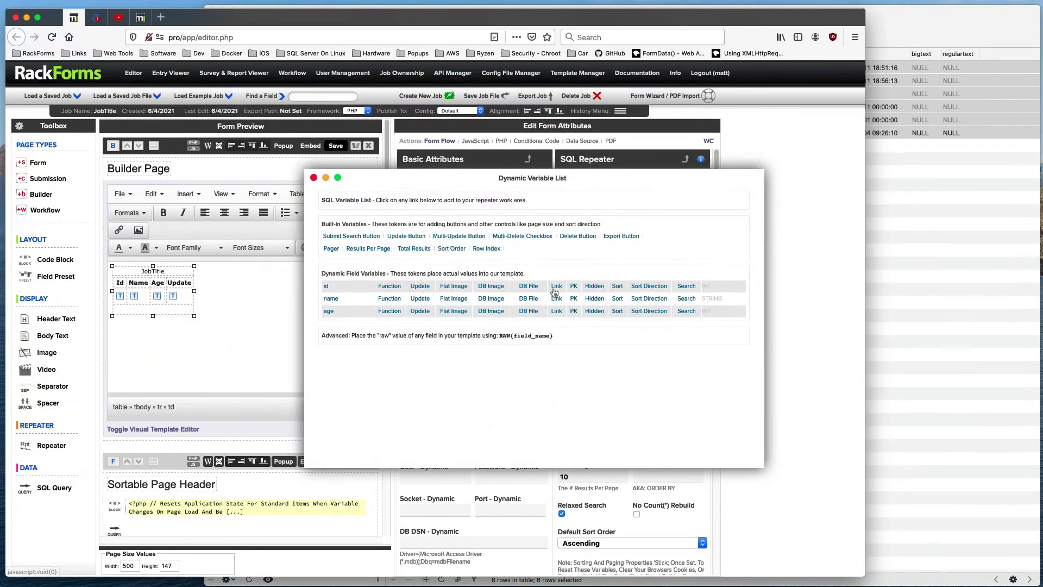
left_click(313, 177)
scroll(299, 446, "down", 5)
left_click(335, 316)
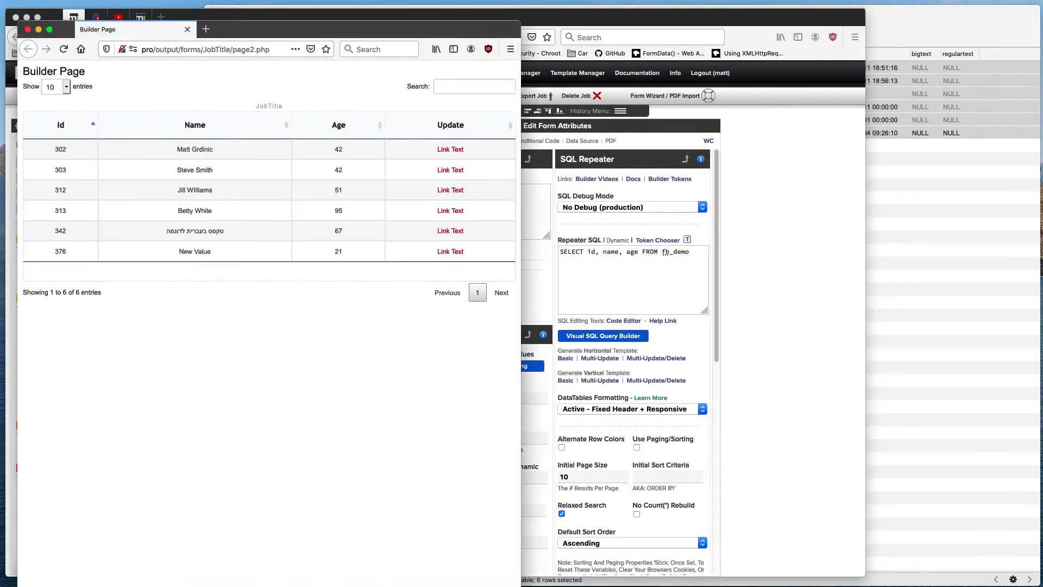
Recheck the Builder Page preview, then save and preview the Form Page in a wider window.
left_click(28, 30)
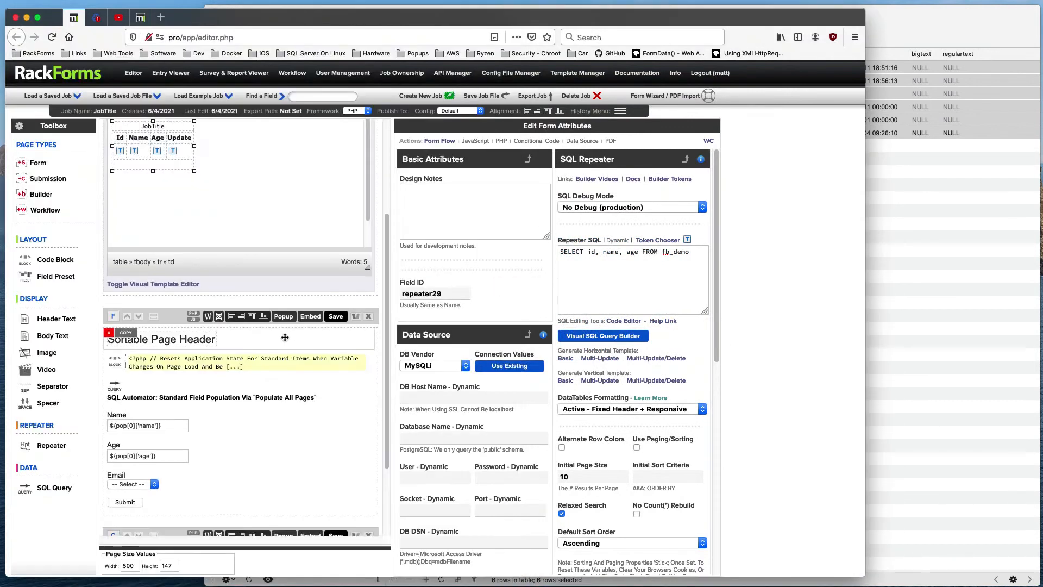
left_click(335, 213)
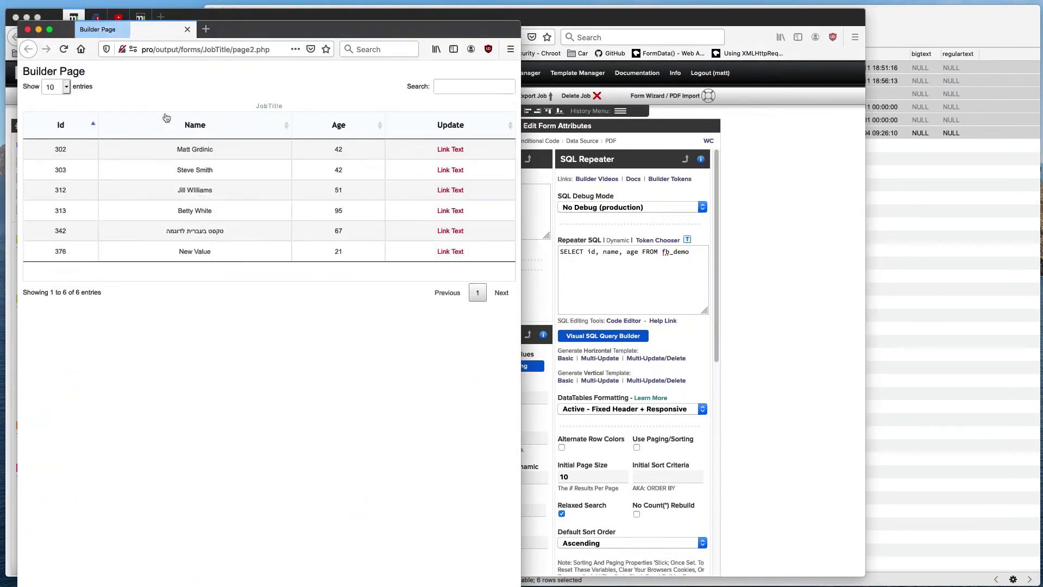
left_click(28, 32)
left_click(168, 210)
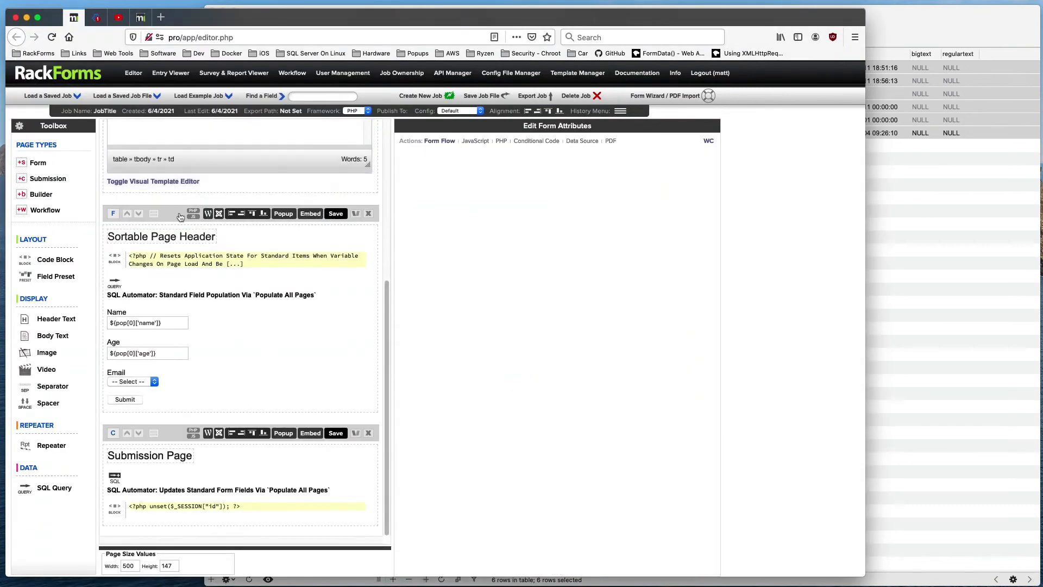
left_click(334, 213)
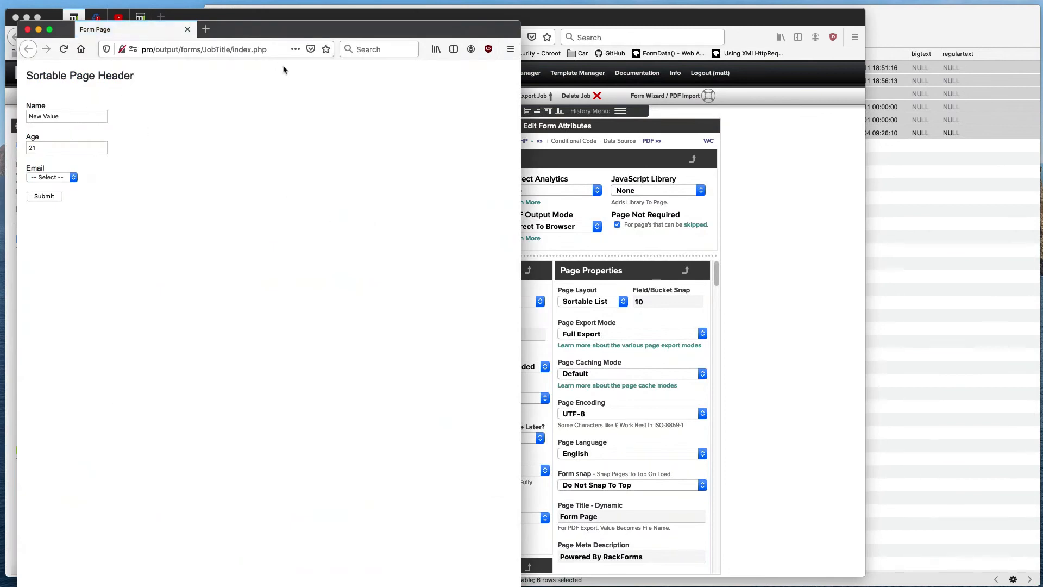
left_click_drag(520, 271, 690, 272)
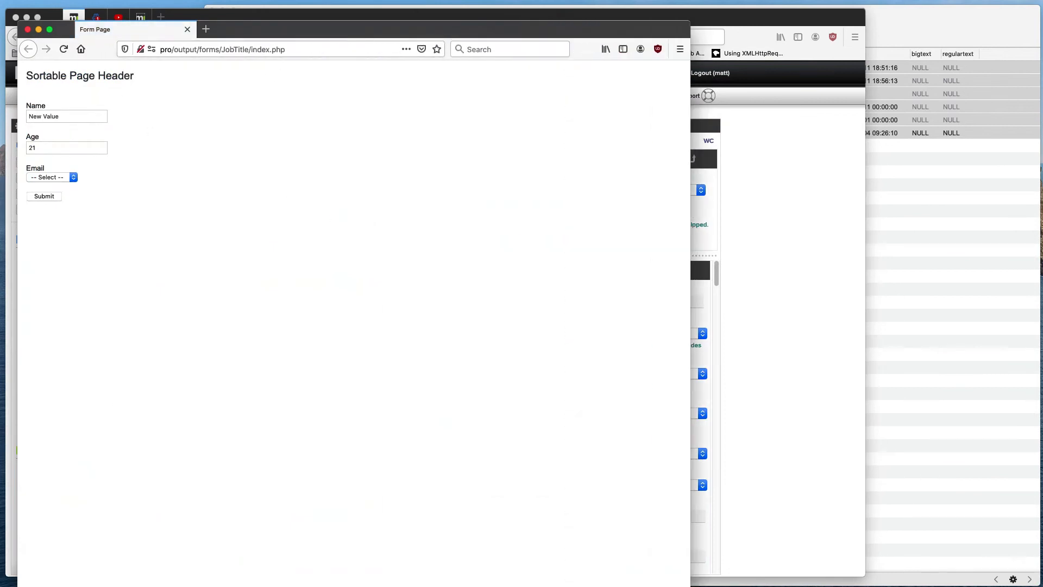
Load the form preview with ?id=376 on the index.php URL and submit the record.
left_click(317, 48)
left_click(319, 48)
type("?")
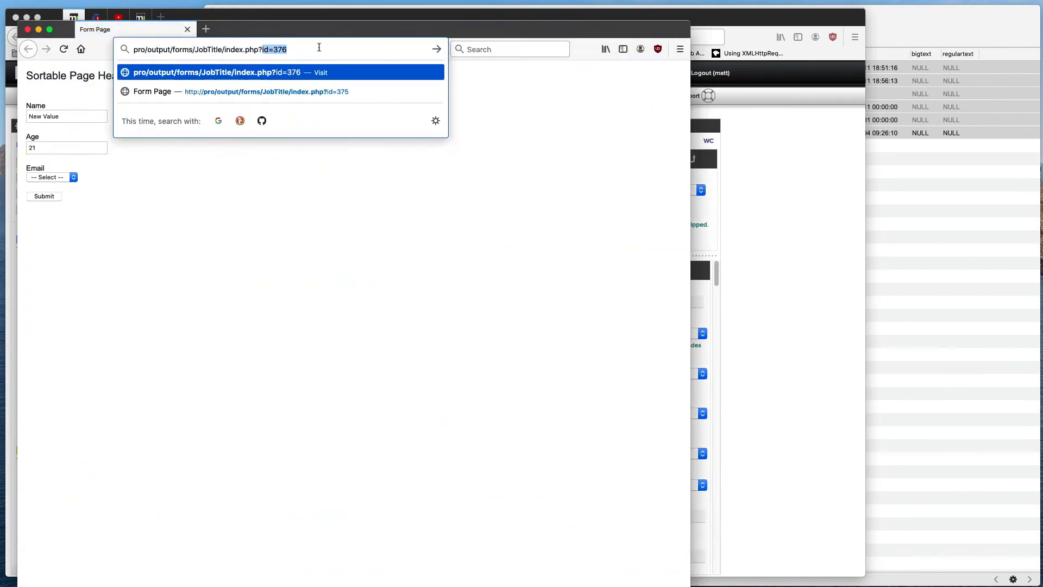
key("Return")
key("Tab")
left_click(44, 197)
Return to the form, reload index.php without any query string, and submit it.
left_click(30, 48)
left_click(296, 47)
left_click_drag(290, 47, 354, 47)
key("BackSpace")
key("Return")
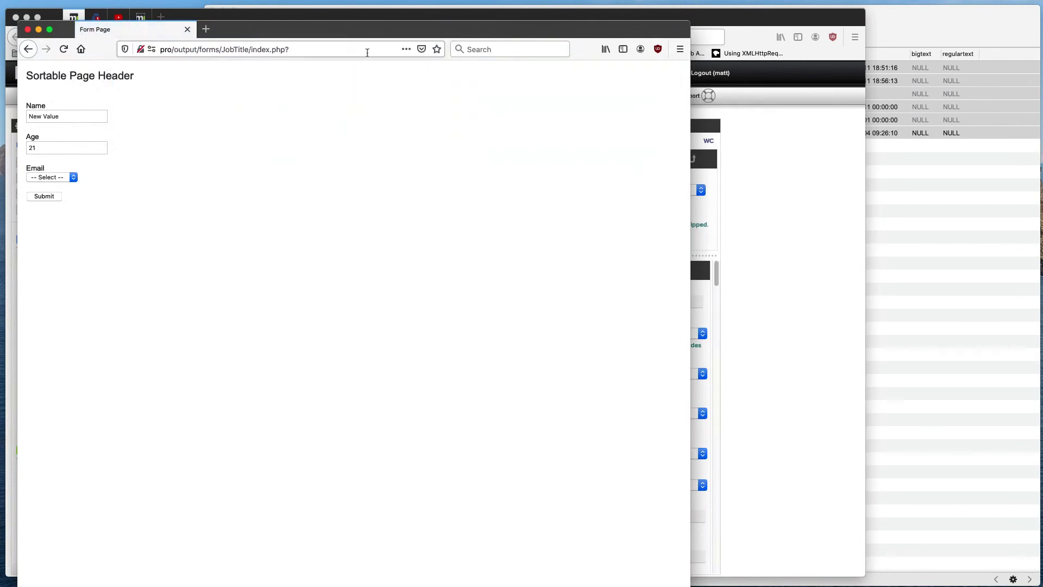
left_click(349, 47)
left_click(306, 50)
key("BackSpace")
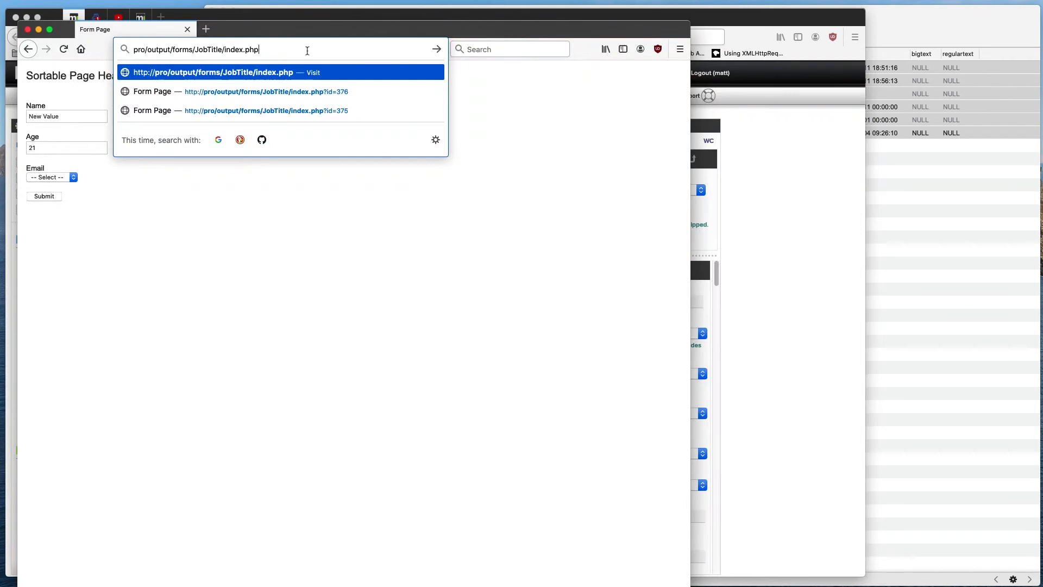
key("Return")
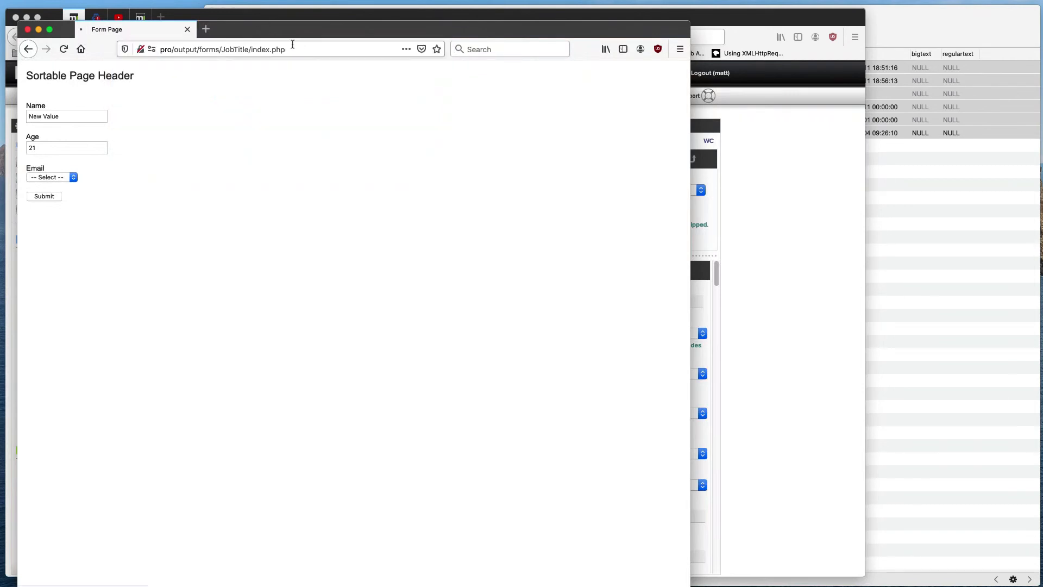
left_click(52, 197)
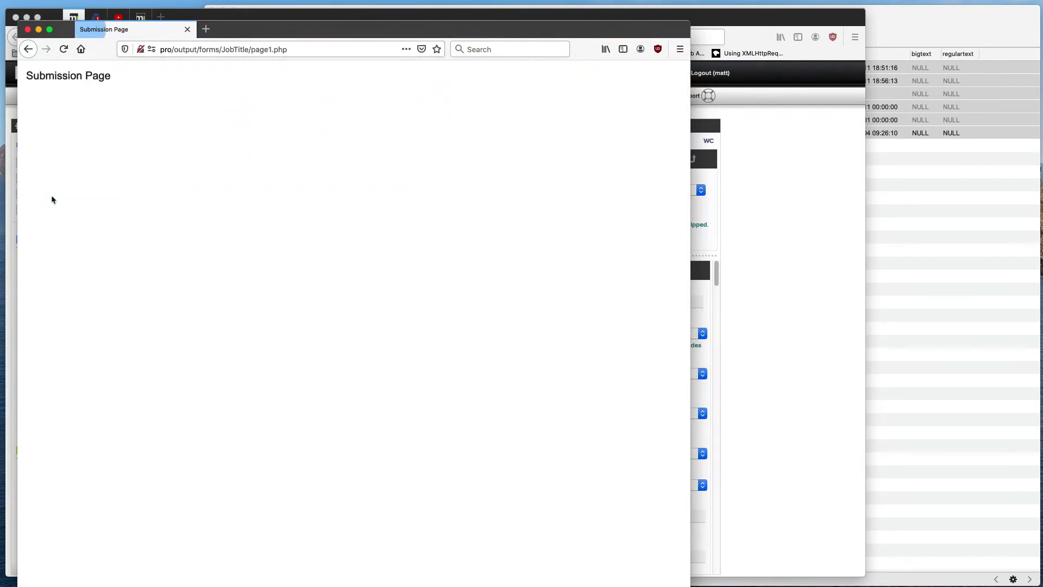
Save and preview the Form Page again, and enter ?id=376 after index.php in the preview's URL.
left_click(27, 29)
left_click(338, 213)
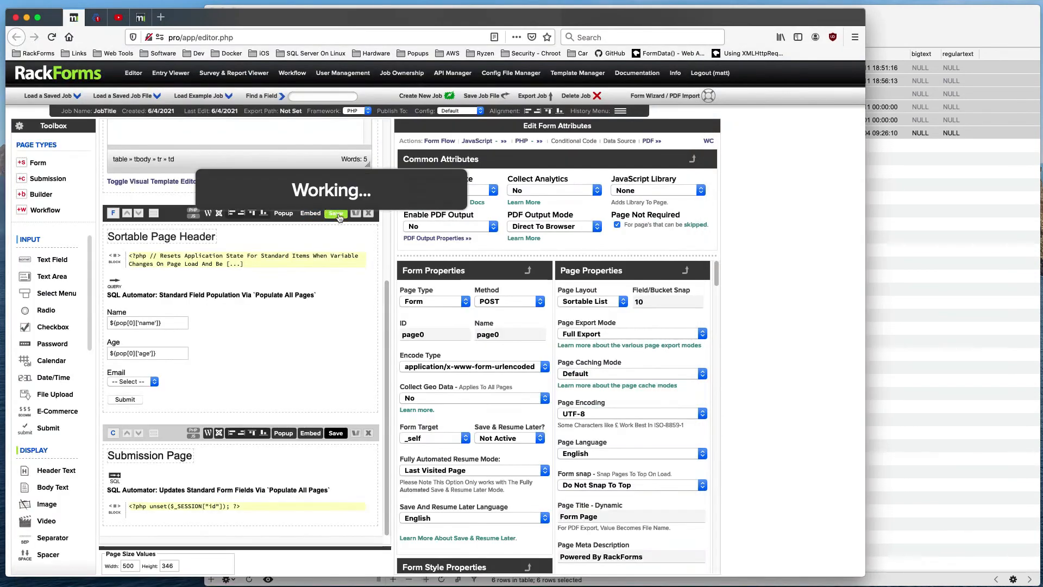
left_click(266, 49)
left_click(267, 50)
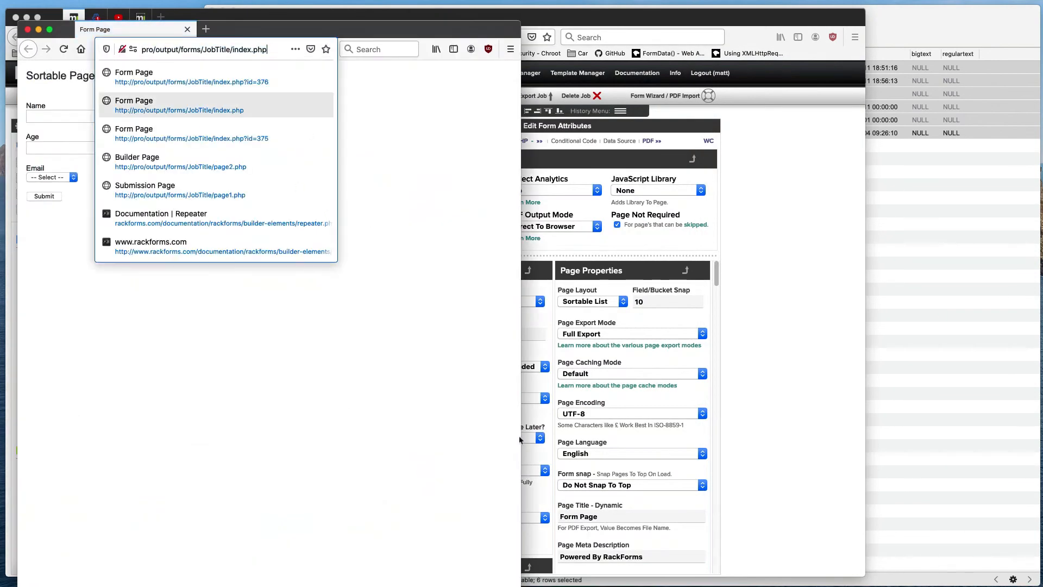
left_click_drag(520, 586, 697, 566)
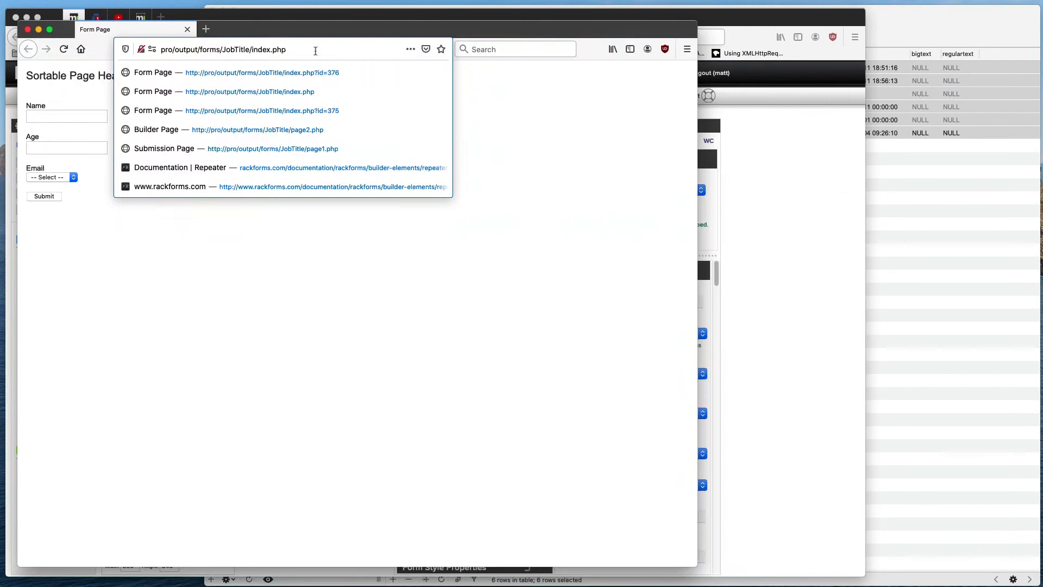
type("?id=376")
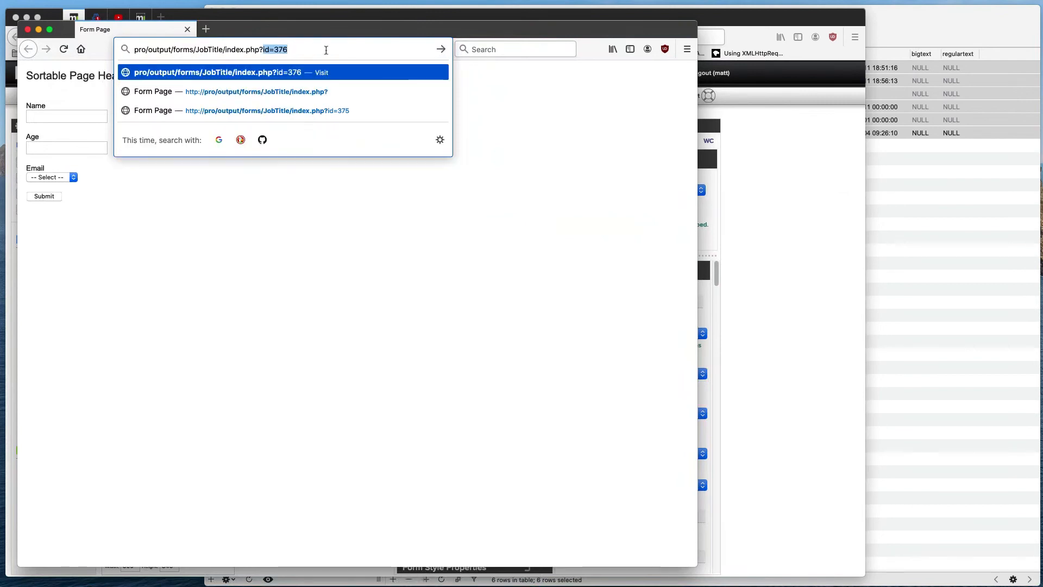
Look up the id values of the first two records in the fb_demo table in the database client.
left_click(846, 175)
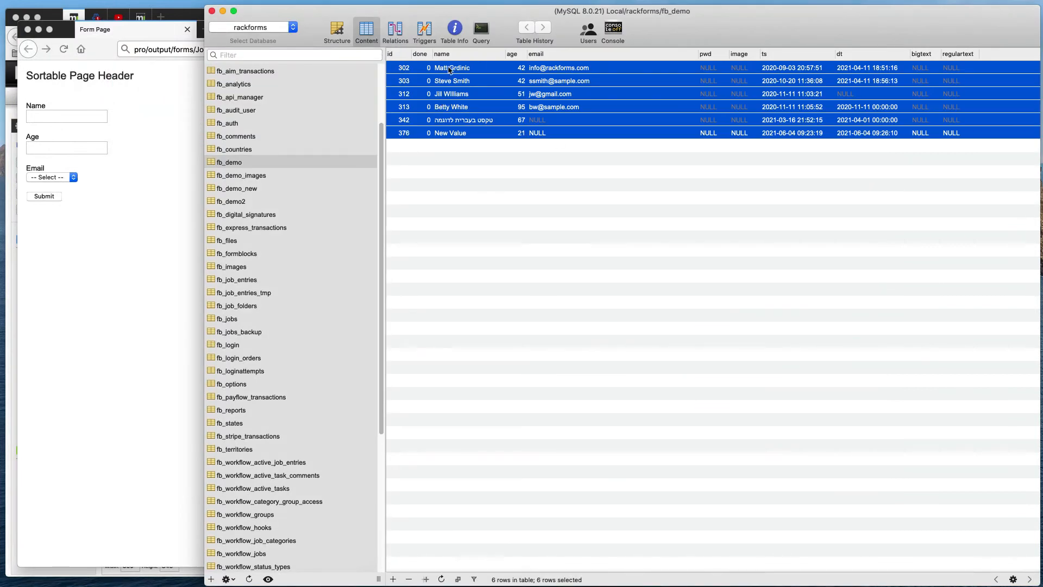
double_click(401, 68)
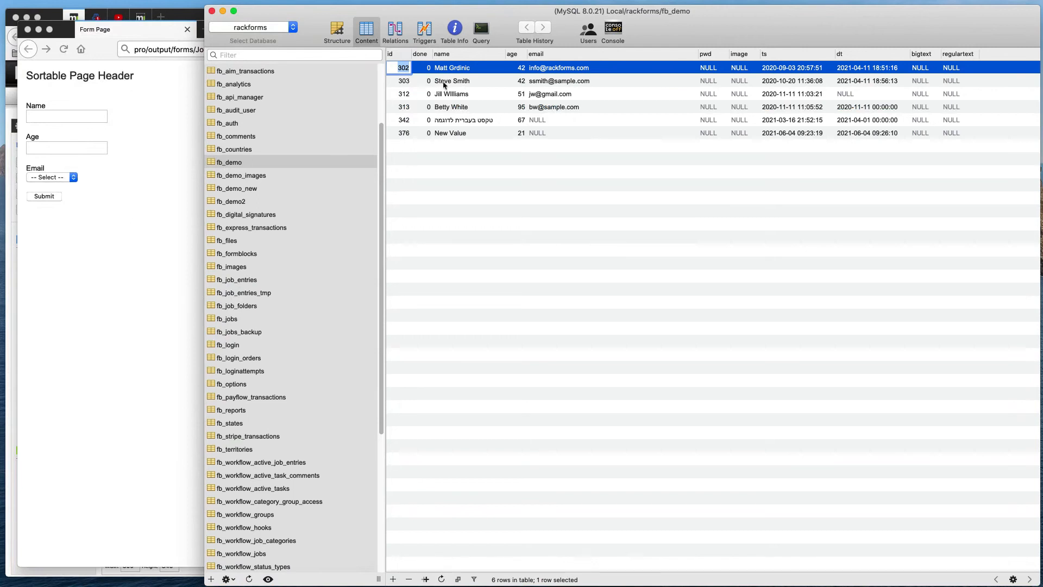
left_click(407, 80)
double_click(402, 81)
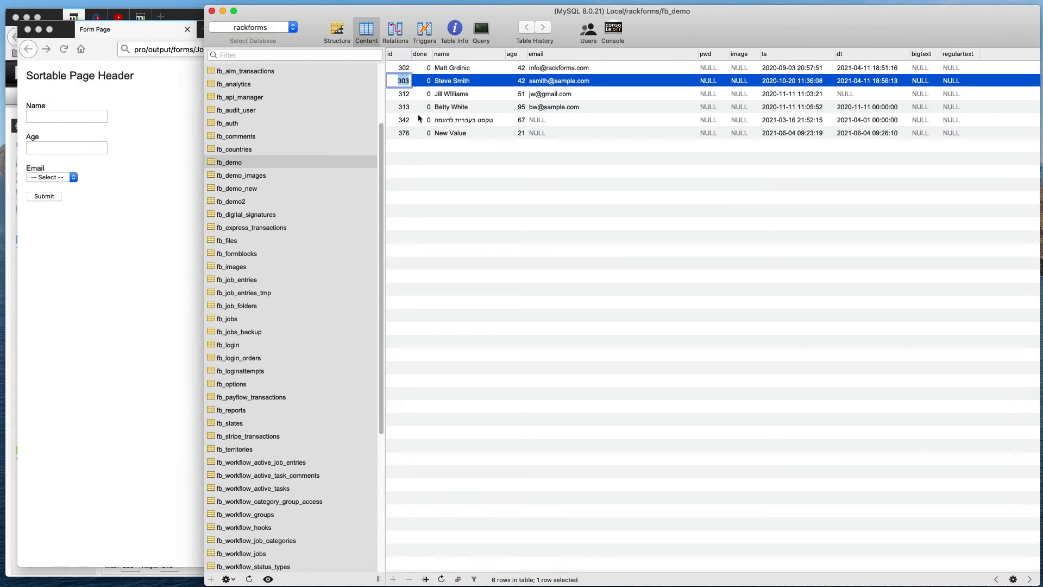
Load the form preview with id=303 in the URL and check its populated Name and Age fields.
left_click(167, 80)
left_click_drag(274, 50, 301, 49)
type("03")
key("Return")
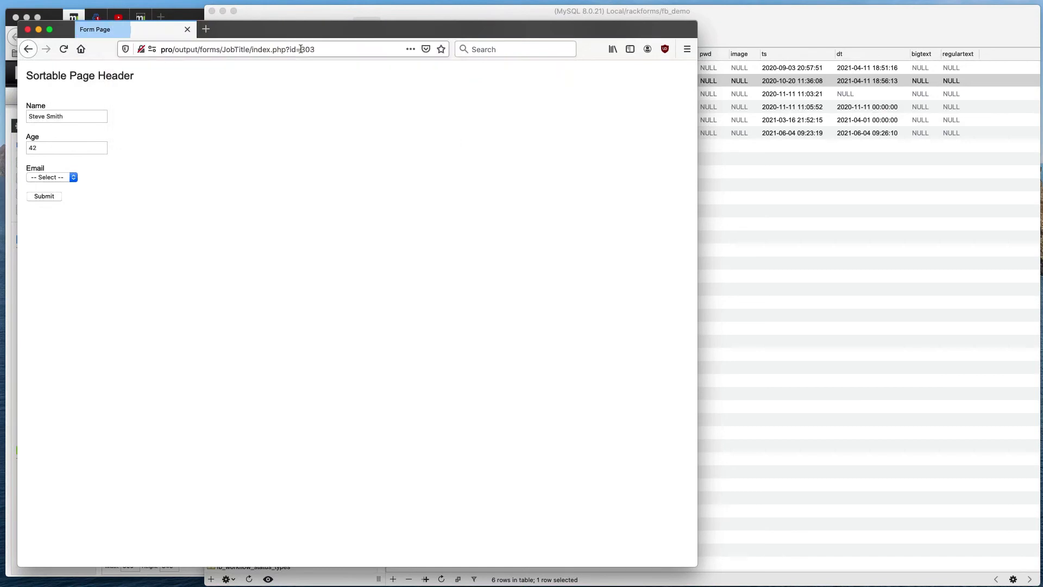
triple_click(44, 116)
key("Tab")
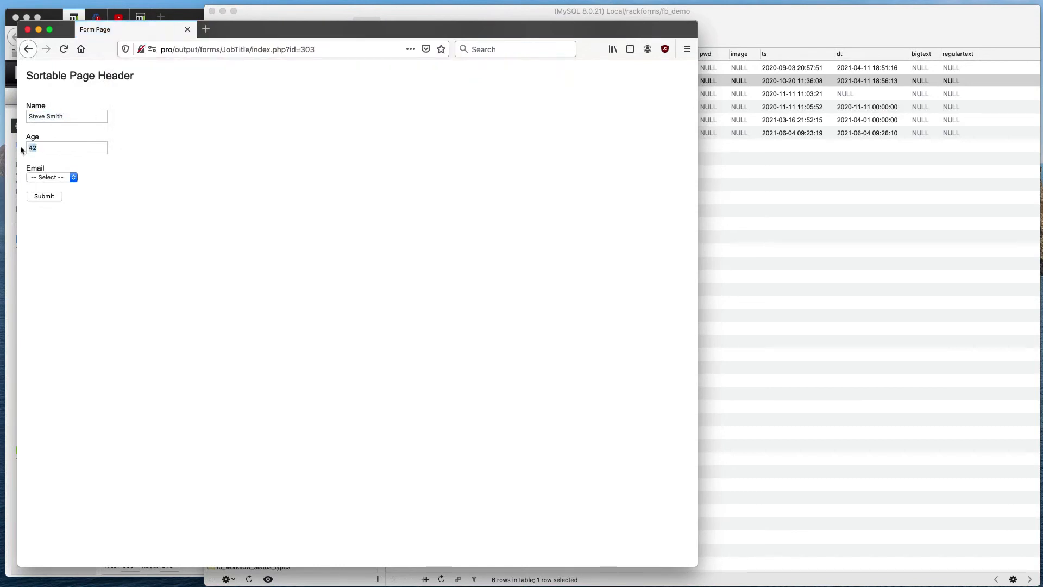
Save and preview the Builder Page, and compare its Update link targets with the ids in the fb_demo table.
left_click(28, 30)
scroll(257, 270, "up", 5)
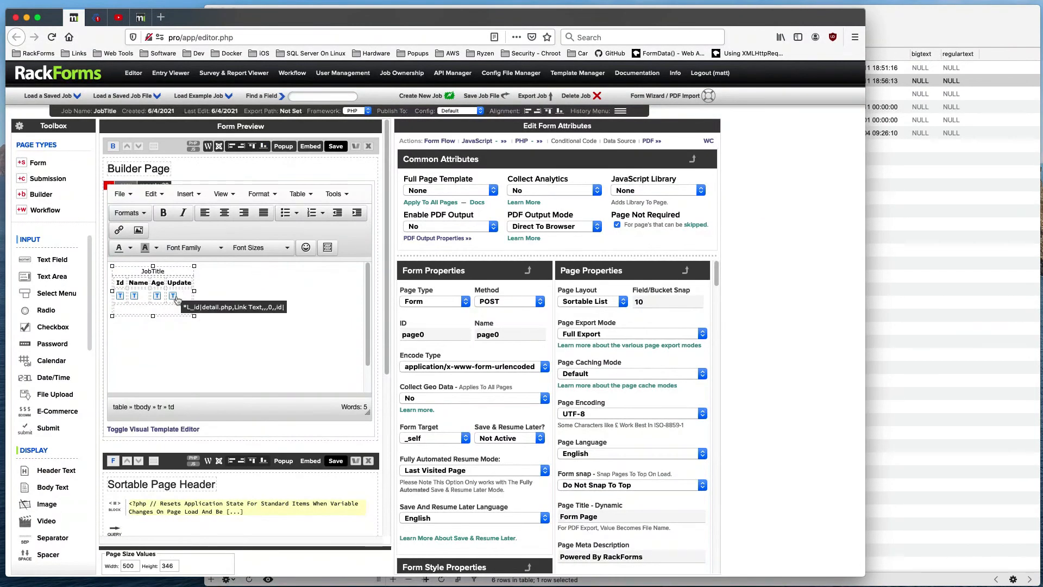
left_click(336, 146)
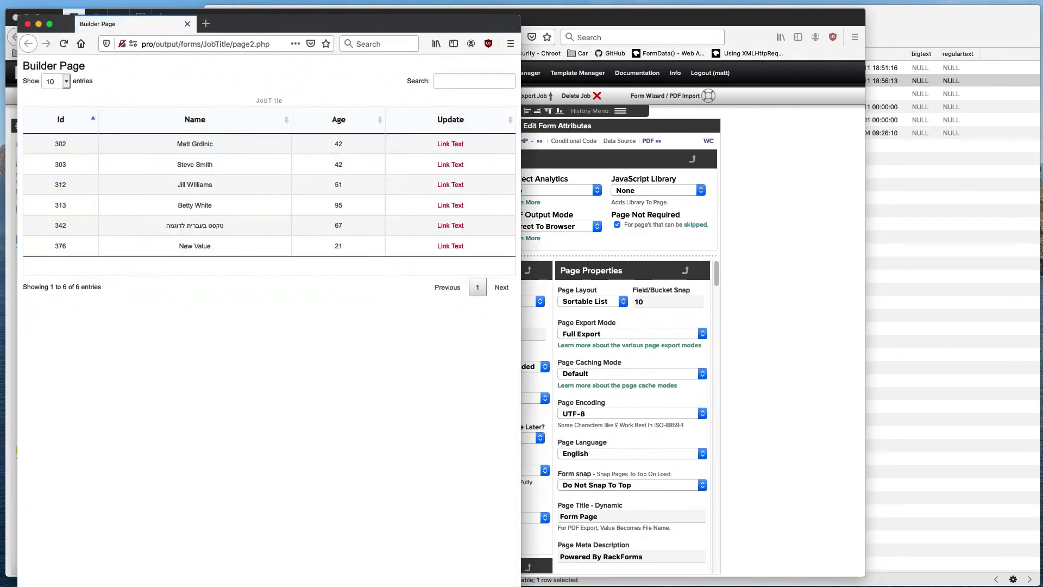
left_click_drag(520, 586, 661, 474)
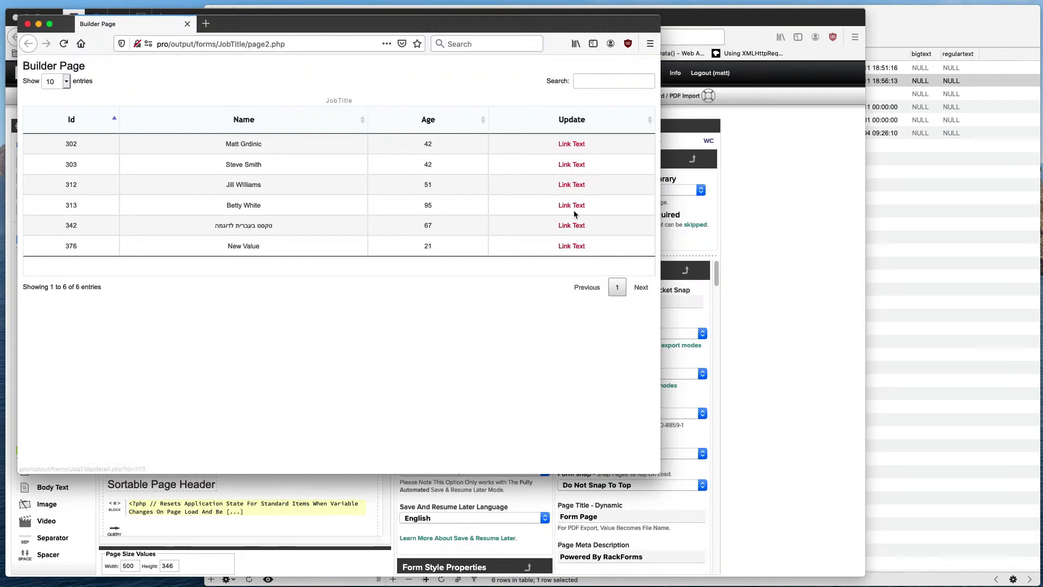
left_click(934, 190)
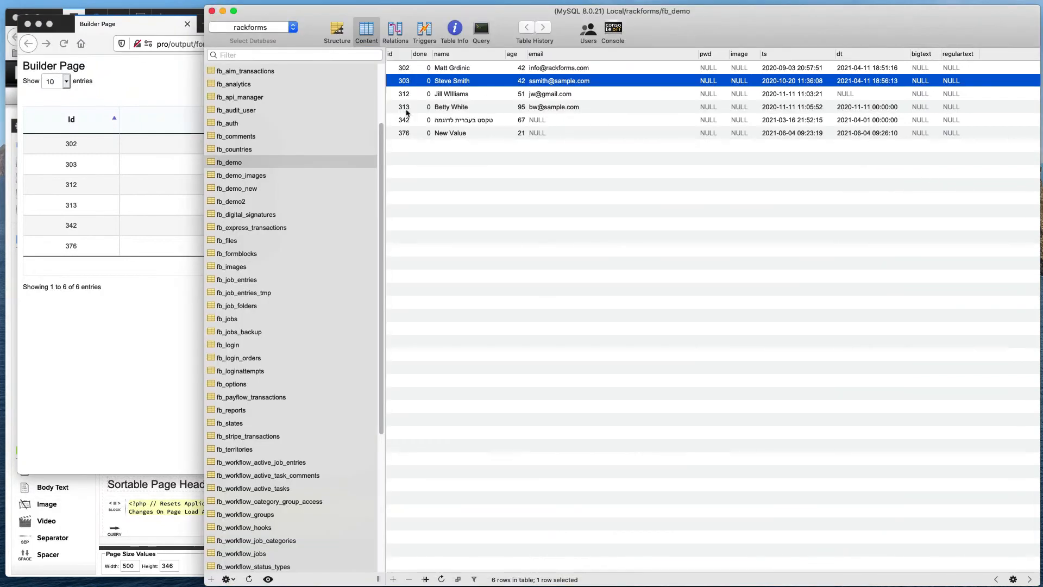
left_click(152, 93)
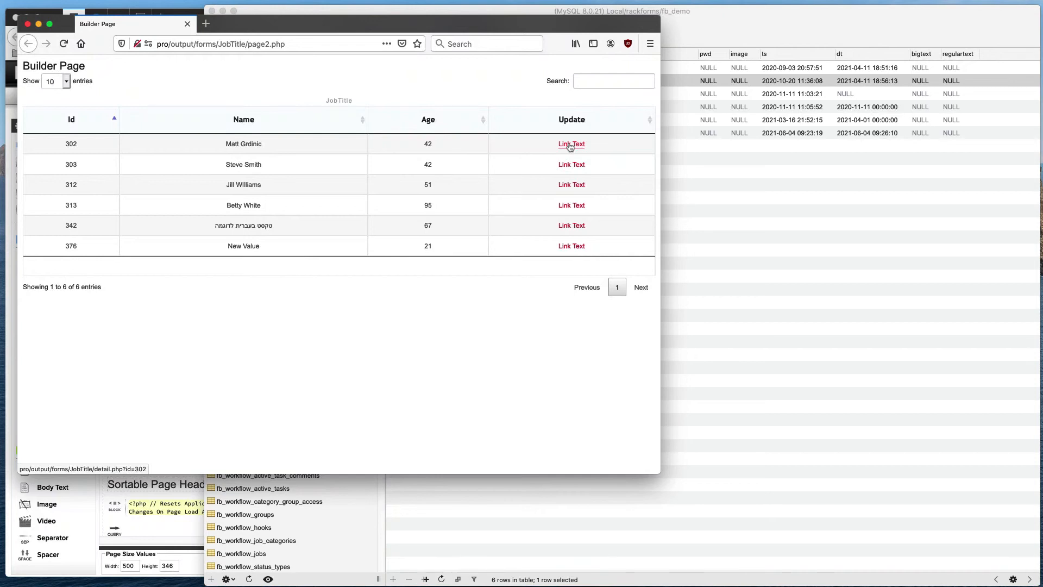
Set the Form Page's page name to detail.php and close its page properties.
left_click(28, 24)
scroll(226, 392, "down", 3)
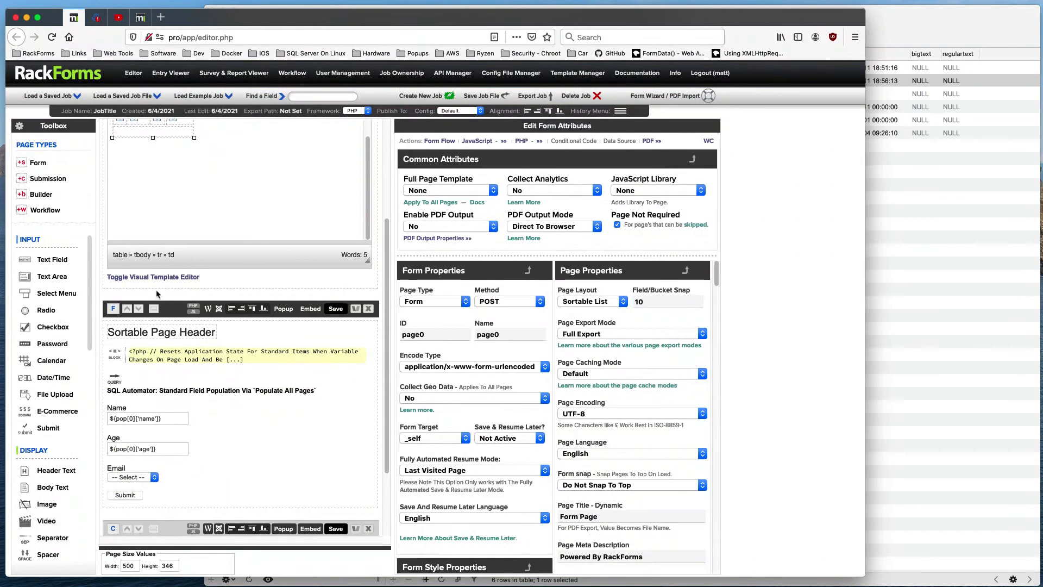
left_click(116, 309)
type("detail.php")
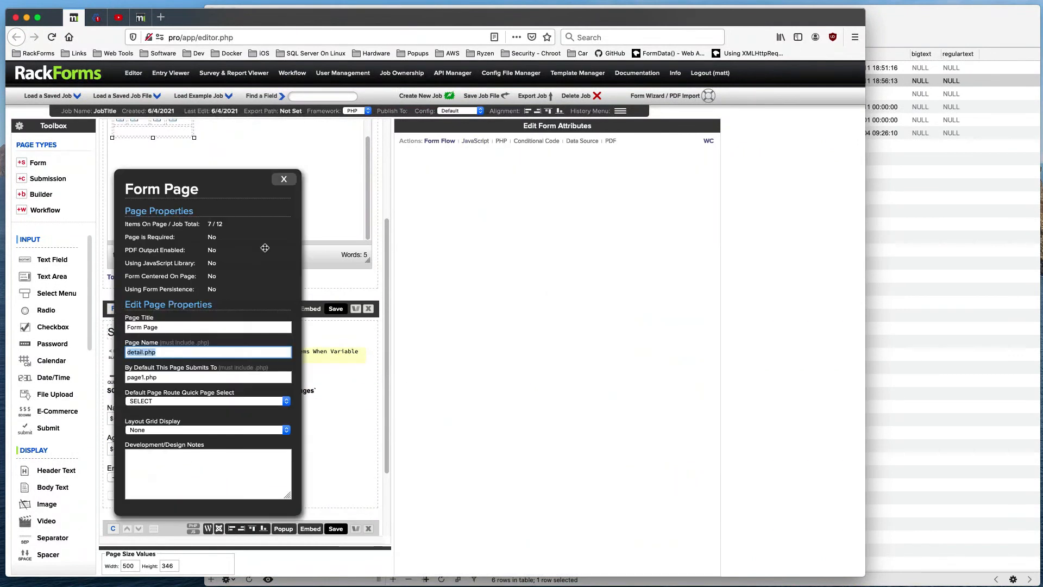
left_click(284, 178)
Save and preview the Builder Page, and test the Update links of records 342 and 302, returning to the list each time.
scroll(315, 319, "up", 3)
left_click(336, 147)
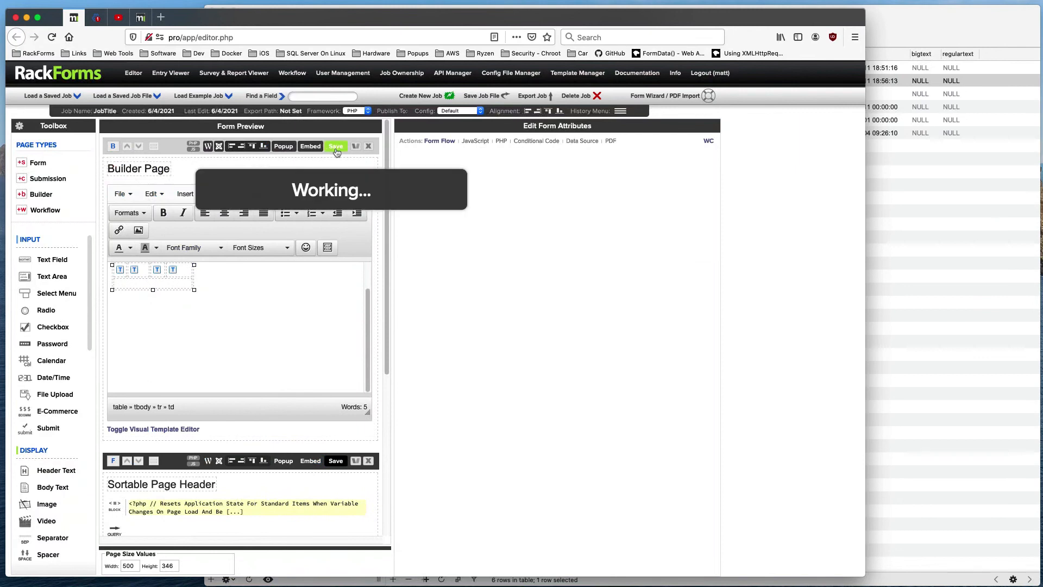
left_click_drag(520, 585, 622, 498)
left_click(545, 227)
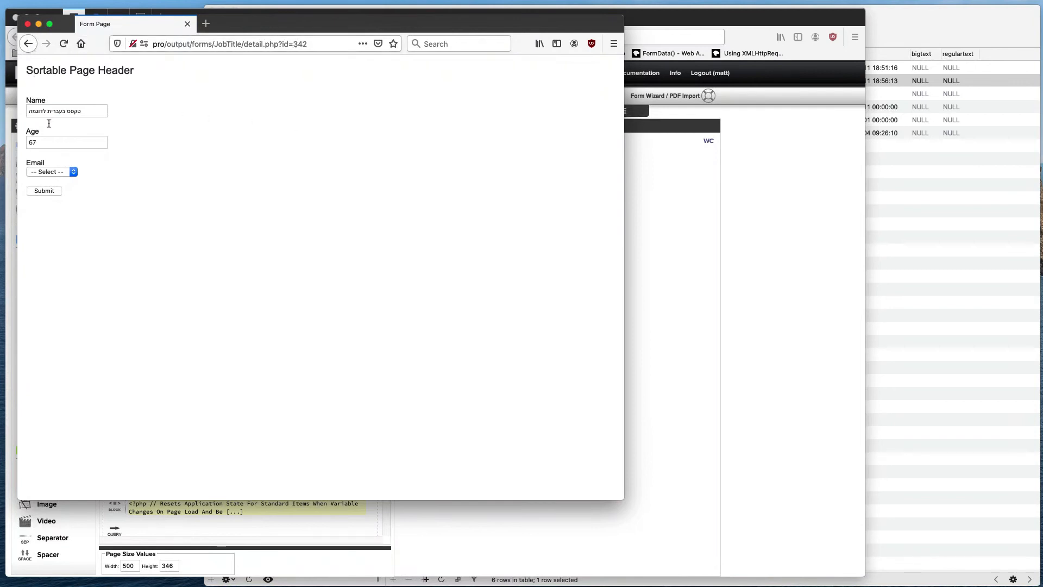
left_click(28, 44)
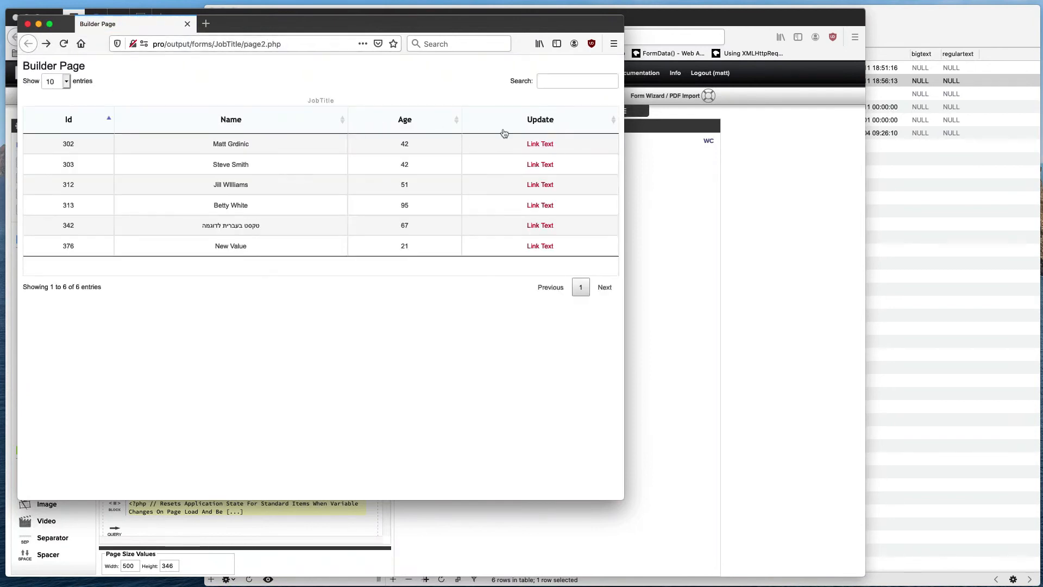
left_click(533, 145)
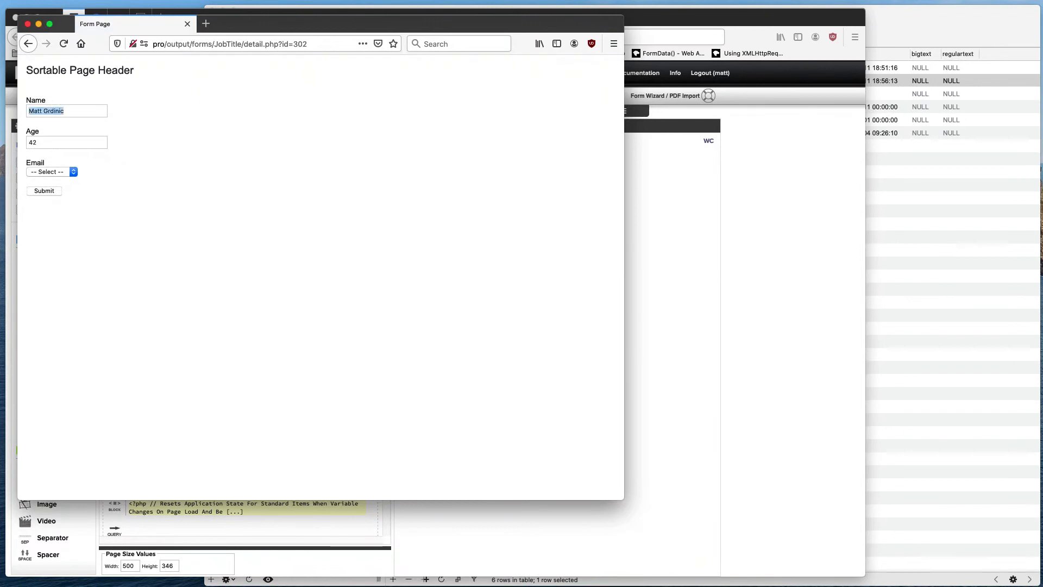
left_click(28, 43)
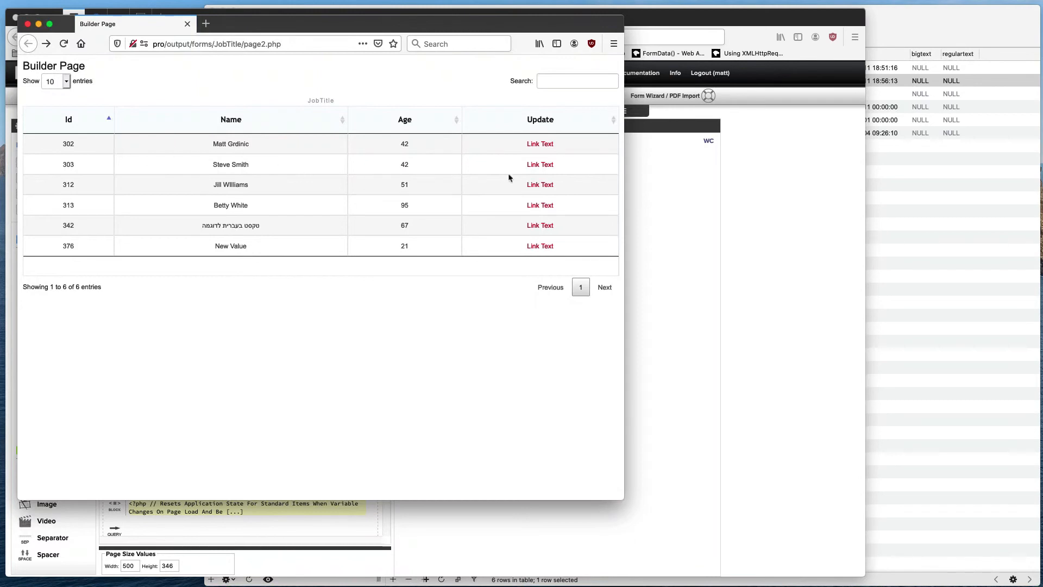
Open record 303 through its Update link, set Age to 99, submit the form, and close the preview.
left_click(540, 165)
key("Tab")
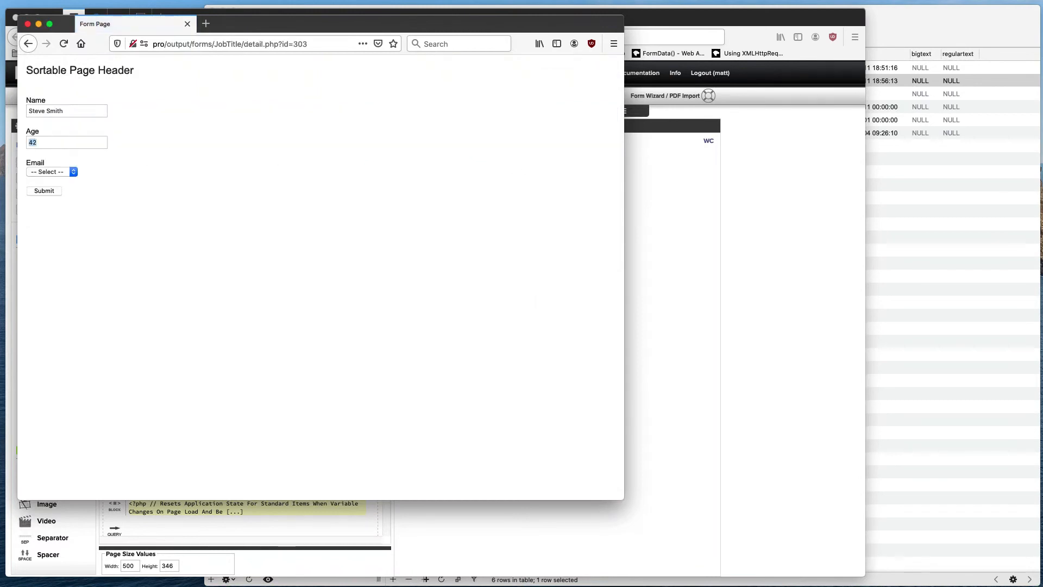
type("99")
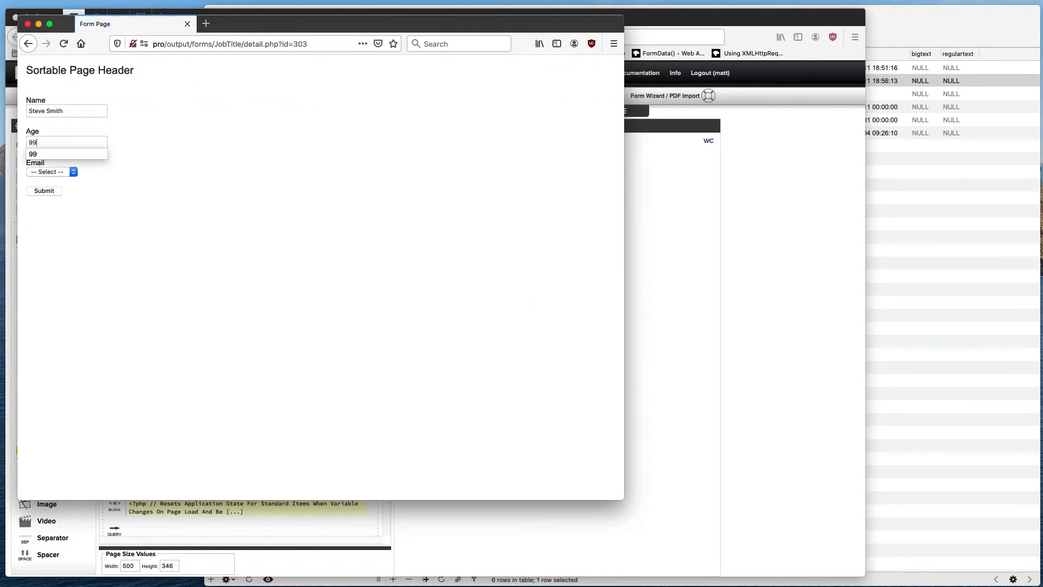
left_click(38, 191)
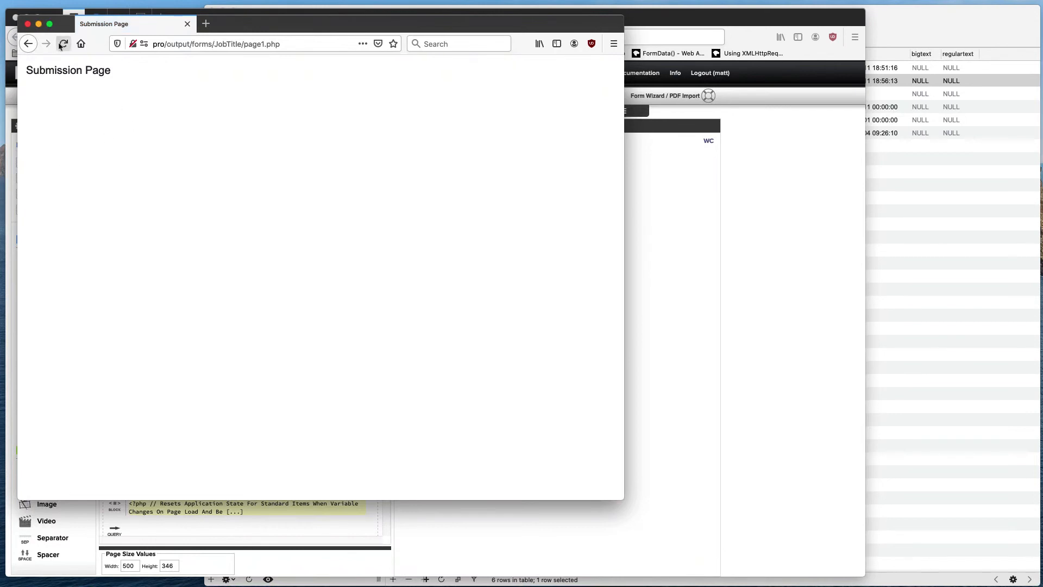
left_click(28, 24)
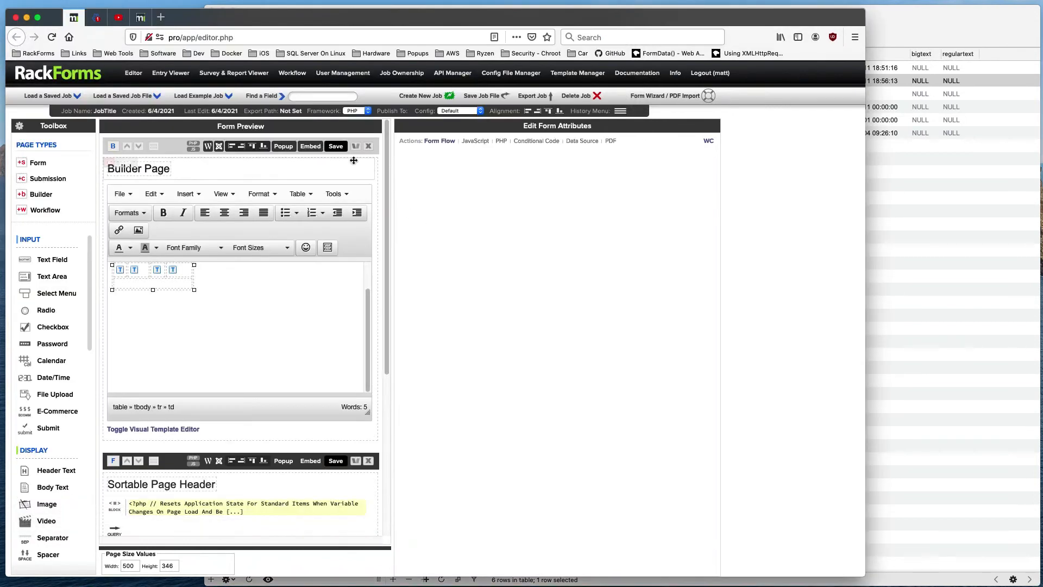
Save and preview the Builder Page, check the Age of record 303 in the list, and close the preview.
left_click(334, 147)
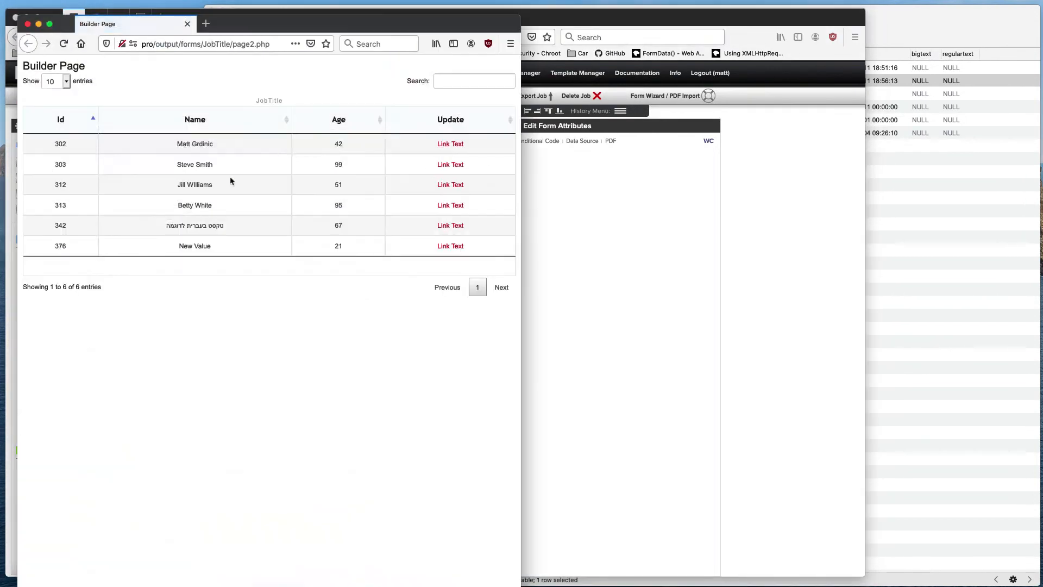
double_click(337, 164)
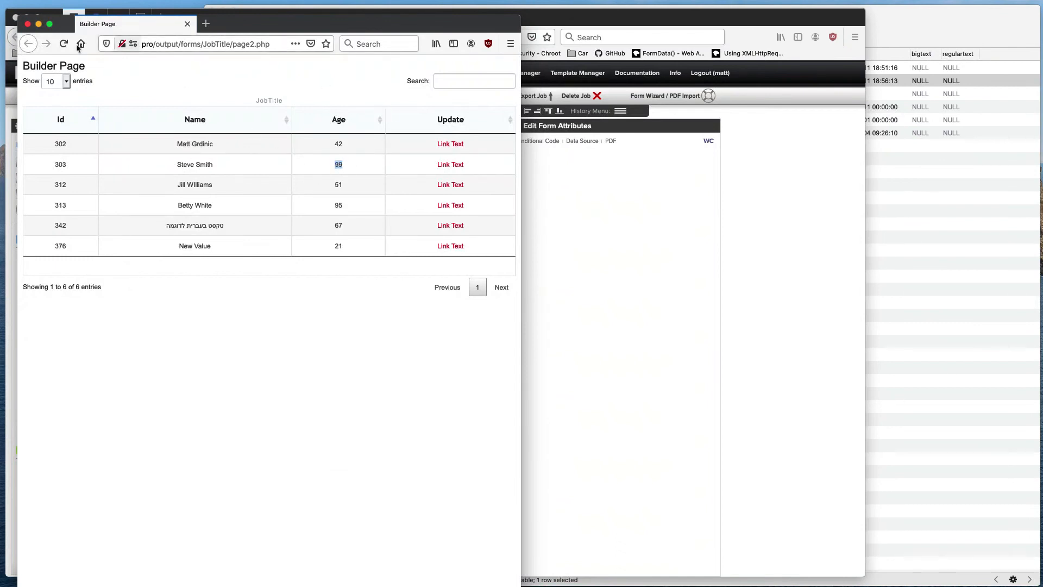
left_click(27, 25)
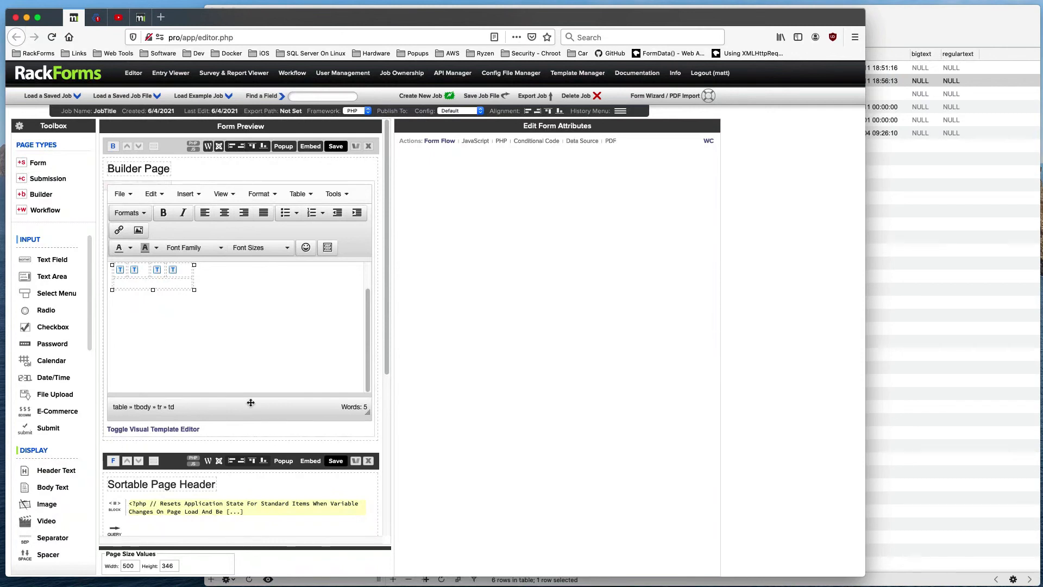
Add a Redirect item to the Submission Page below the code block that unsets the session id.
scroll(255, 401, "down", 5)
scroll(263, 387, "up", 6)
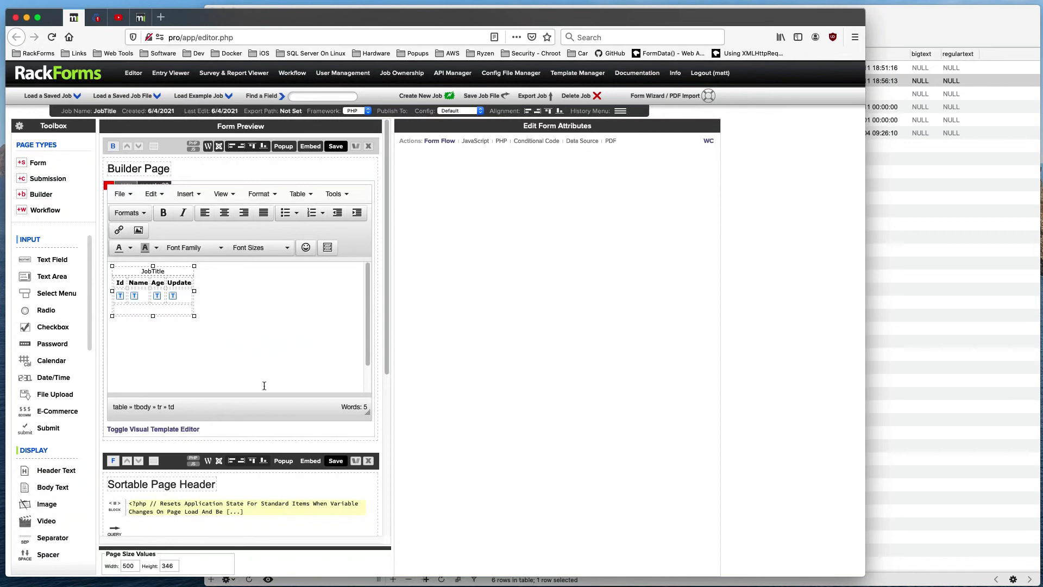
scroll(264, 386, "down", 2)
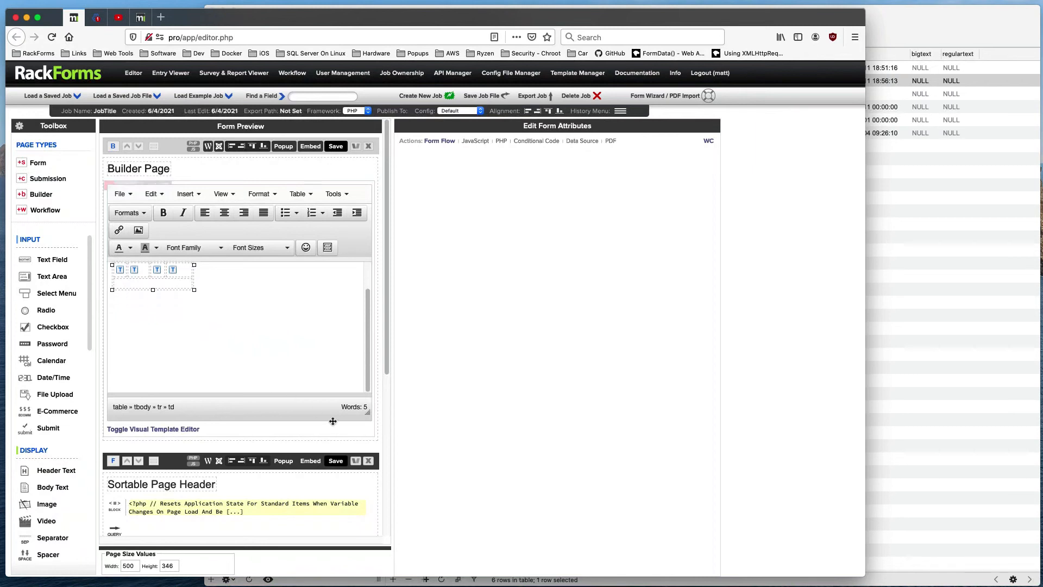
scroll(326, 511, "down", 5)
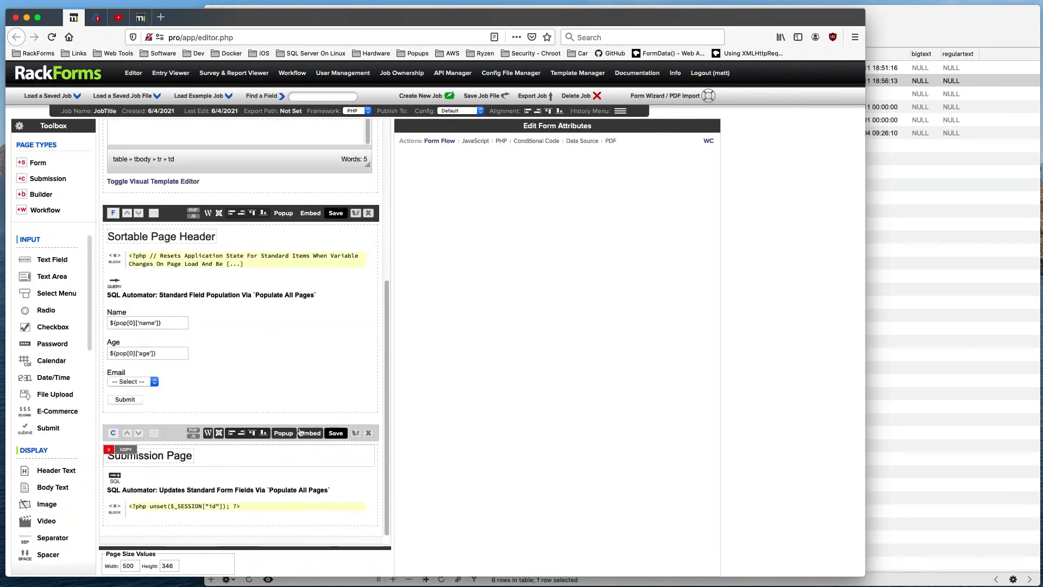
left_click(156, 449)
left_click(208, 506)
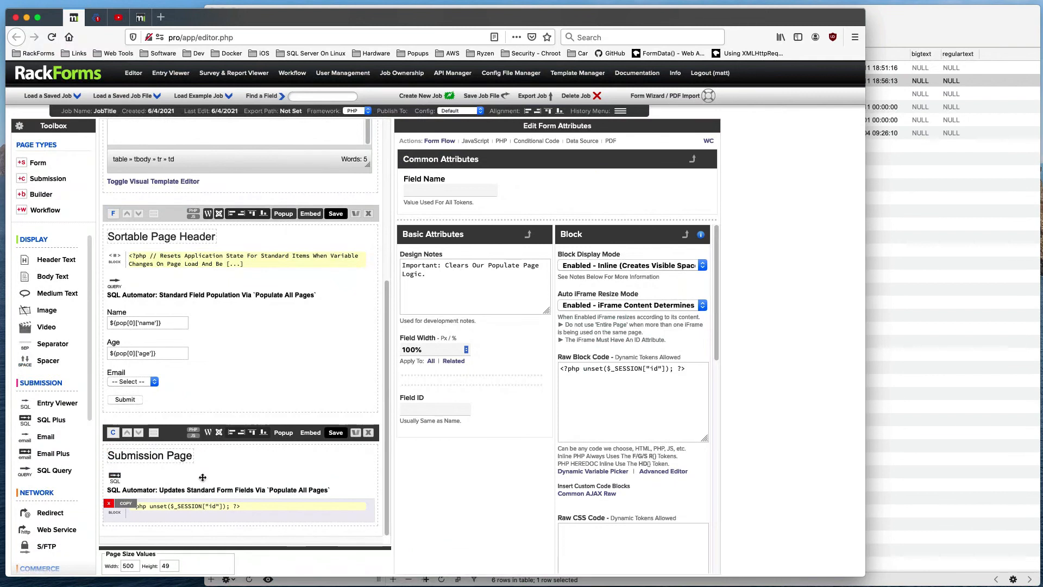
scroll(53, 489, "down", 1)
scroll(53, 489, "down", 3)
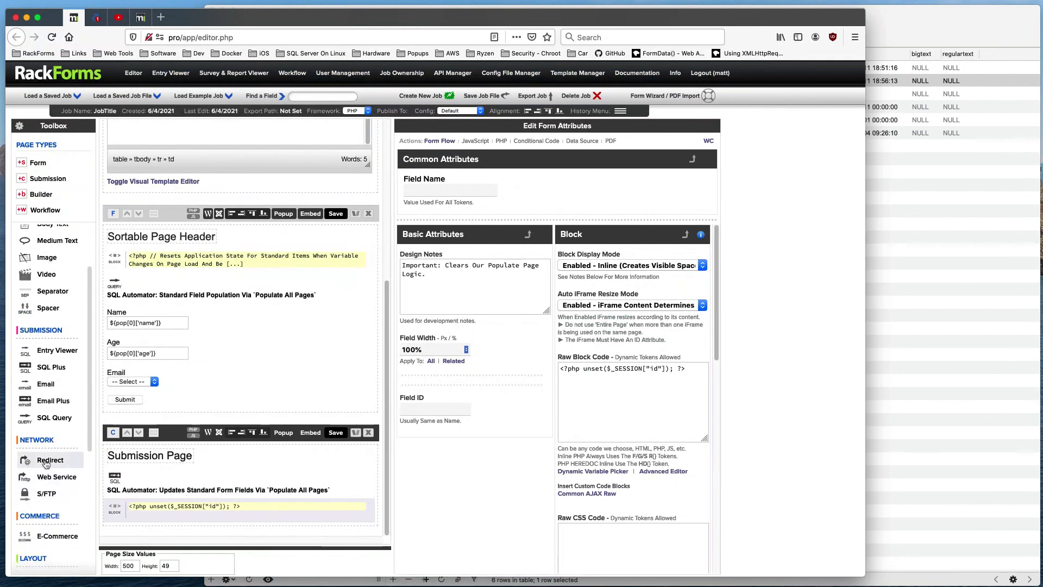
left_click(48, 460)
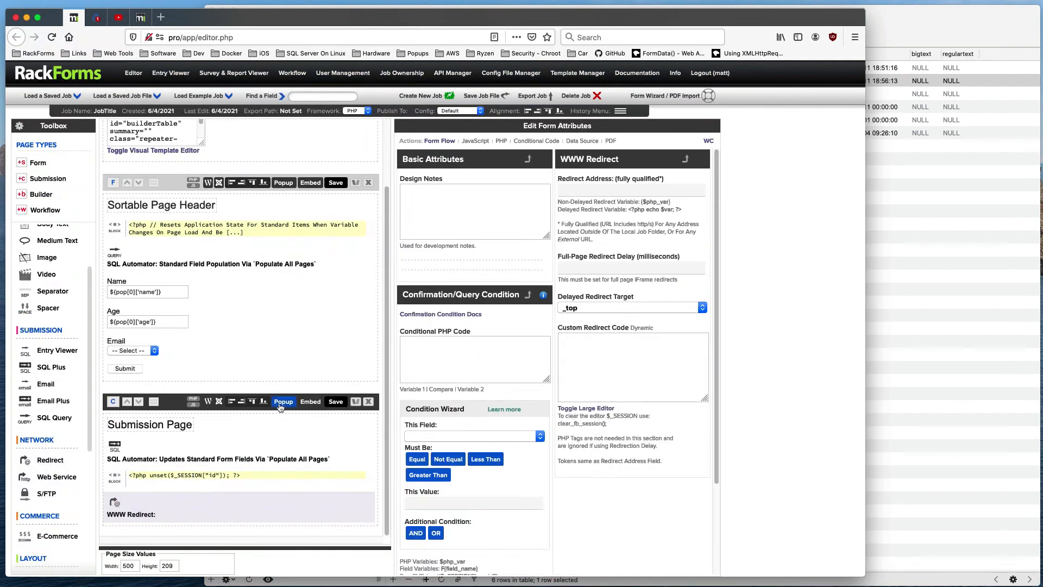
Set the Builder Page's page name to index.php and close its page properties.
scroll(272, 413, "up", 3)
left_click(113, 147)
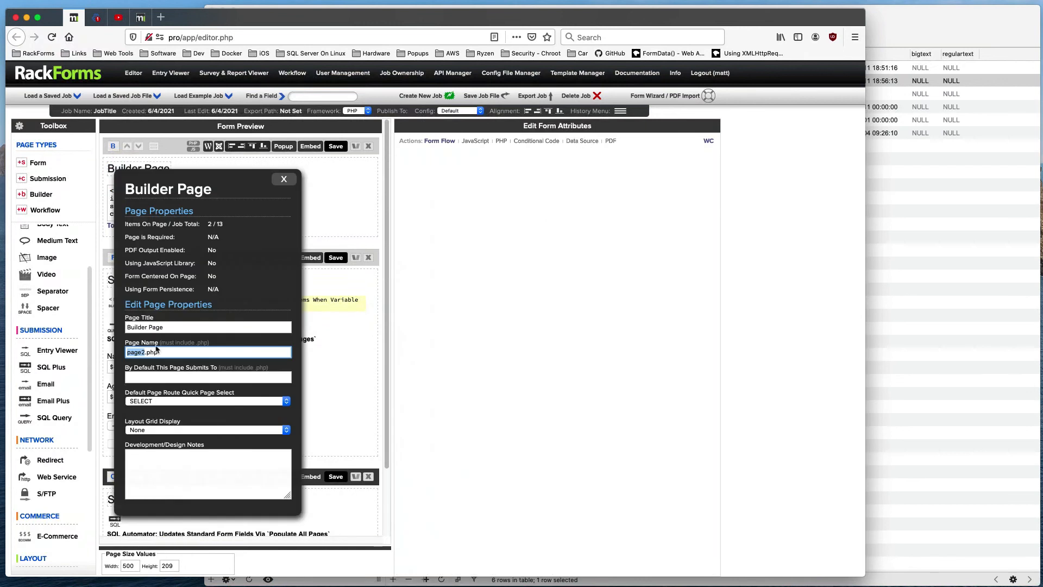
type("index")
left_click(283, 179)
Set the redirect address of the Submission Page's WWW Redirect item to index.php.
scroll(195, 489, "down", 3)
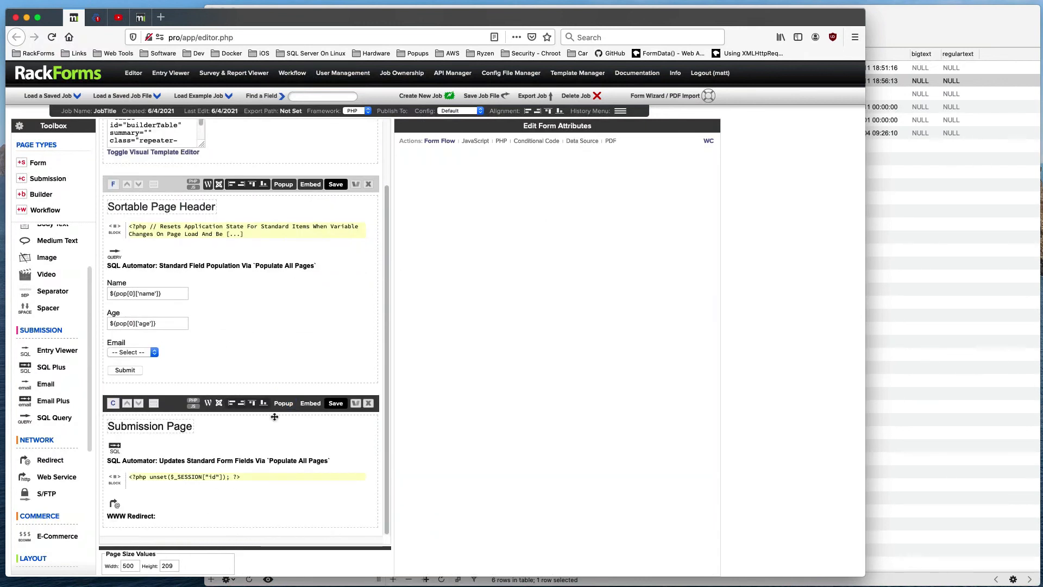
left_click(195, 514)
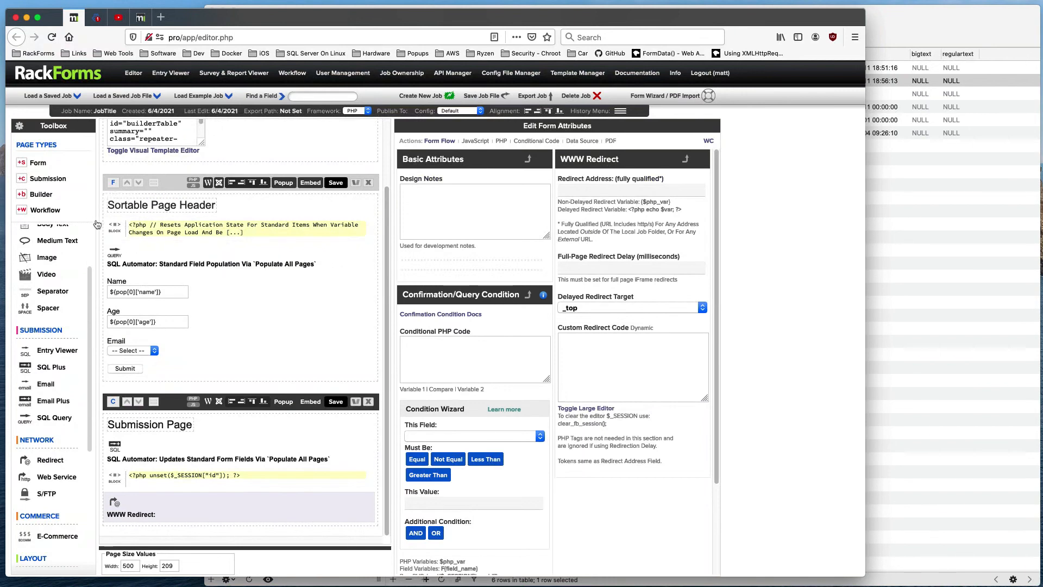
mouse_move(203, 205)
left_click(595, 191)
type("index.php")
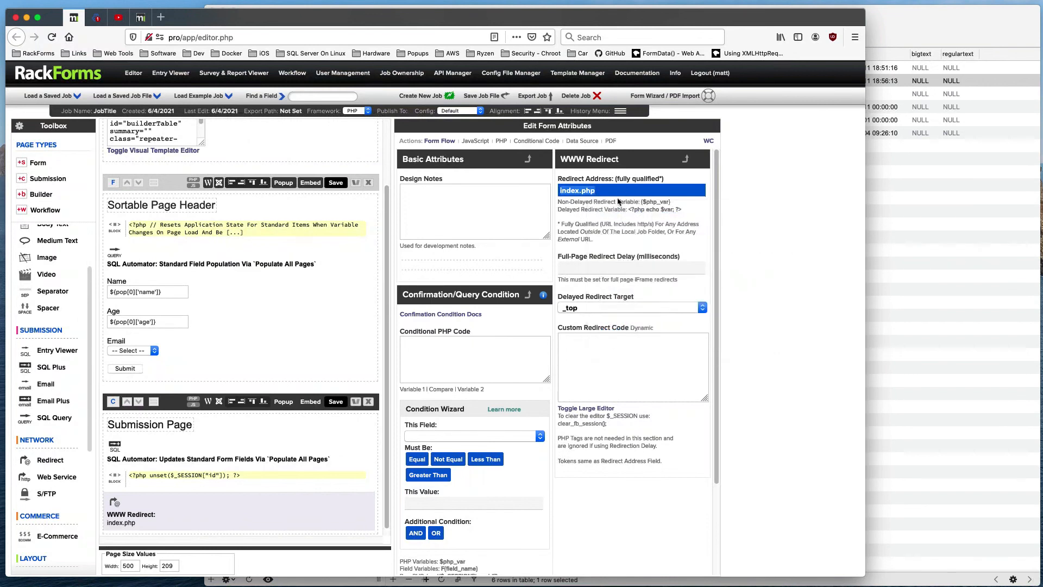
Save and preview the Builder Page, and check record 303's Age in the list.
scroll(336, 163, "up", 3)
left_click(336, 149)
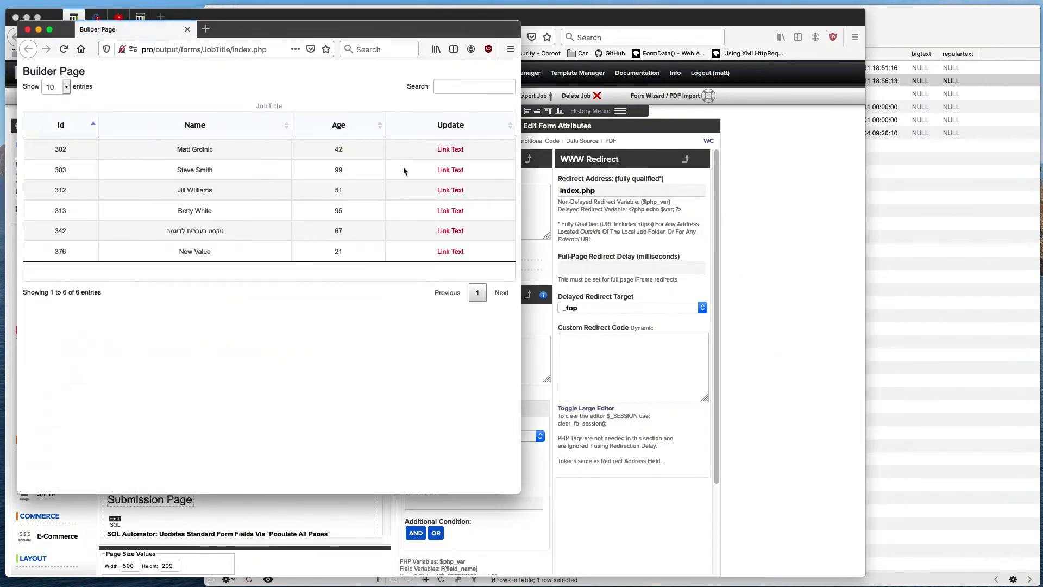
double_click(338, 170)
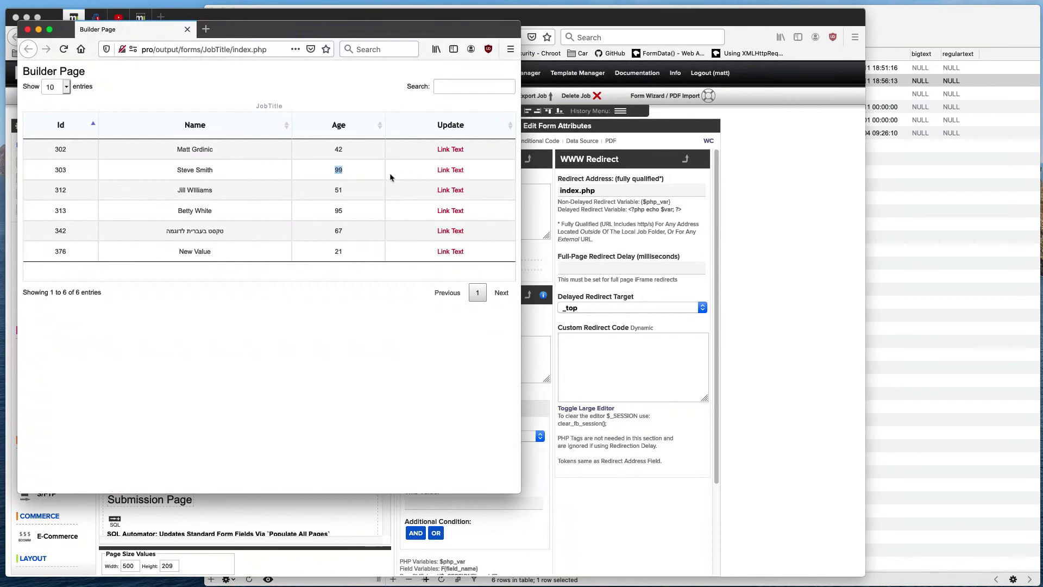
Open record 303 through its Update link, set Age to 21, and submit the form to test the redirect.
left_click(441, 171)
double_click(33, 148)
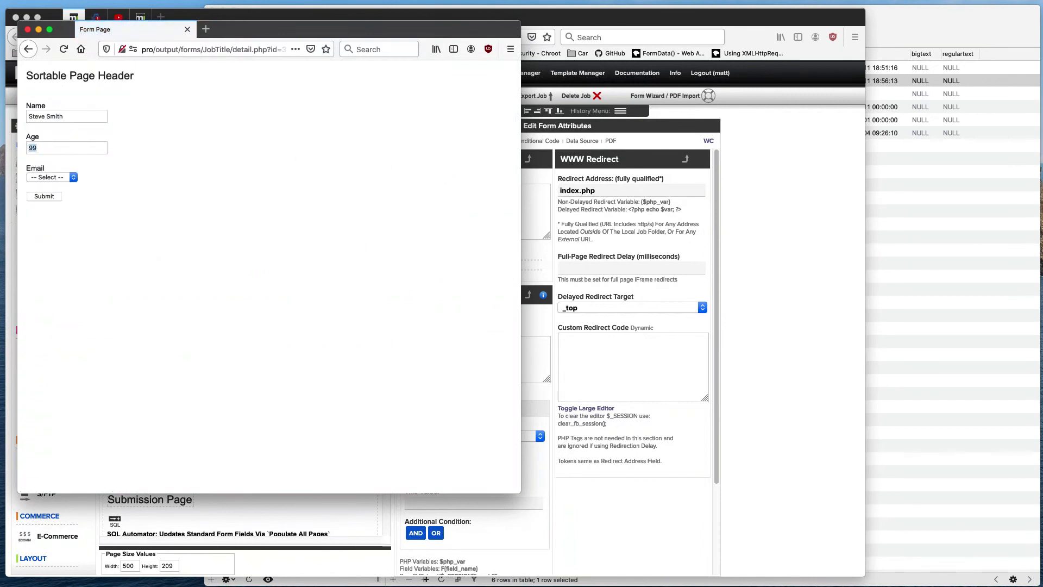
type("21")
key("Escape")
left_click_drag(403, 40, 846, 83)
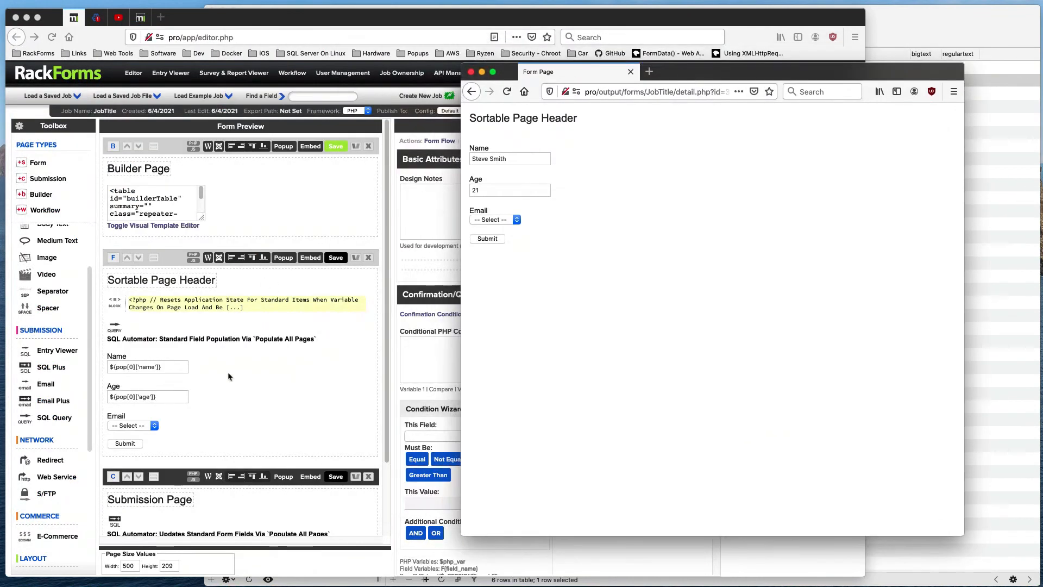
scroll(227, 372, "down", 3)
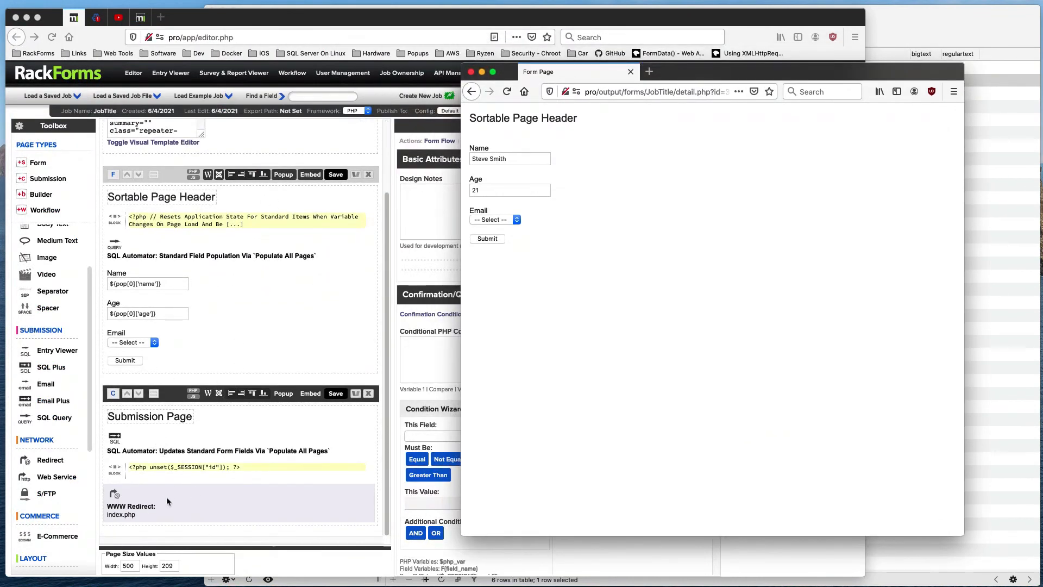
scroll(197, 213, "up", 3)
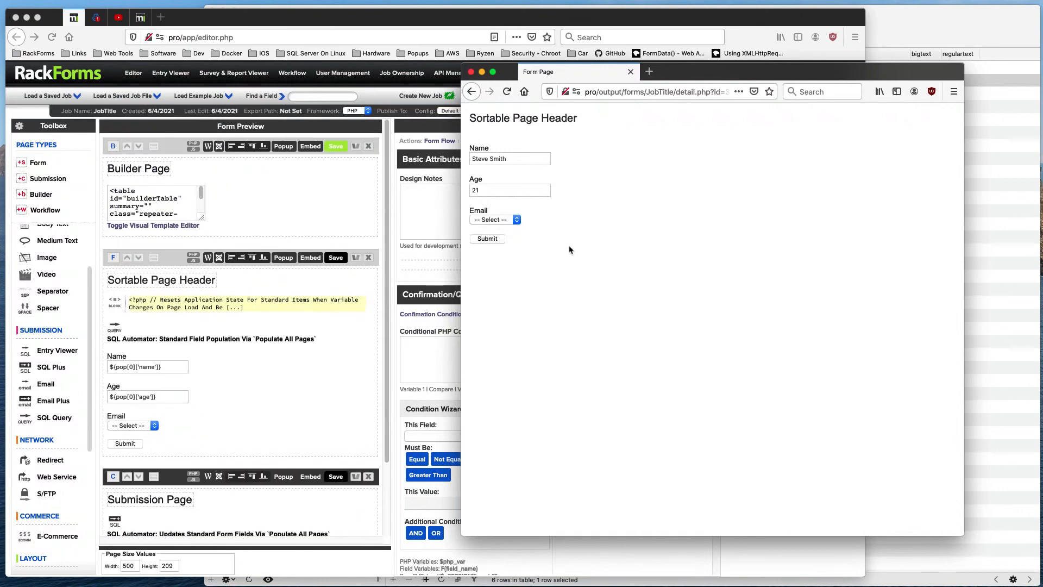
left_click(486, 239)
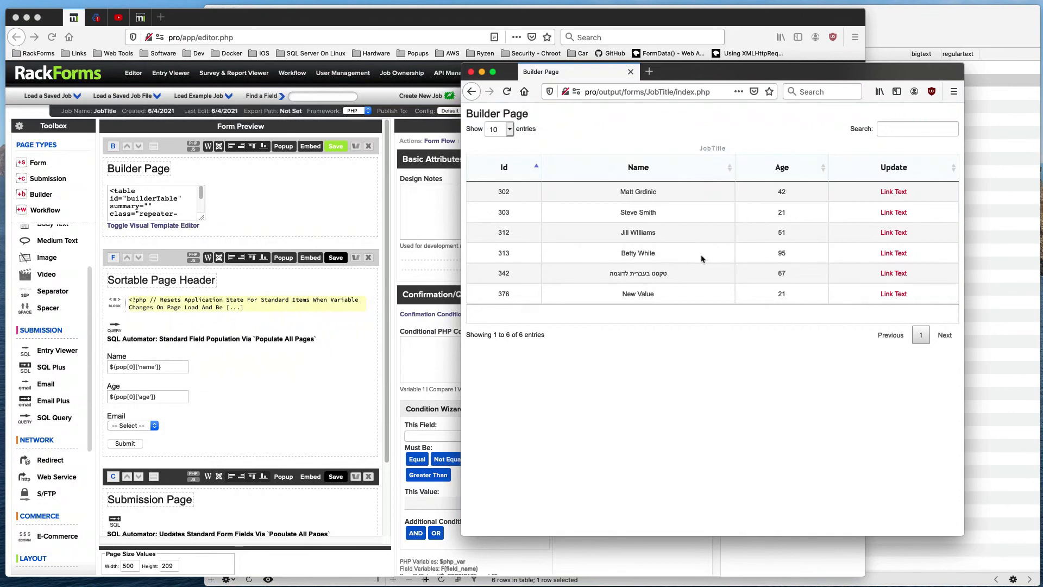
Open record 313 through its Update link, set Age to 97, submit the form, and close the preview.
left_click(883, 254)
left_click_drag(489, 190, 456, 188)
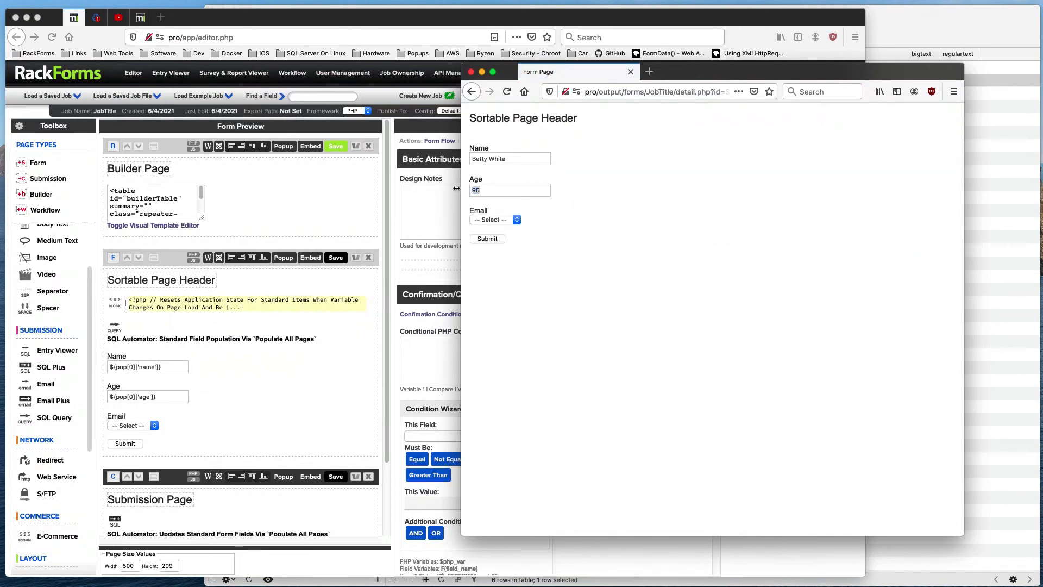
type("97")
left_click(497, 240)
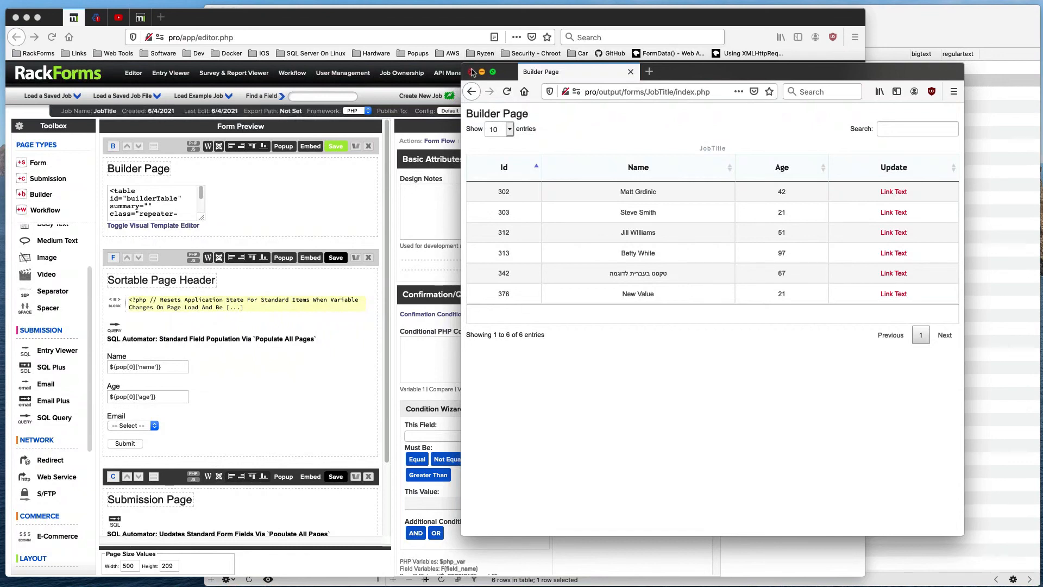
left_click(471, 72)
left_click(252, 358)
scroll(253, 359, "up", 3)
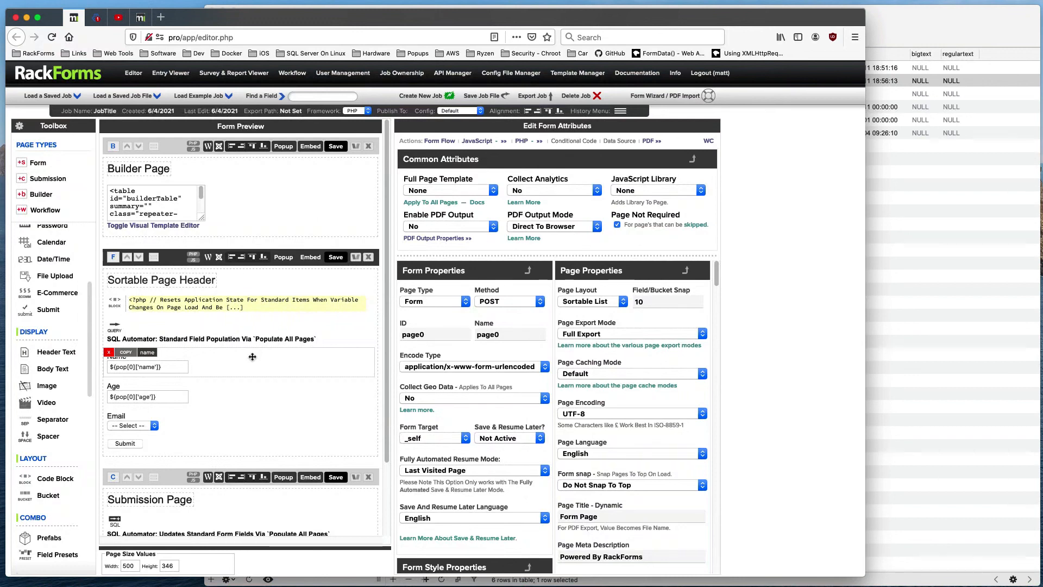
scroll(215, 364, "down", 2)
scroll(215, 364, "up", 2)
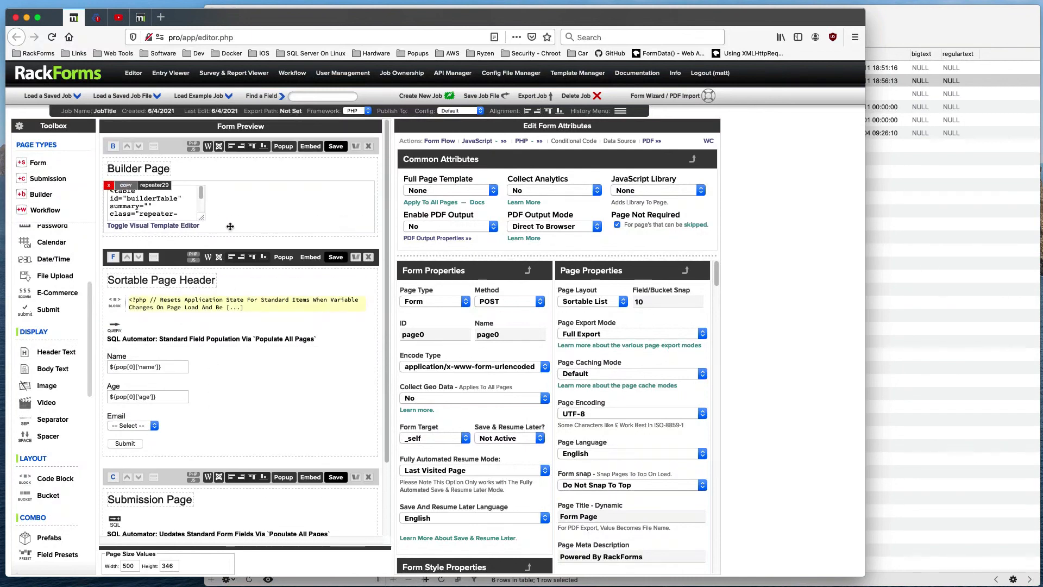
left_click(175, 151)
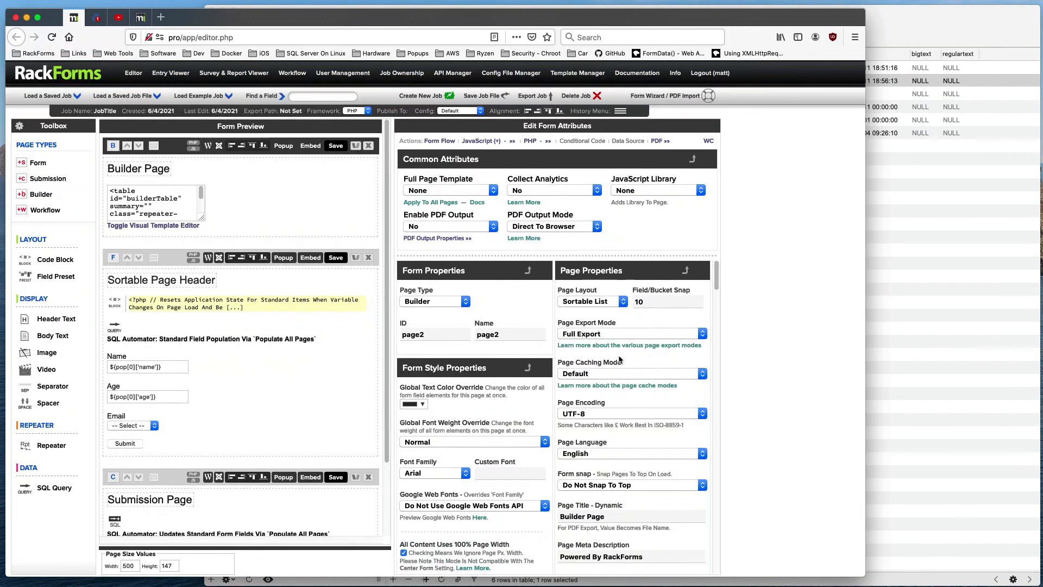
Save and preview the Builder Page, and examine the Name column of the record list.
left_click(335, 146)
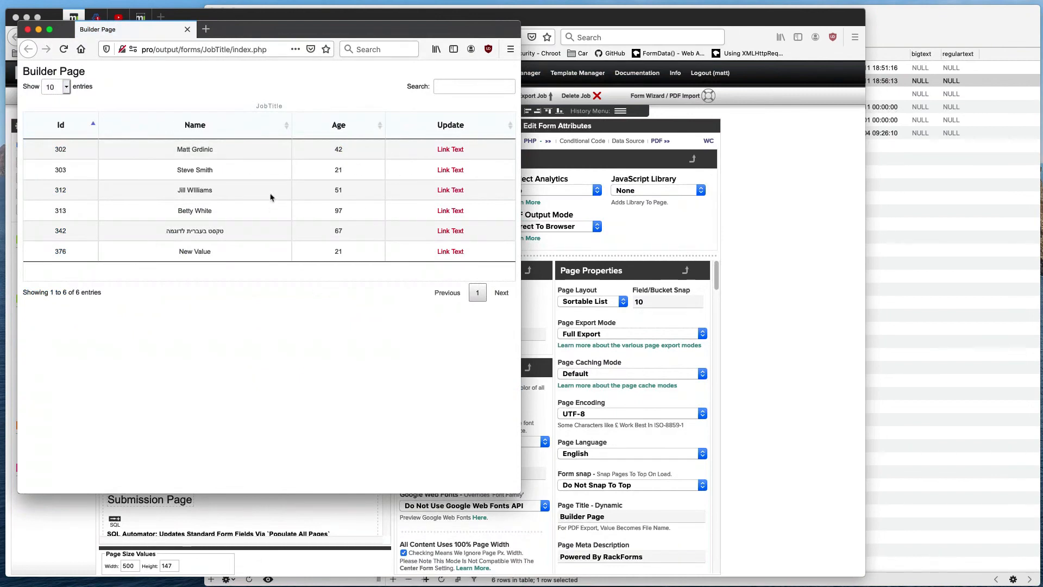
left_click_drag(213, 150, 167, 150)
left_click(203, 148)
left_click_drag(177, 150, 218, 152)
left_click(191, 169)
left_click(242, 153)
Open record 303 through its Update link, set Age to 56, submit the form, and close the preview.
left_click(450, 170)
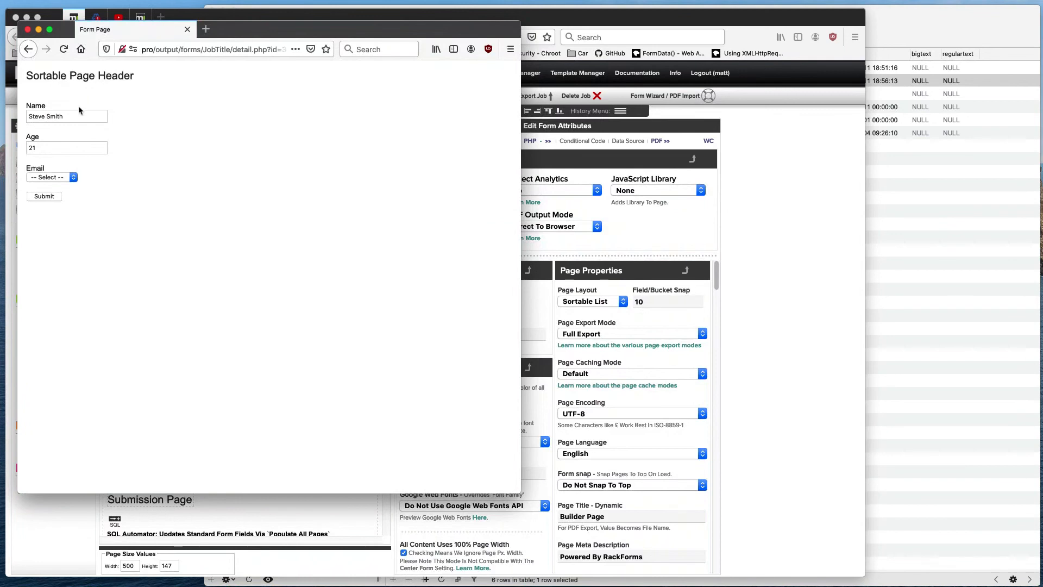
double_click(43, 149)
left_click(41, 196)
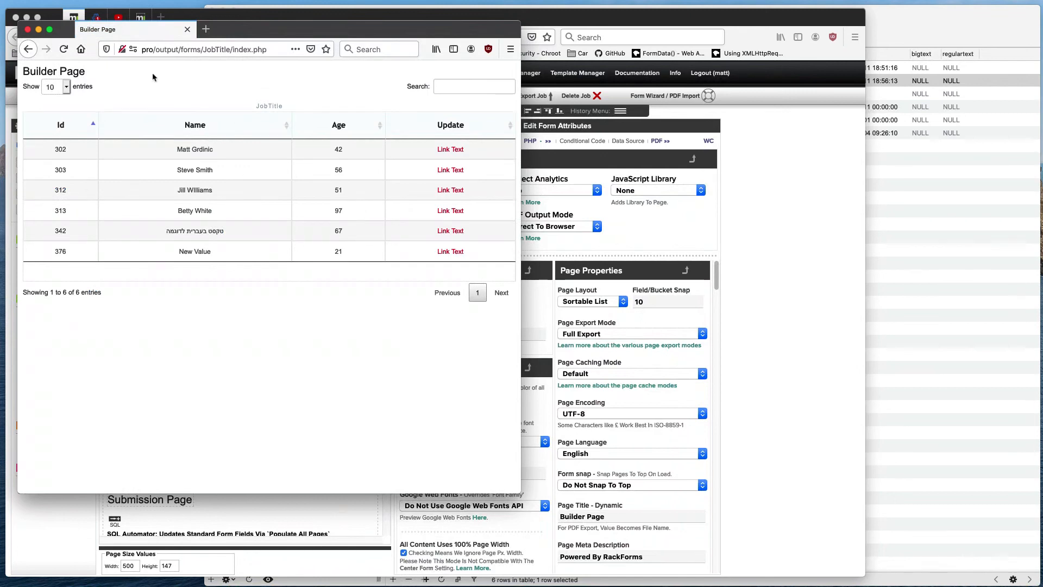
left_click(27, 29)
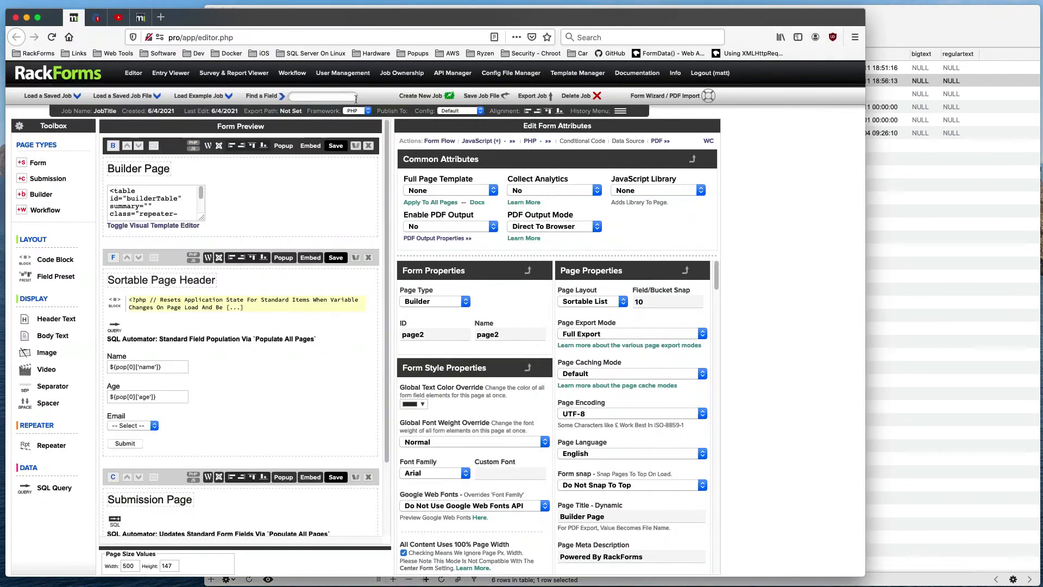